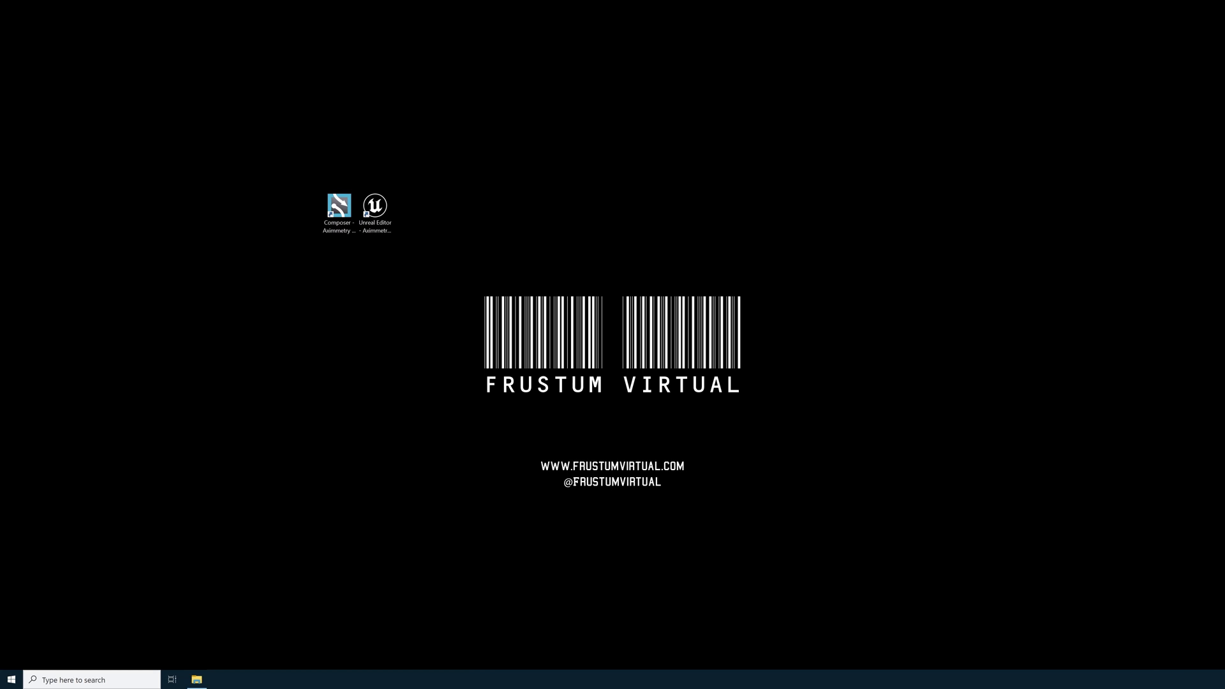
Step: Switch to the Aximmetry Composer project, open the Cameras control board and select CAM 1
mouse_move(197, 680)
left_click(483, 637)
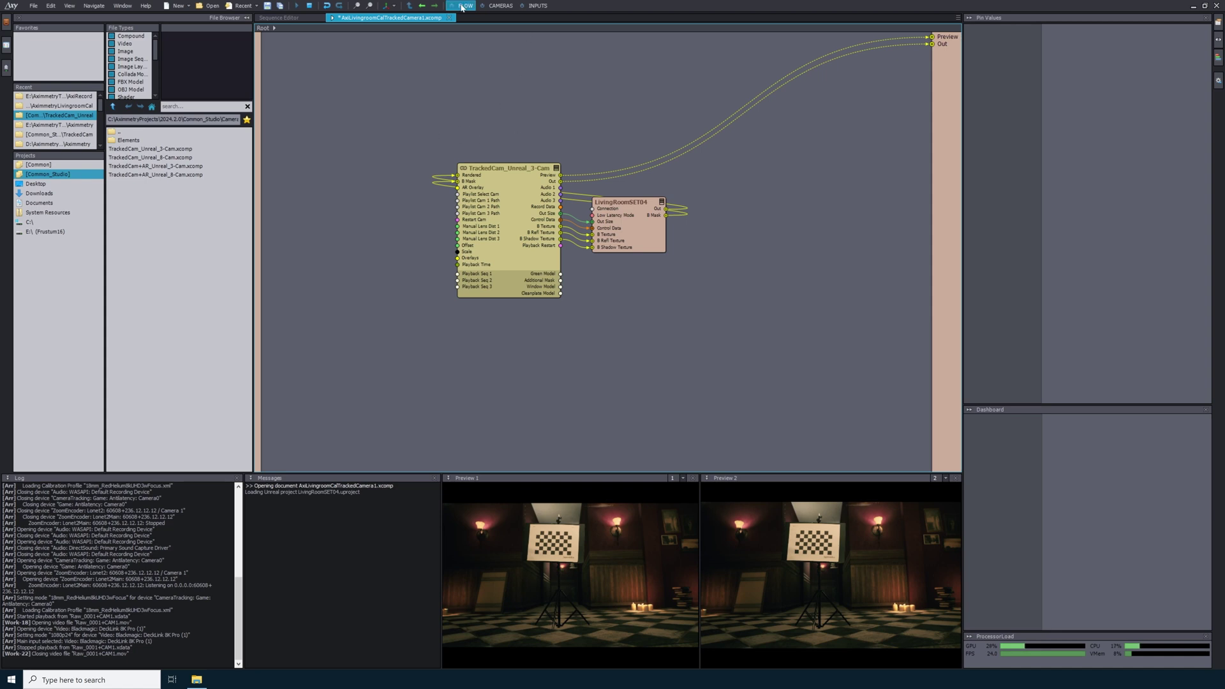
left_click(500, 7)
left_click(446, 114)
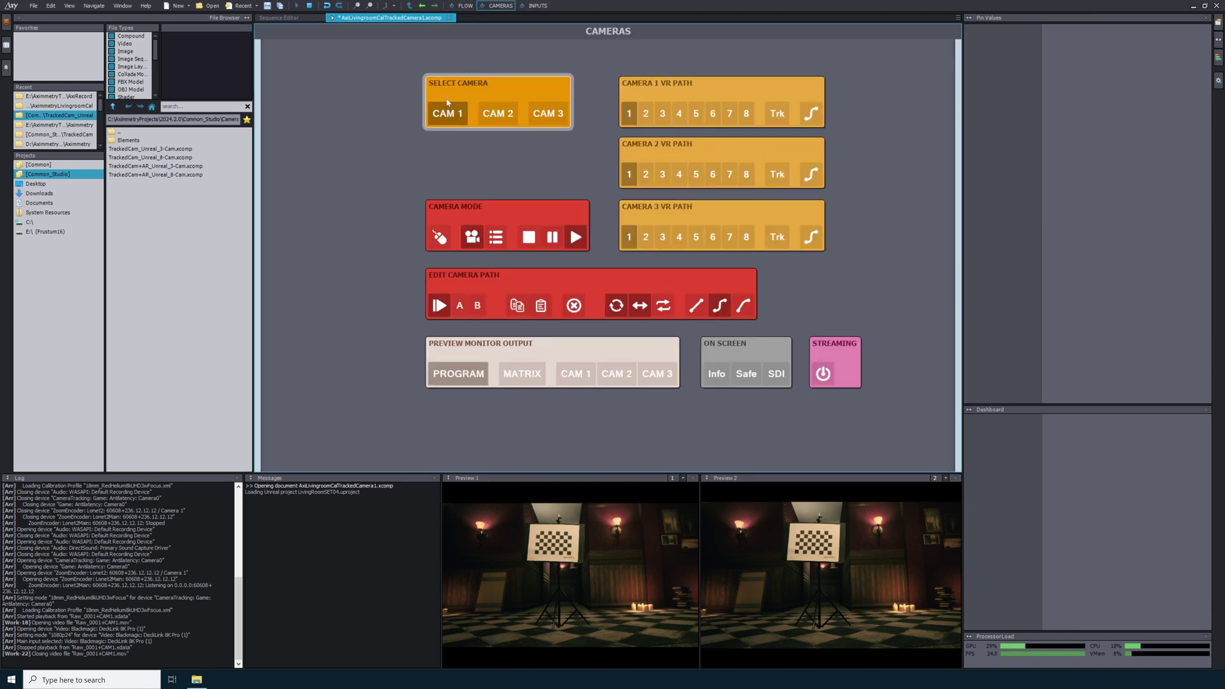
Step: Open the Inputs control board and survey the settings of the INPUT 1, RECORD and PLAYBACK panels
left_click(538, 7)
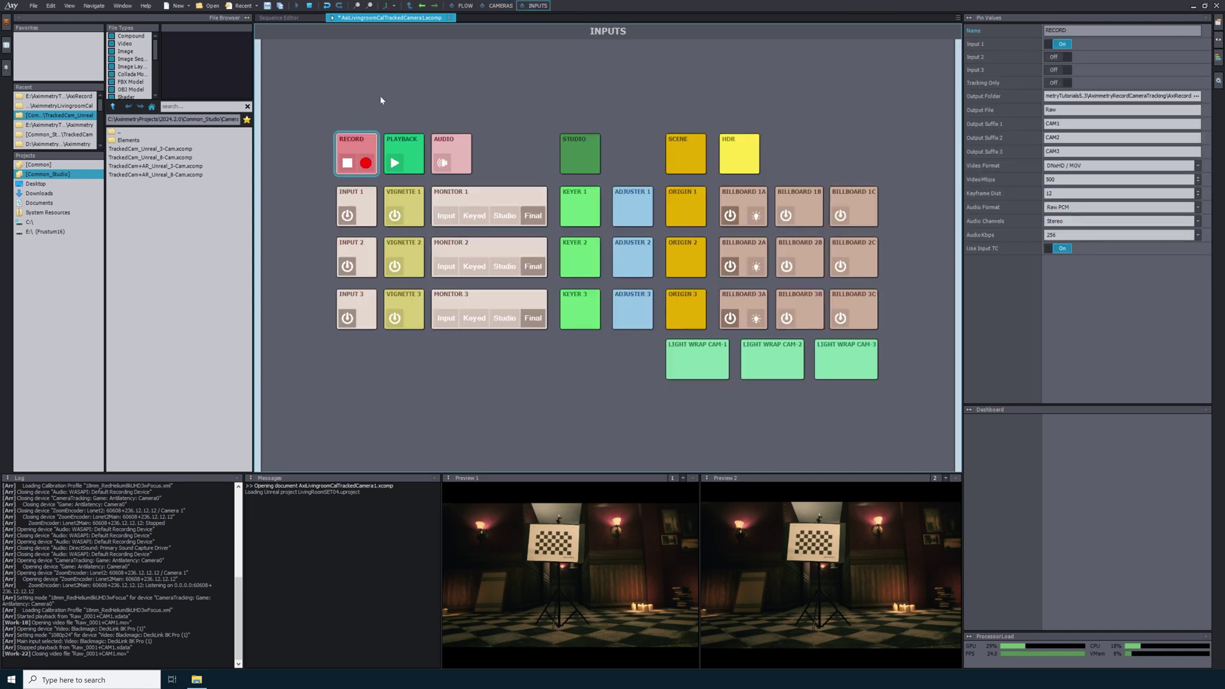
left_click(356, 195)
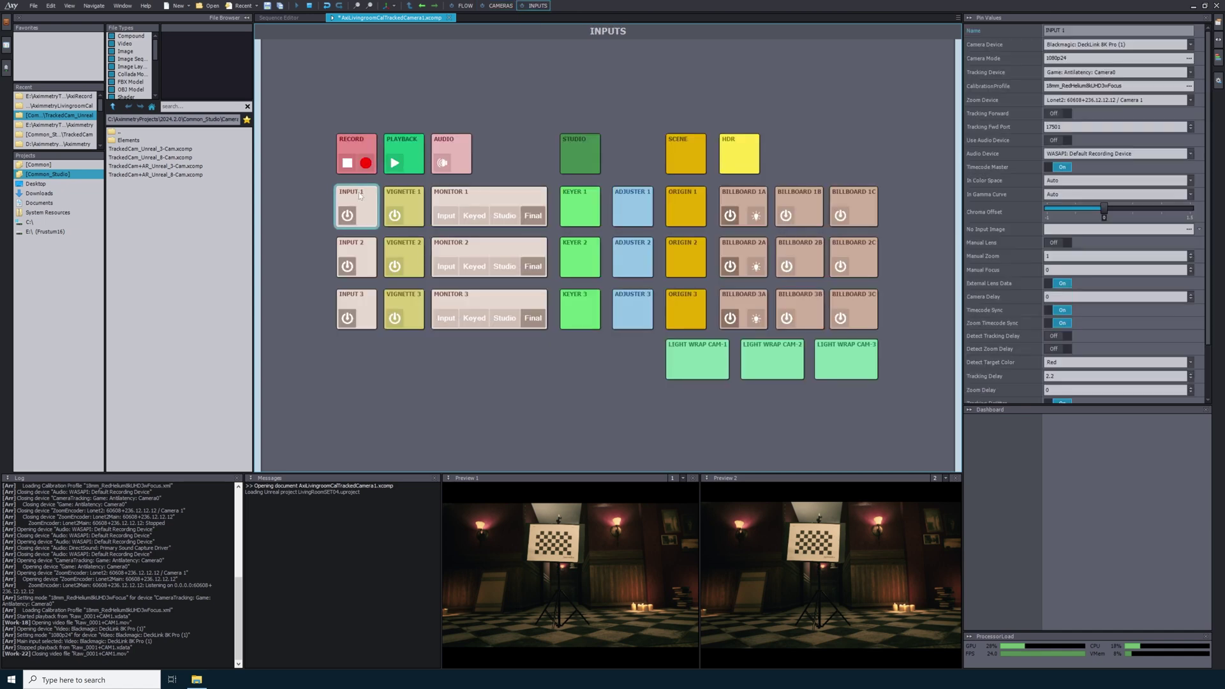
left_click(351, 145)
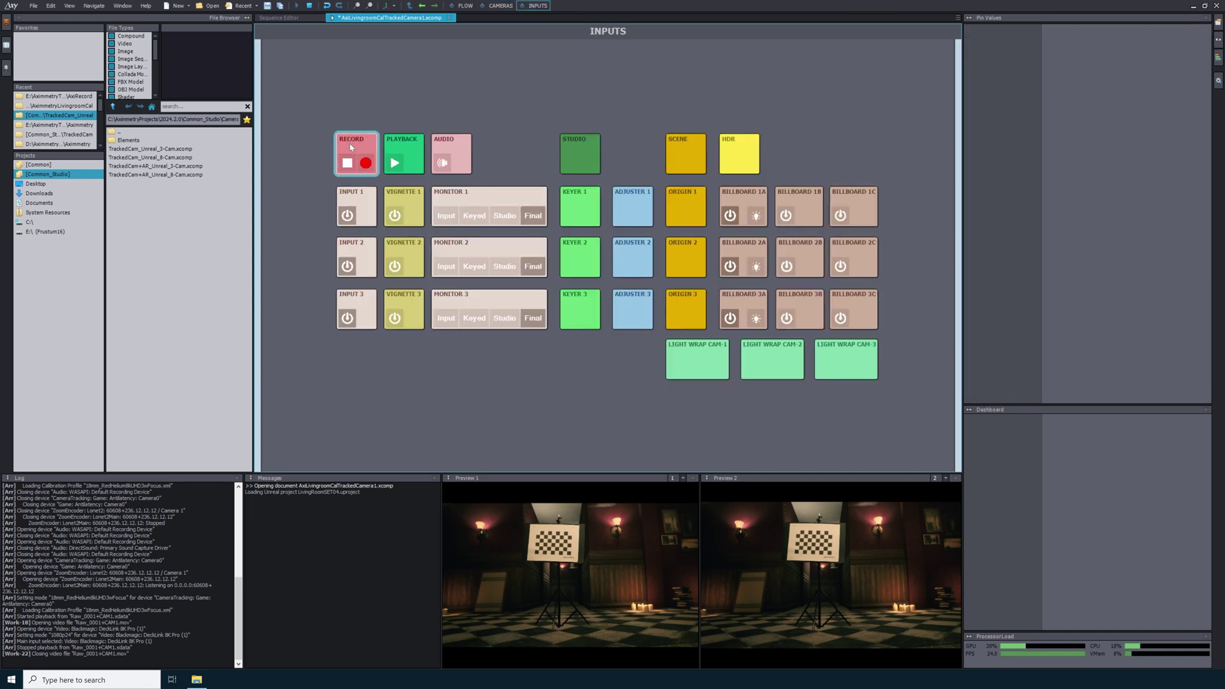
left_click(403, 143)
left_click(358, 196)
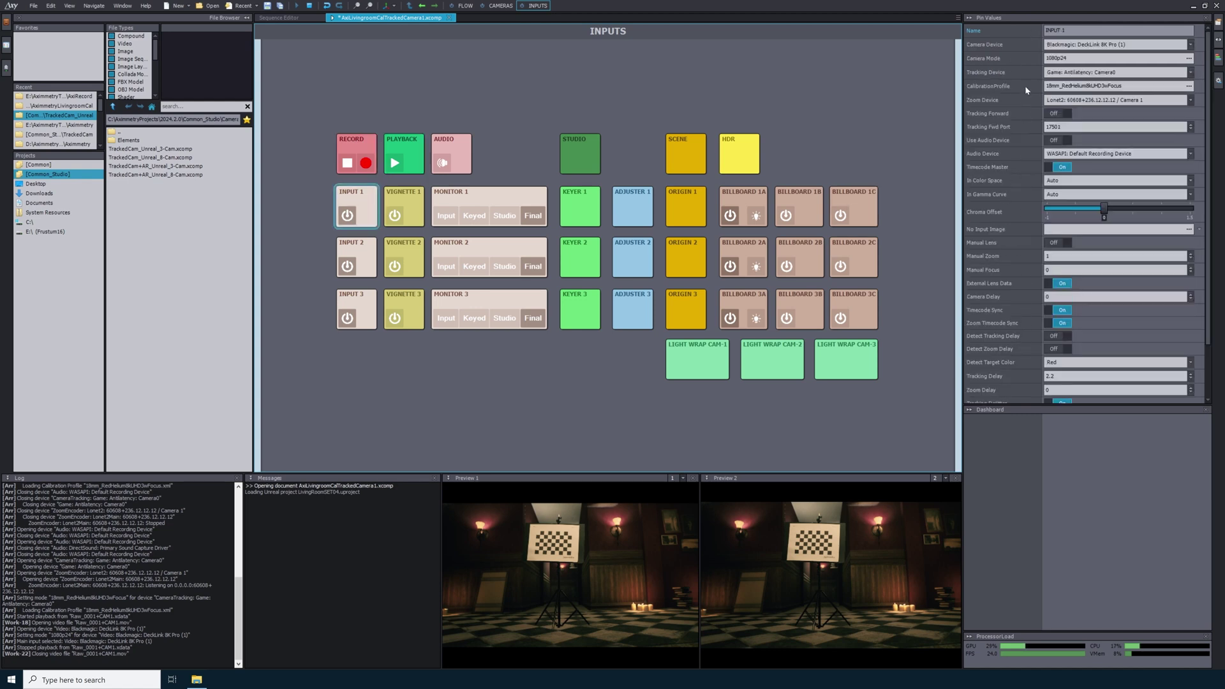
Step: Examine which inputs are enabled for recording in the RECORD panel, and review the INPUT 1, INPUT 2 and INPUT 3 panels
left_click(369, 146)
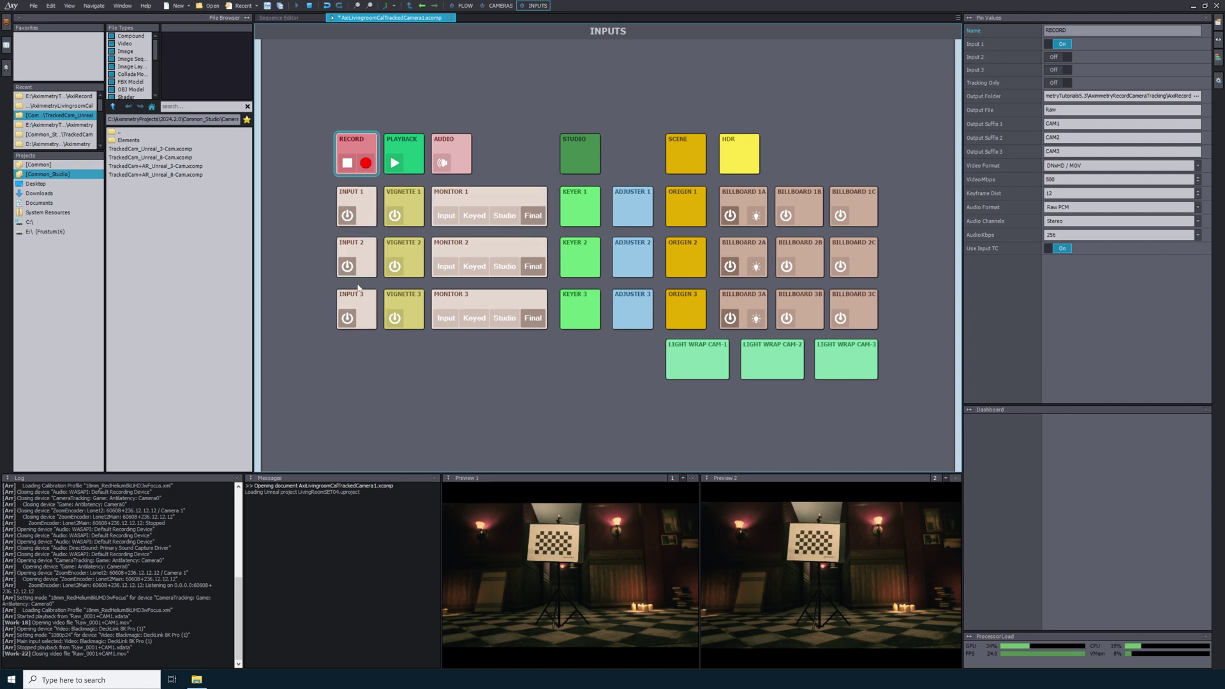
left_click(977, 70)
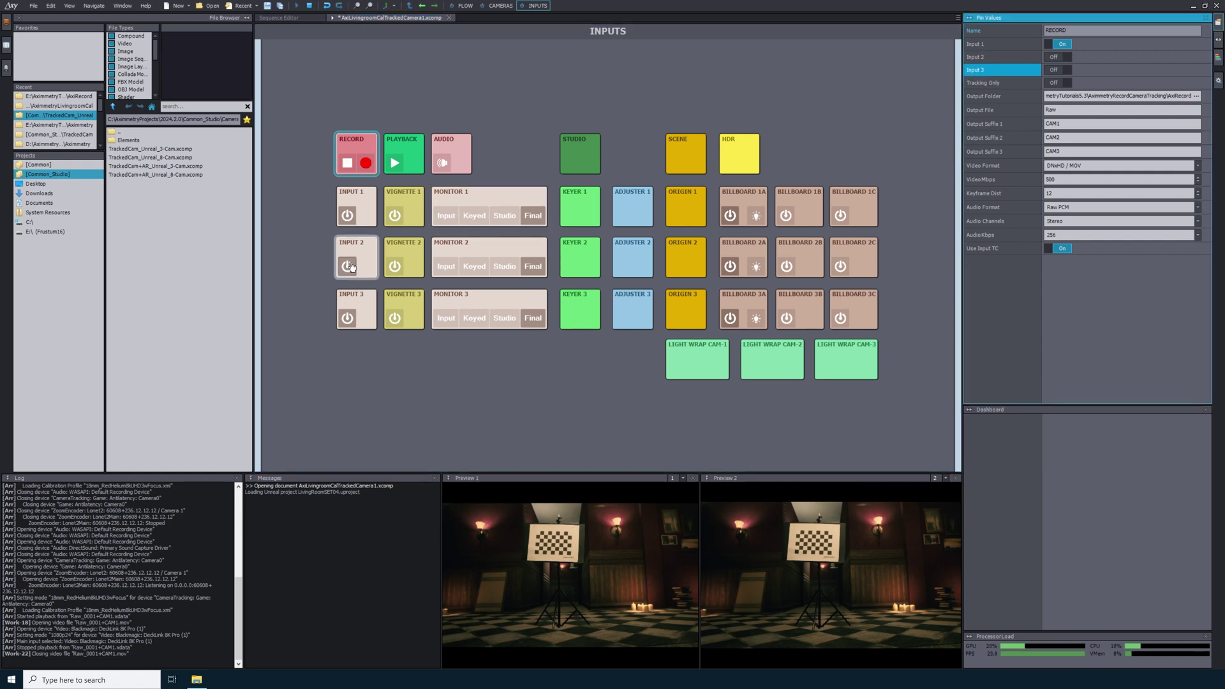
left_click(365, 246)
left_click(370, 299)
left_click(359, 195)
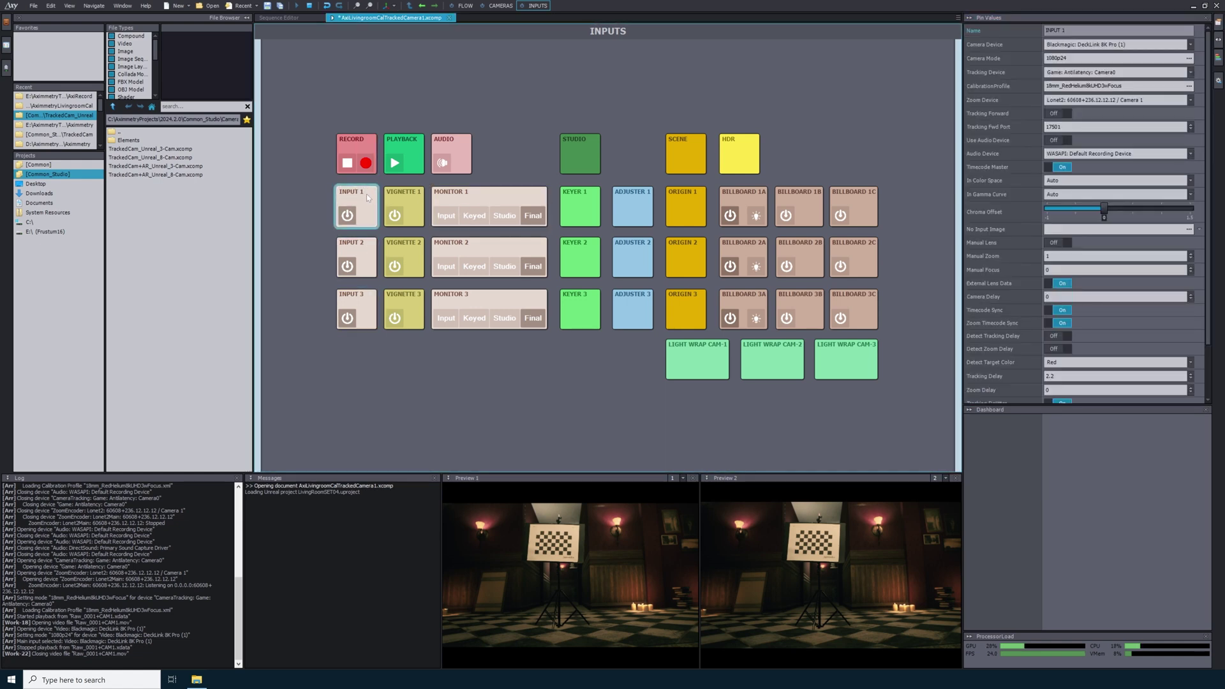
Step: Review the RECORD panel's Tracking Only setting and browse its video output folder, cancelling without a new selection
left_click(340, 155)
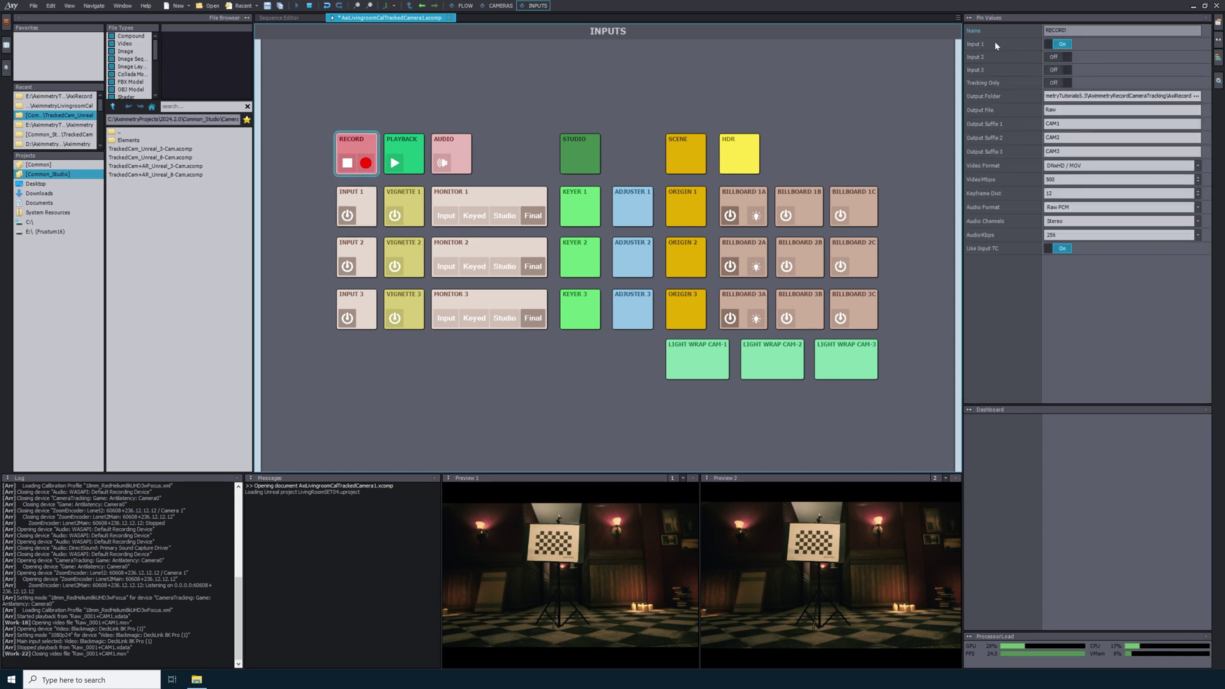
left_click(980, 84)
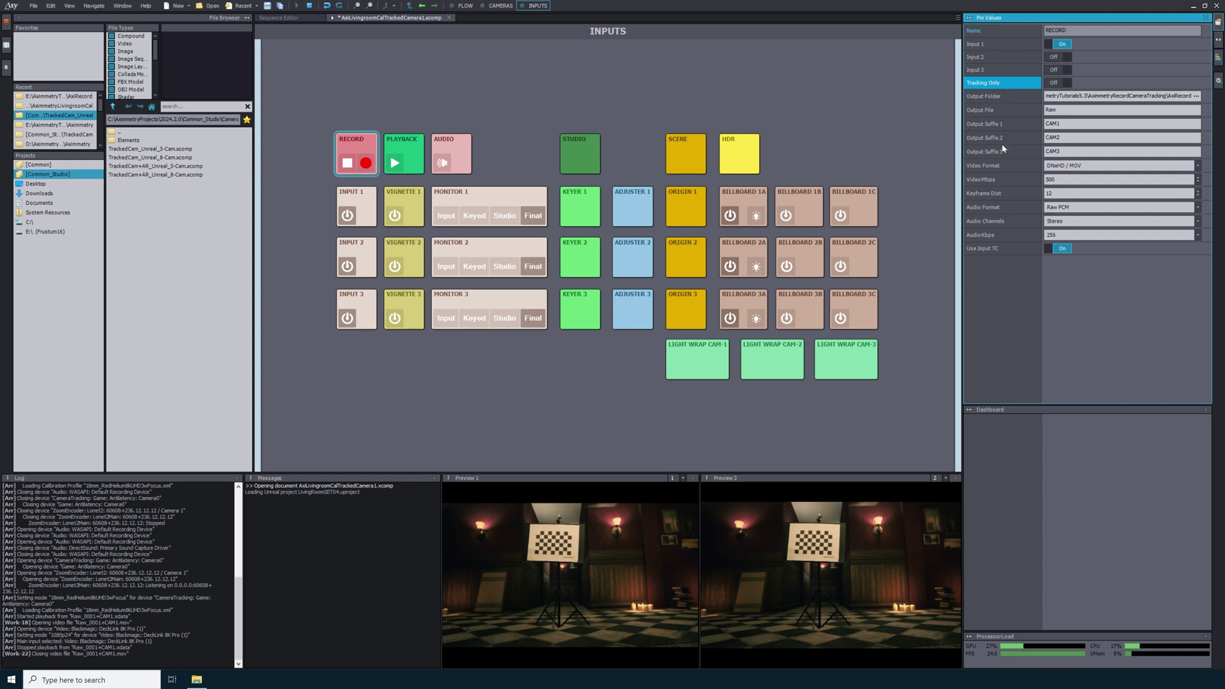
left_click(986, 96)
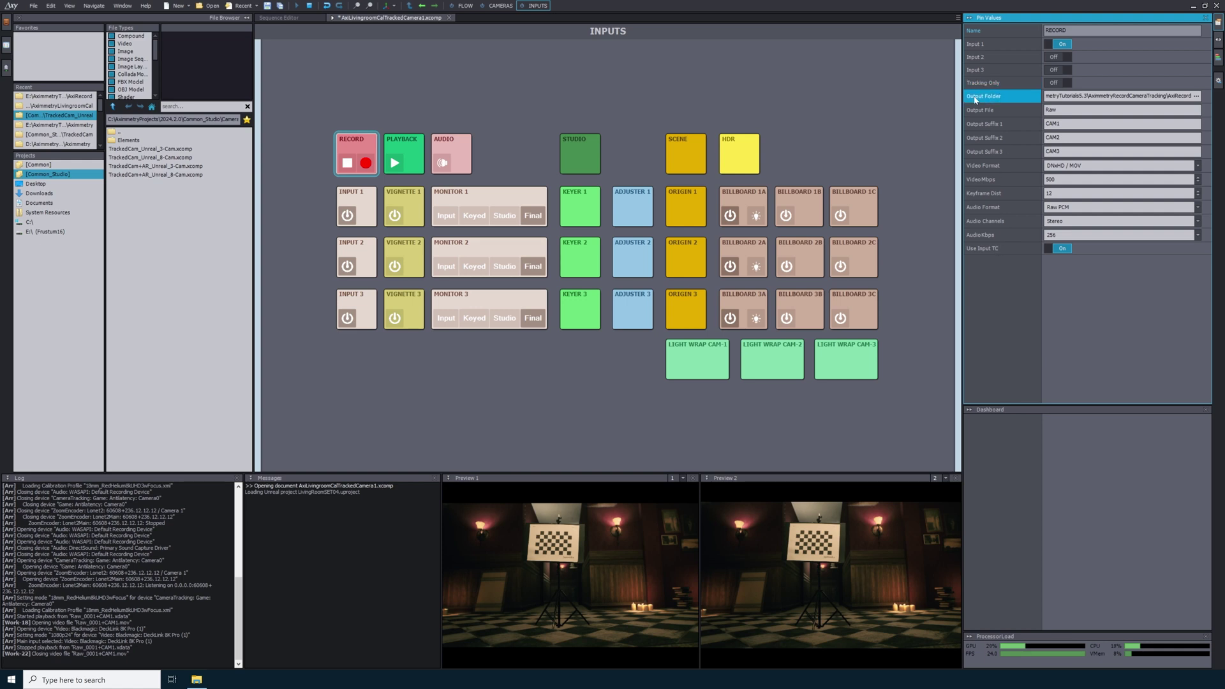
left_click(1197, 96)
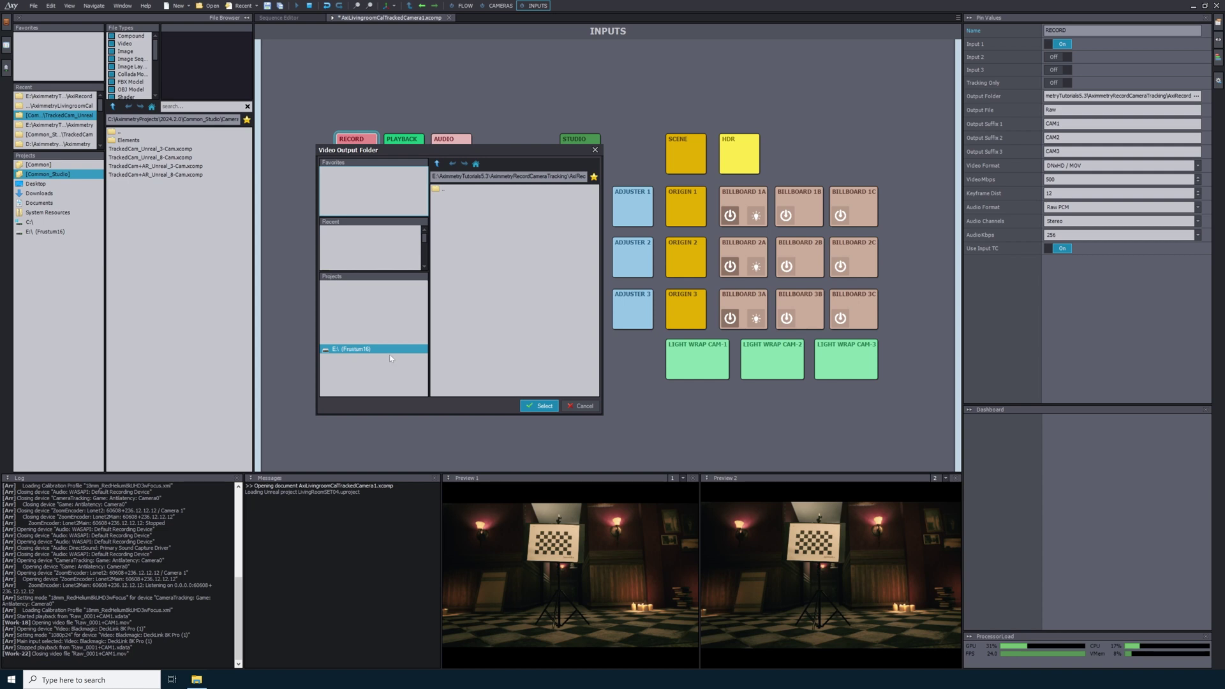
left_click(581, 406)
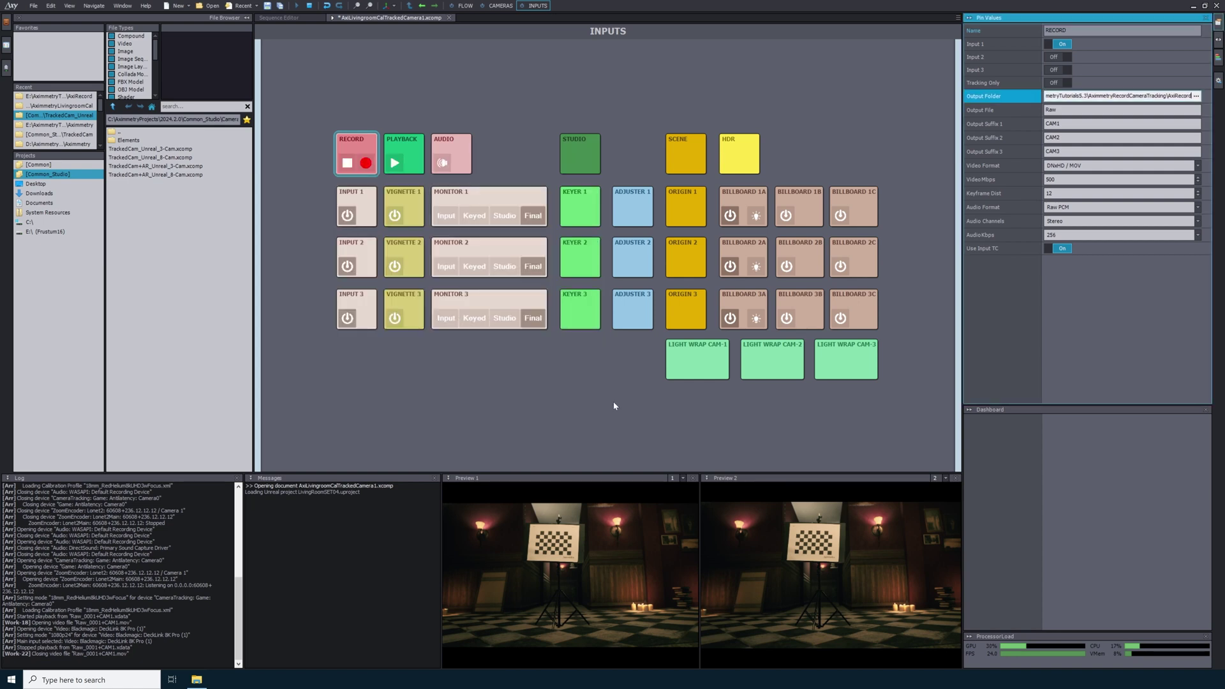
Step: Review the Output File name and Output Suffix 1 used for naming the recordings
left_click(981, 111)
left_click(1044, 112)
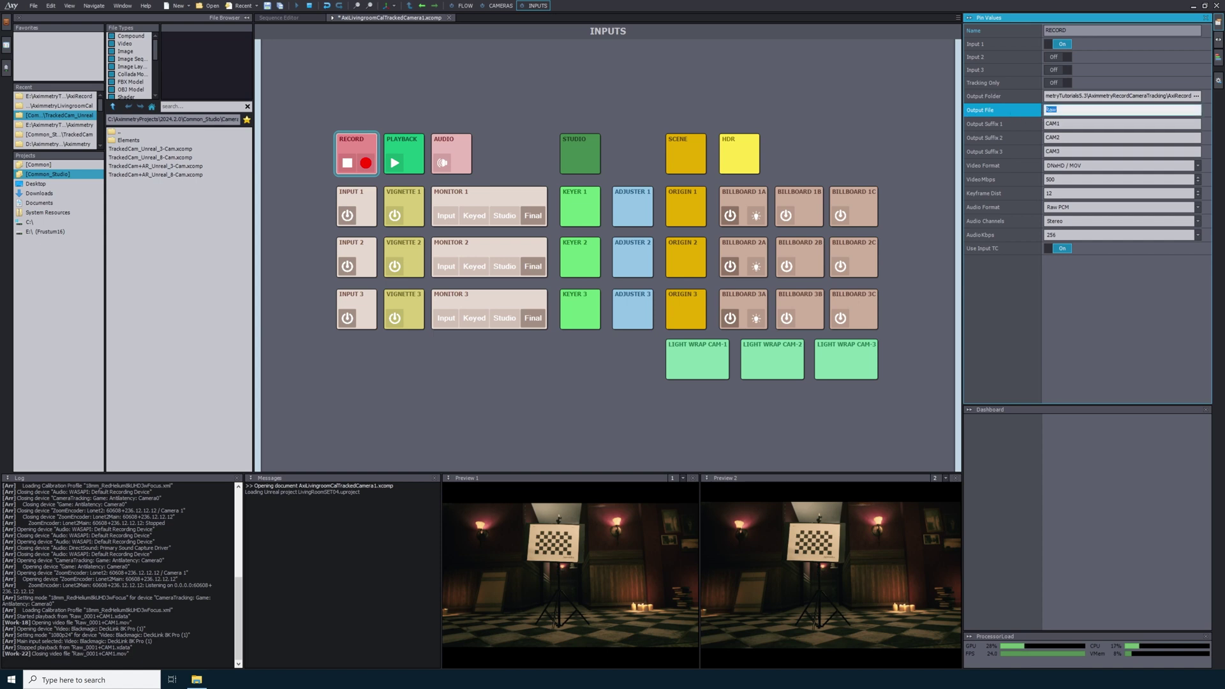
left_click(1057, 110)
left_click(988, 126)
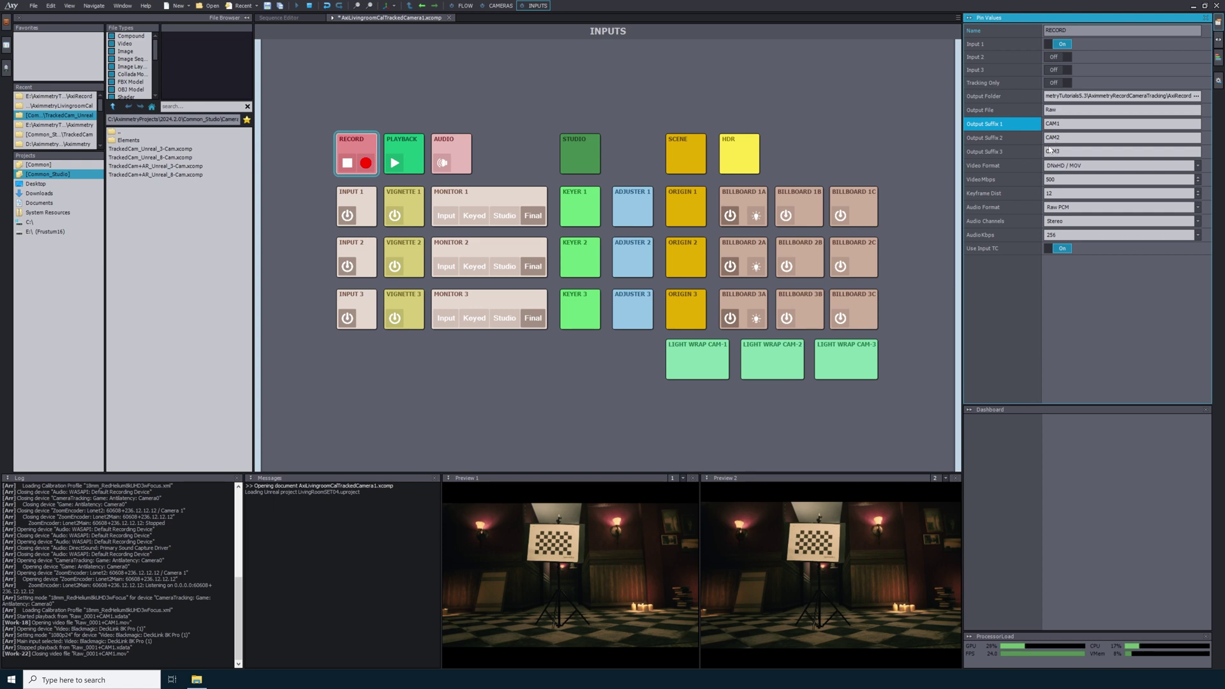
Step: Choose DNxHD / MOV as the recording's video format and review its VideoMbps and Keyframe Dist settings
left_click(1000, 167)
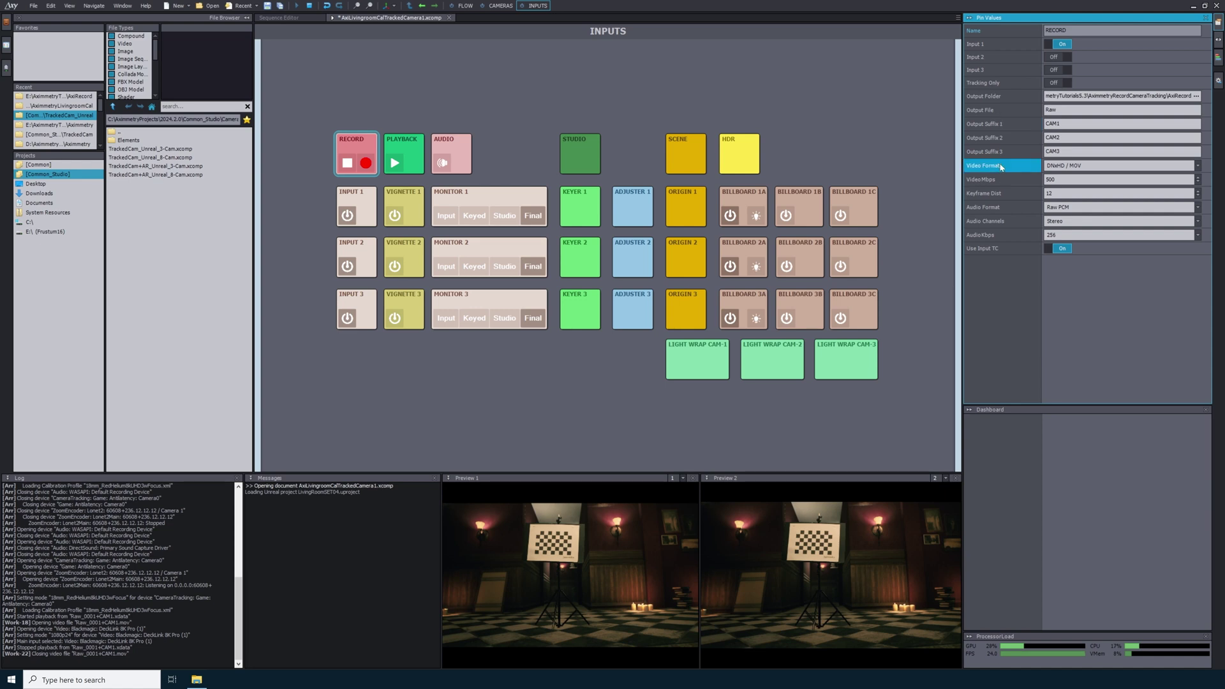
left_click(1198, 166)
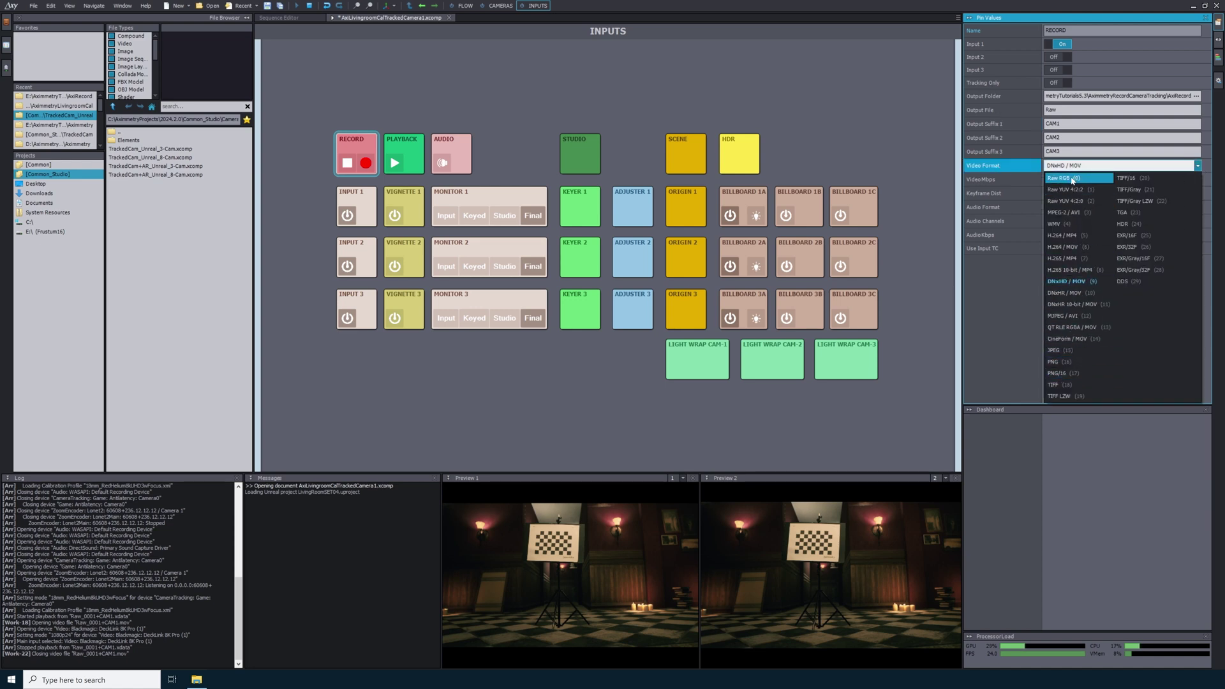
left_click(1077, 282)
left_click(988, 180)
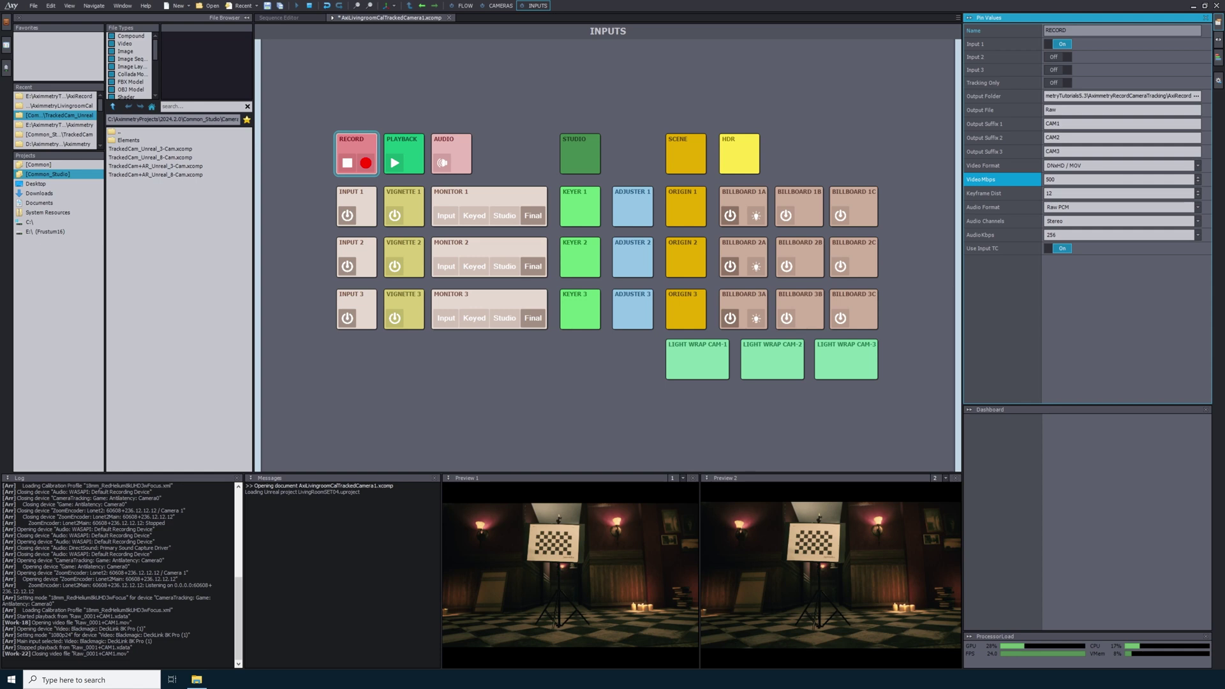
left_click(1055, 179)
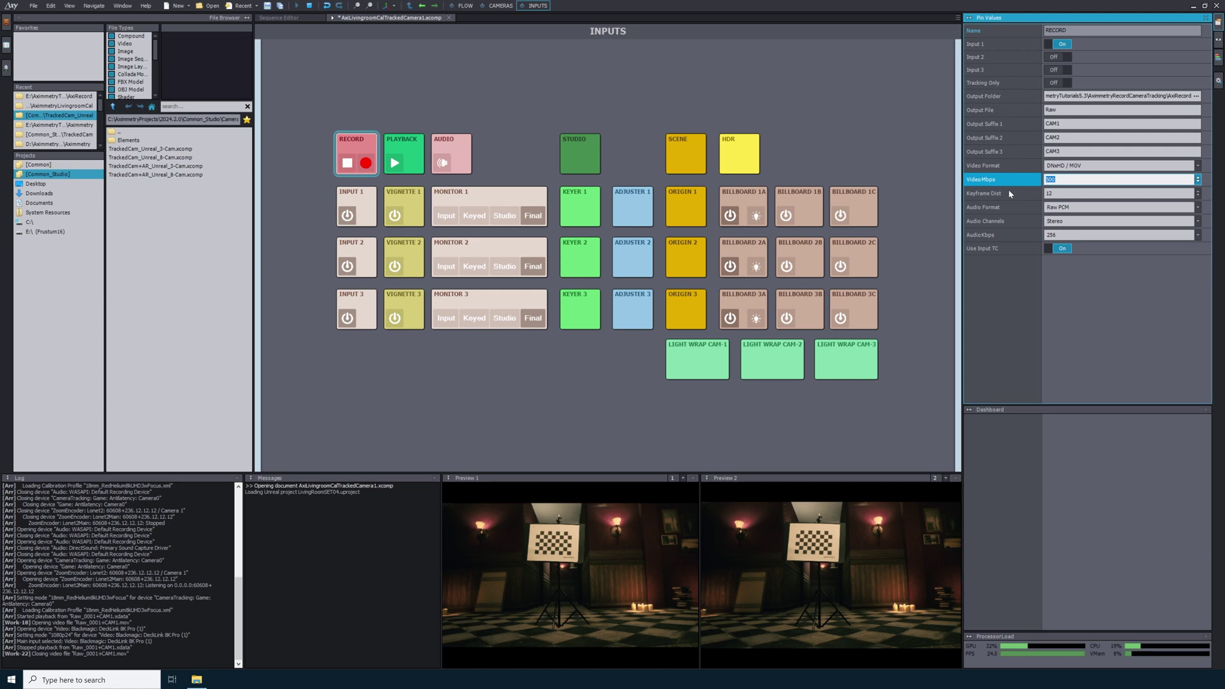
left_click(1024, 195)
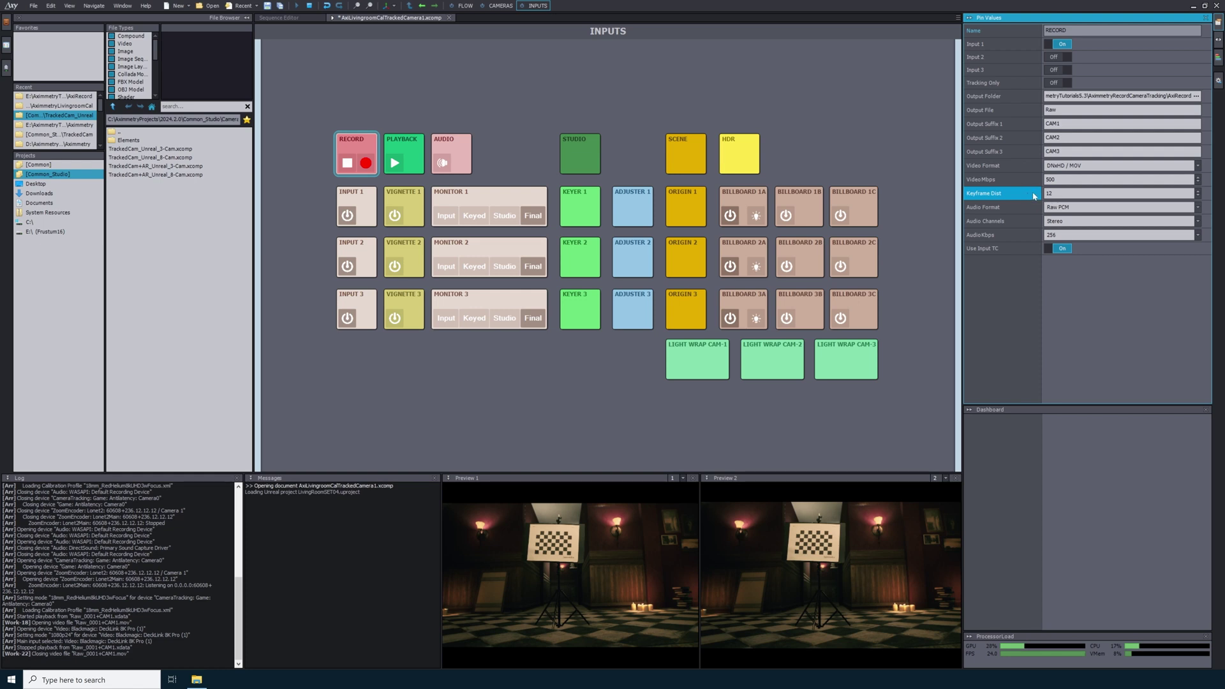
Step: Toggle the AUDIO panel's sound monitoring on and off again
left_click(1023, 209)
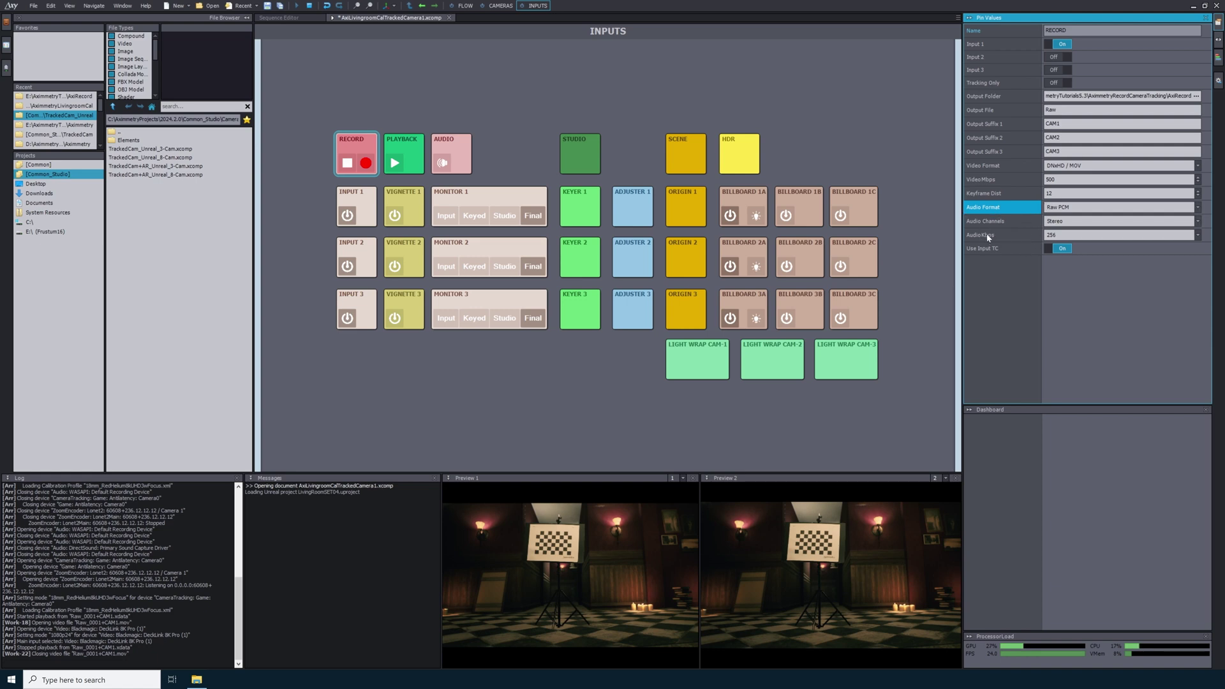
left_click(454, 164)
left_click(440, 165)
left_click(441, 164)
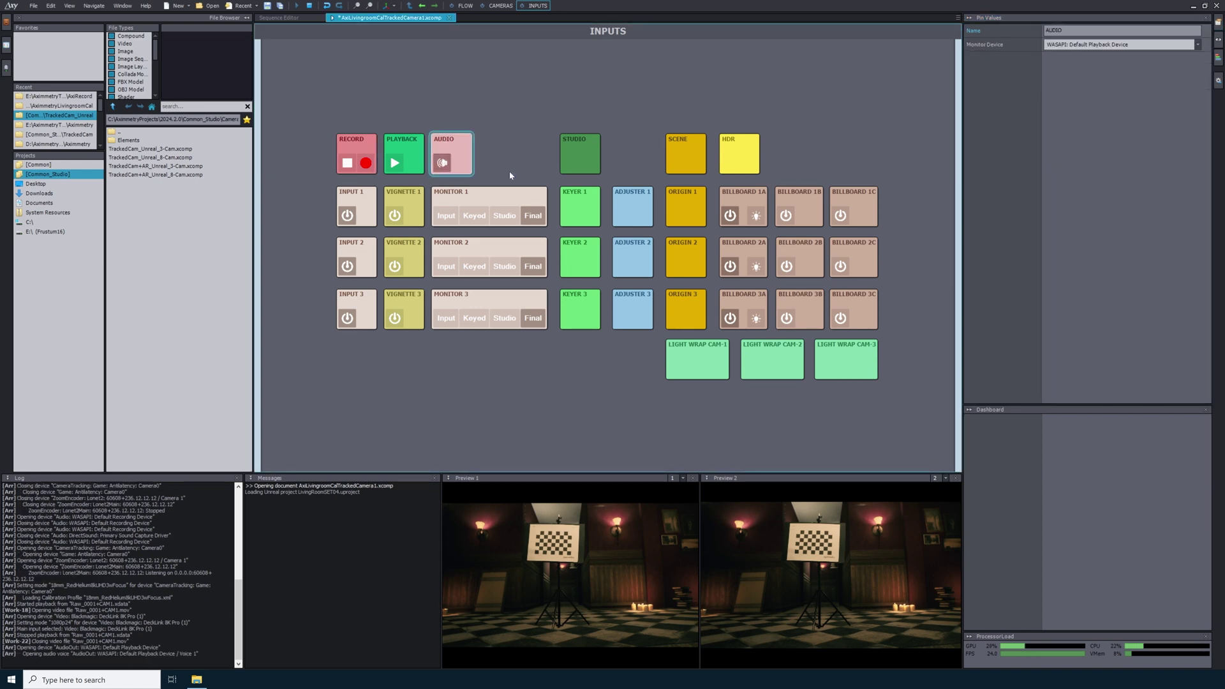
left_click(443, 165)
left_click(443, 166)
left_click(442, 166)
Step: Choose Raw PCM as the recording's audio format and Stereo as its channels, and check the AudioKbps options
left_click(359, 149)
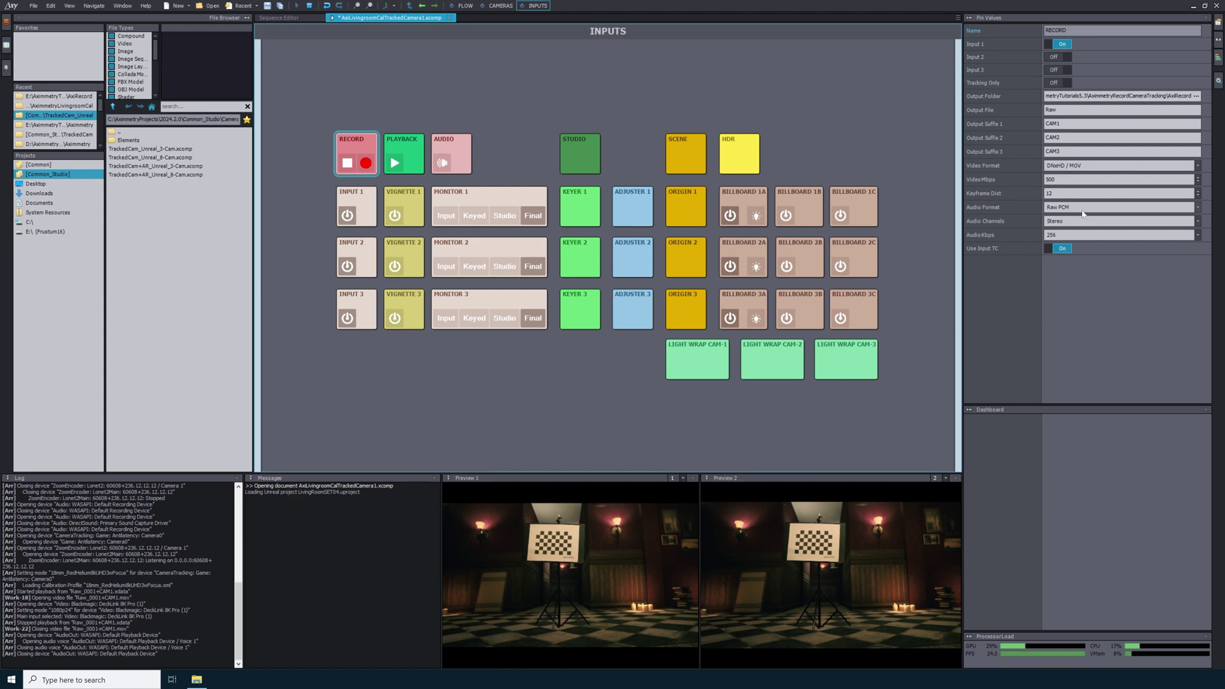
left_click(1199, 208)
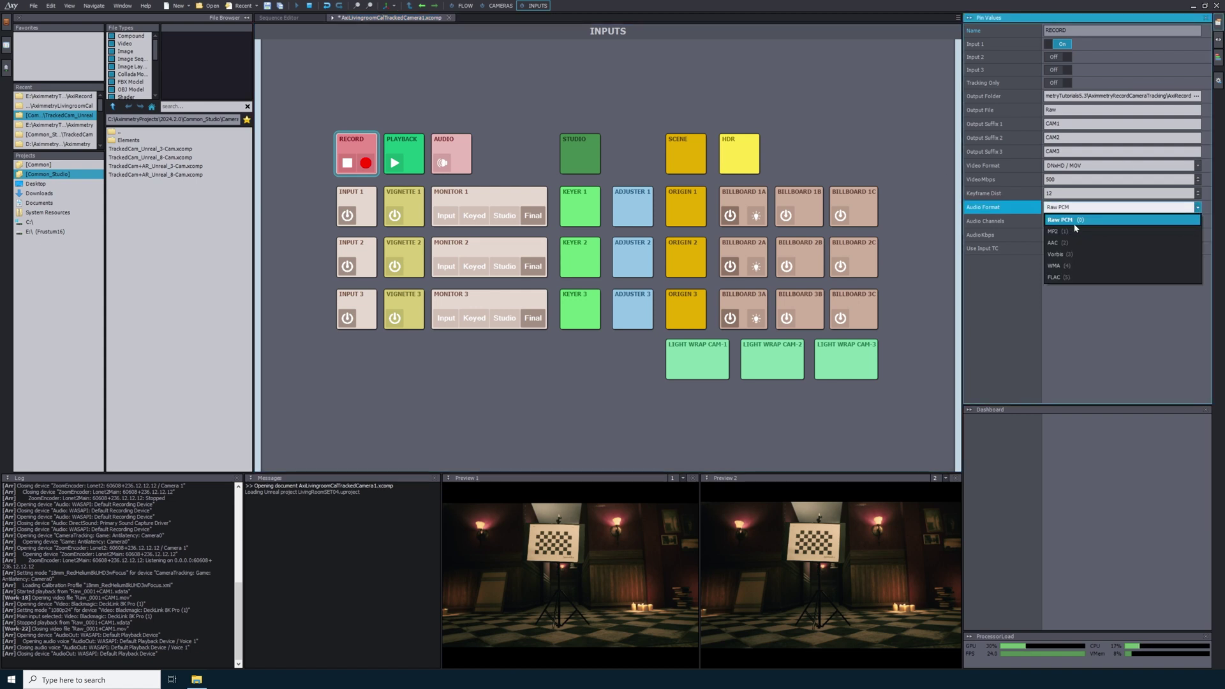
left_click(1053, 219)
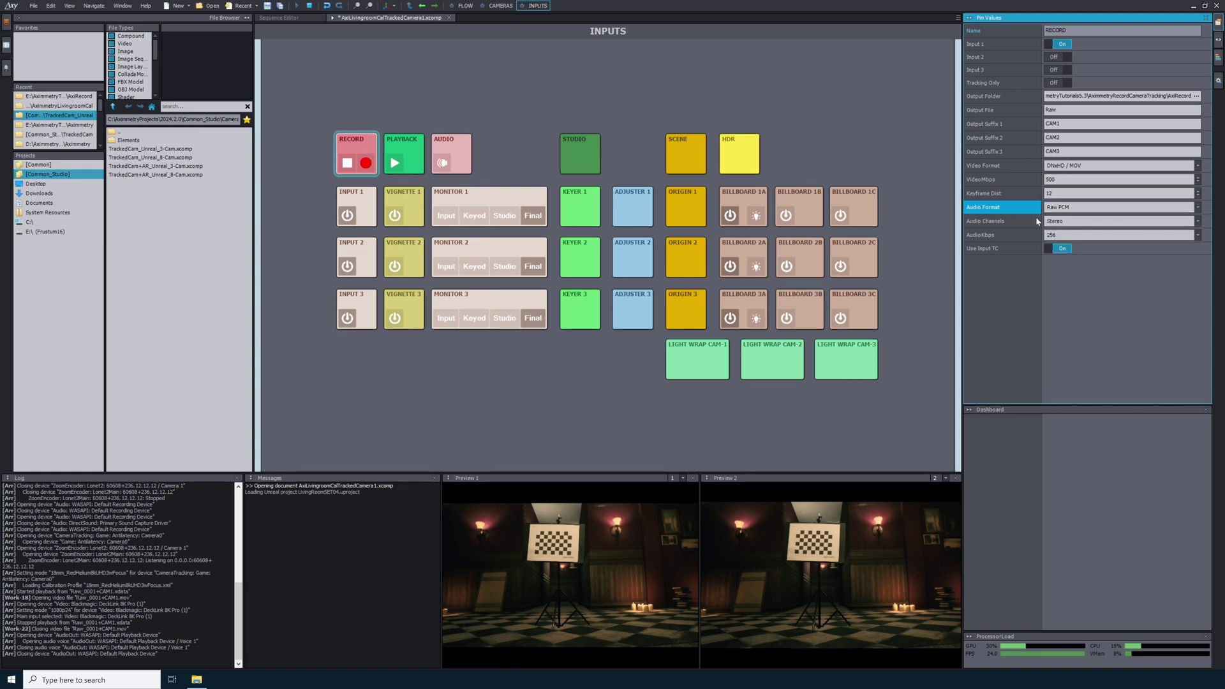
left_click(1196, 221)
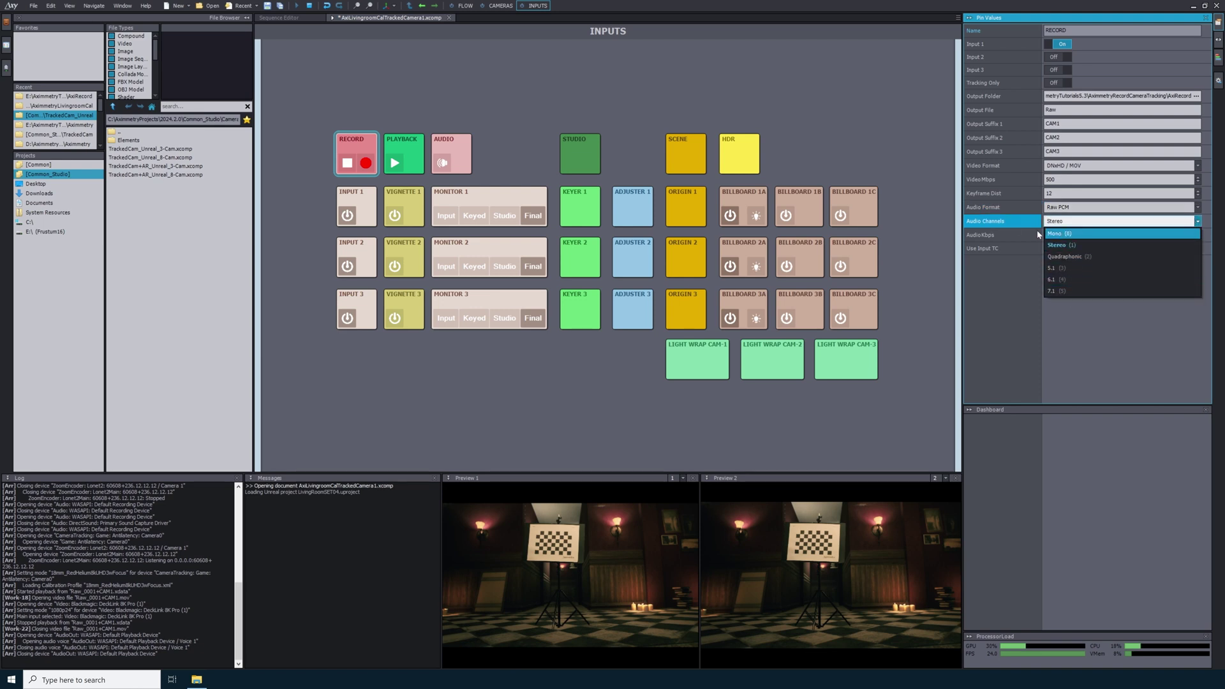
left_click(1059, 245)
left_click(1160, 238)
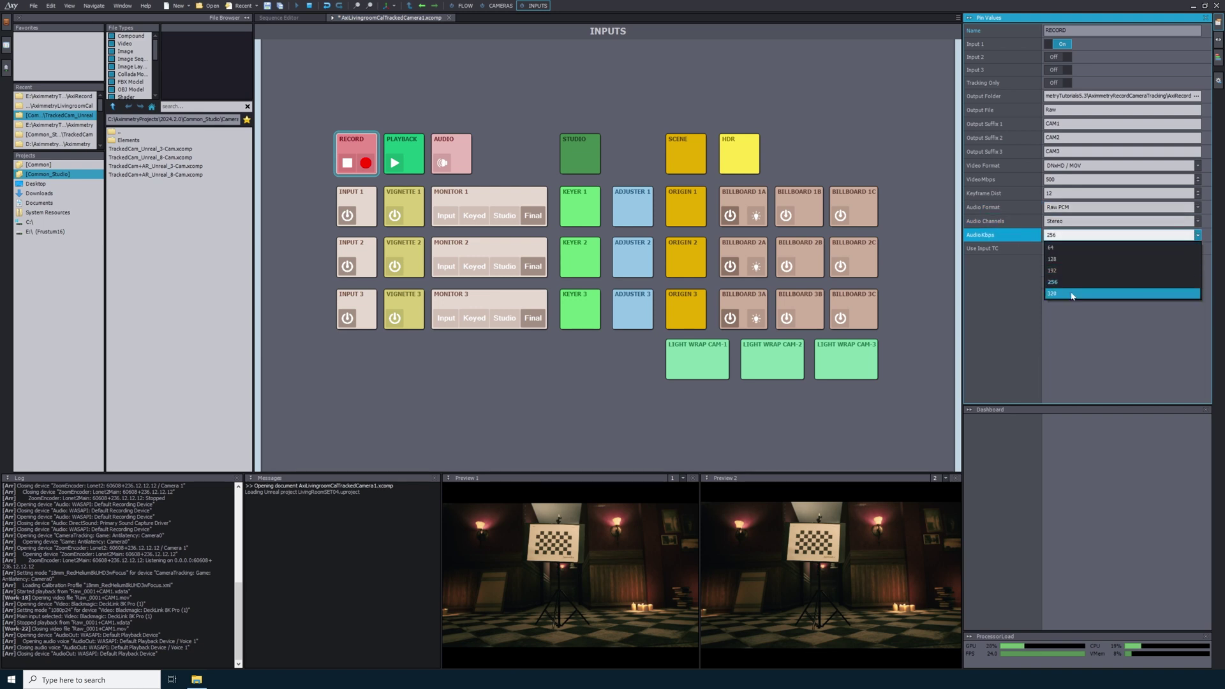
left_click(1072, 248)
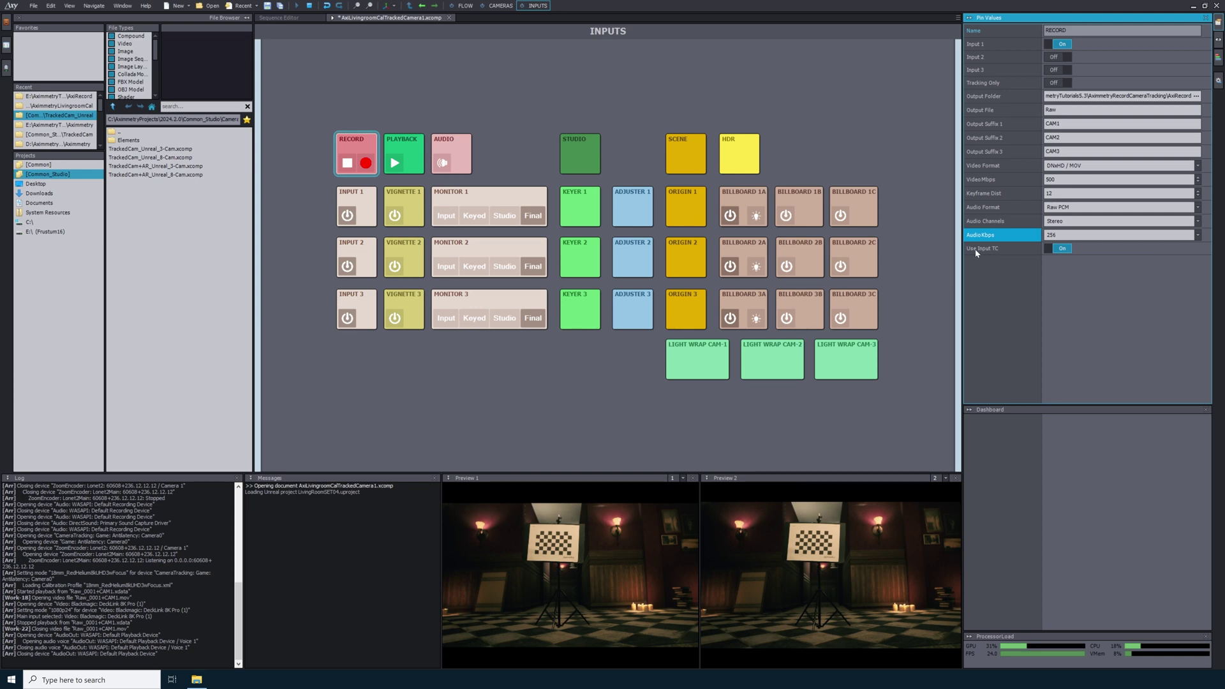
Step: Check the RECORD panel's Use Input TC setting and toggle INPUT 1's Timecode Master off and back on
left_click(995, 249)
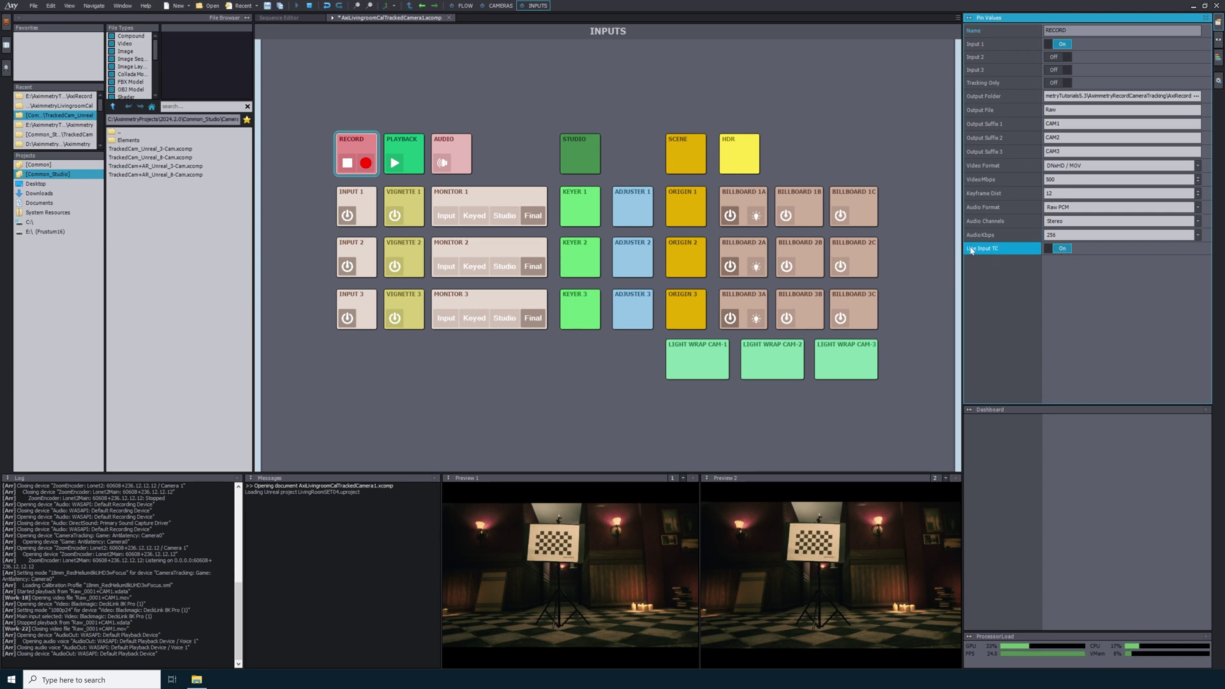
left_click(360, 197)
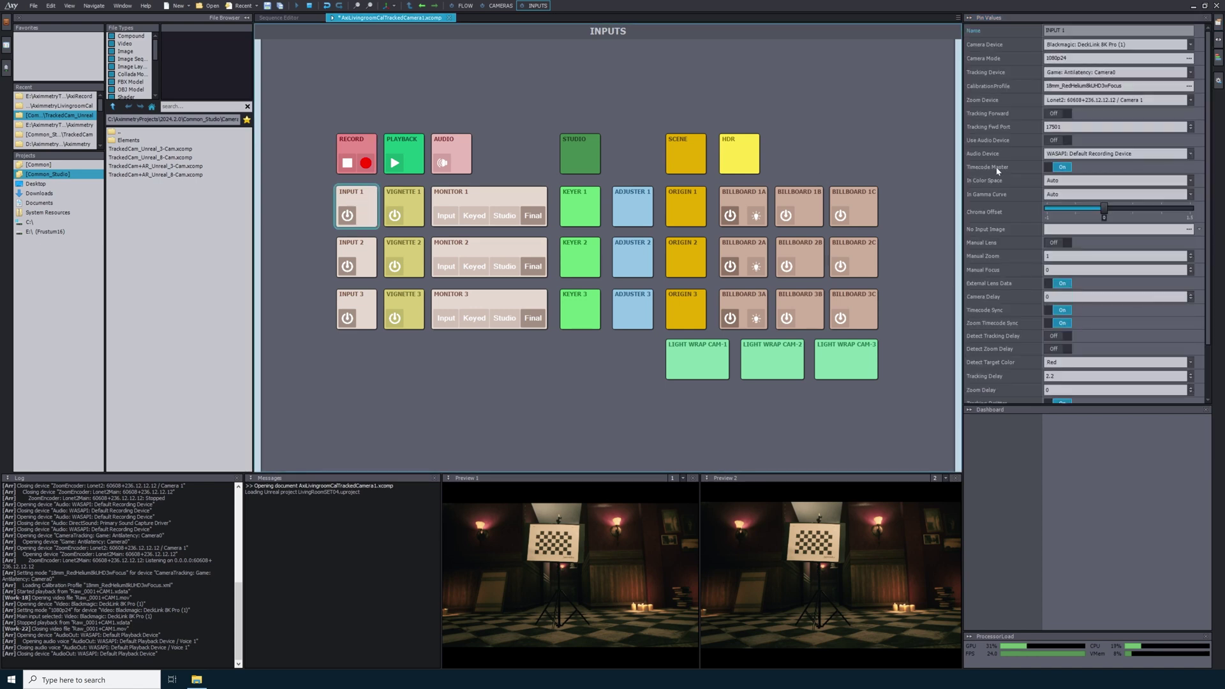
left_click(1020, 167)
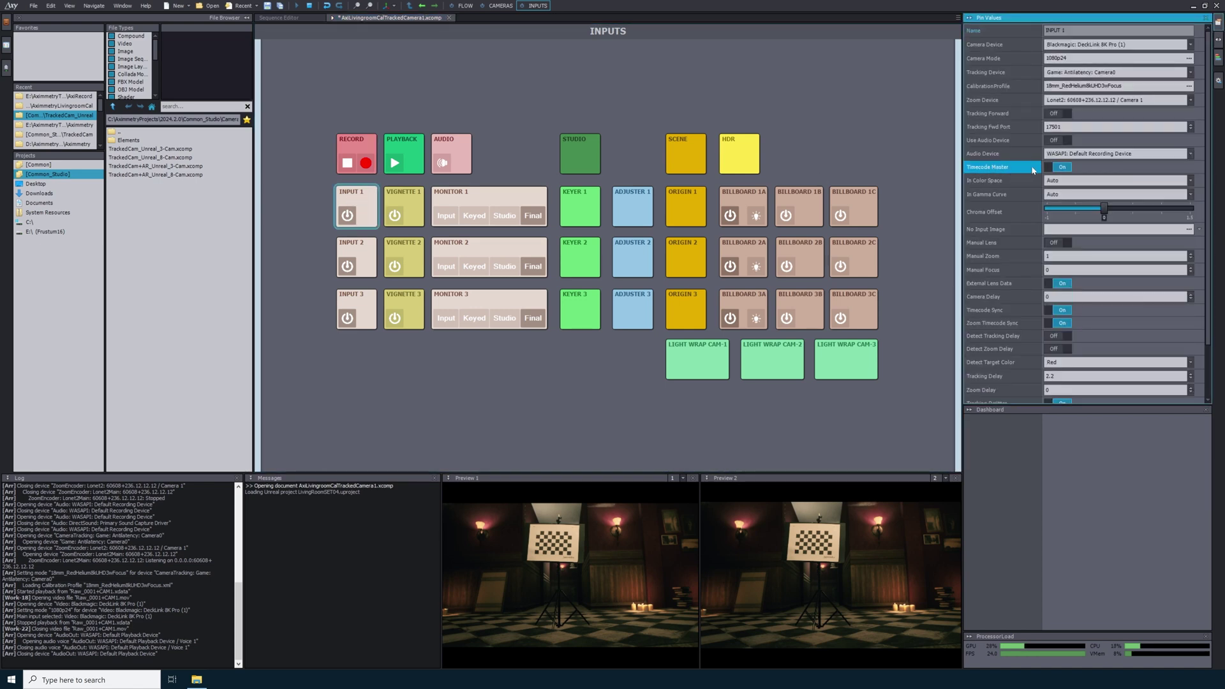
left_click(1061, 169)
left_click(1061, 170)
left_click(356, 148)
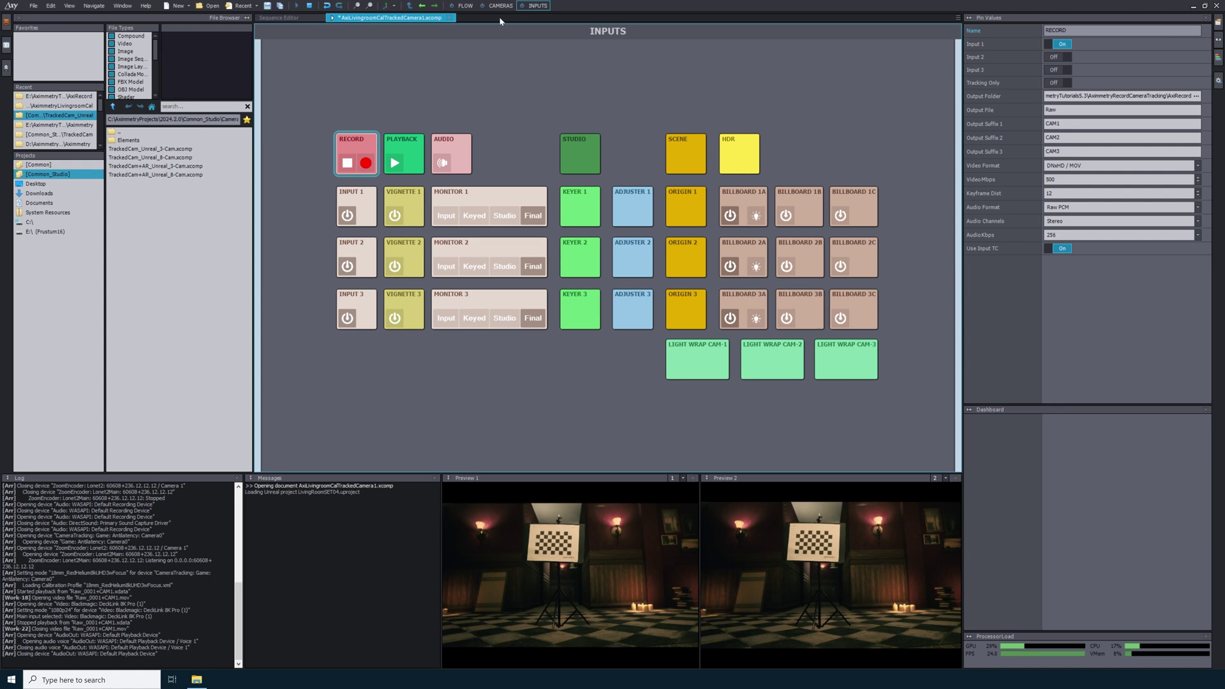
Step: Insert a System Params module in the flow graph and place it above the TrackedCam_Unreal_3-Cam compound
left_click(462, 5)
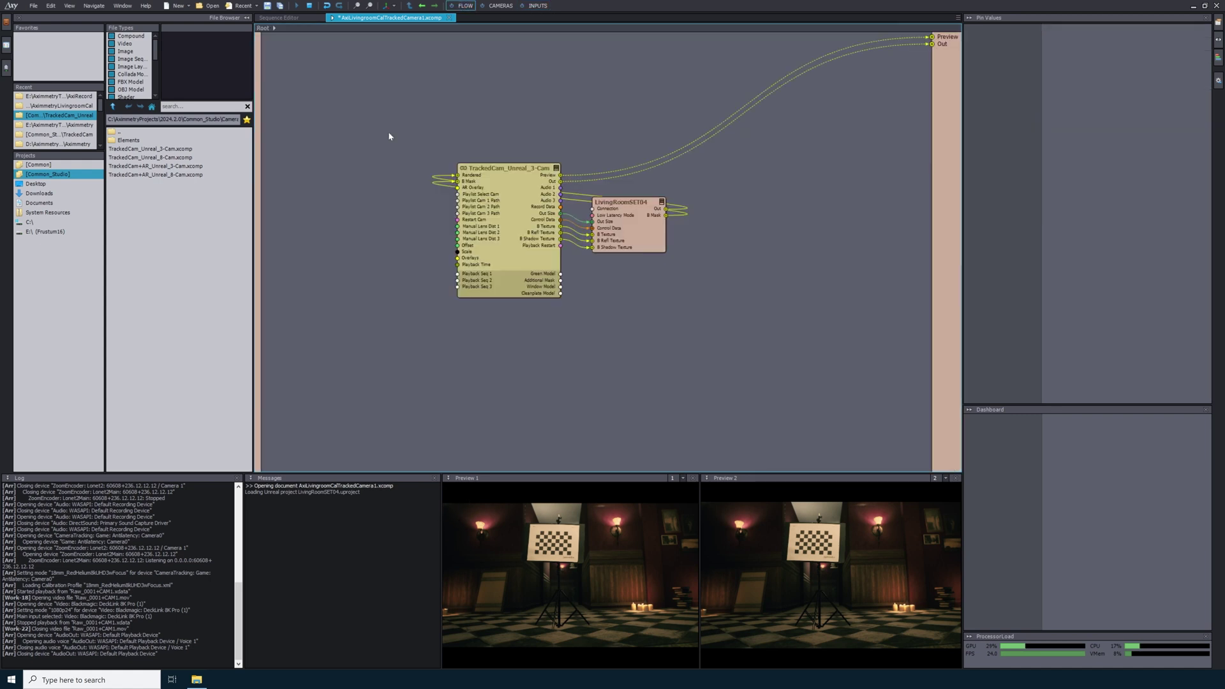
right_click(339, 113)
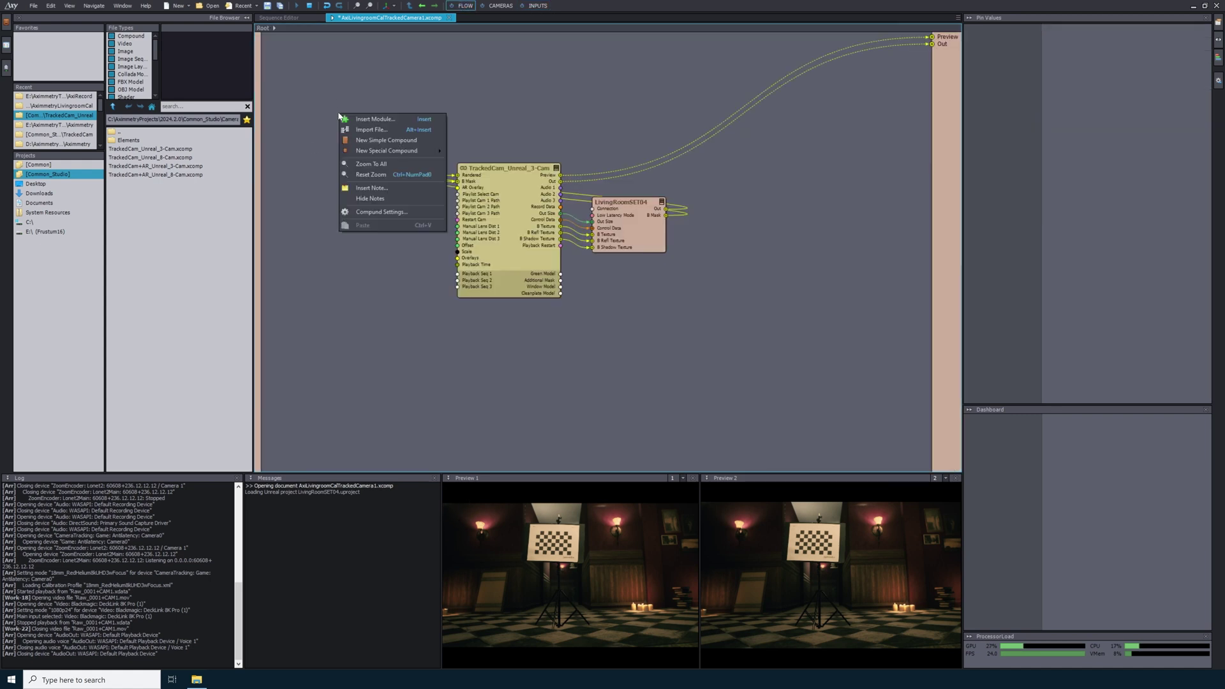
left_click(385, 120)
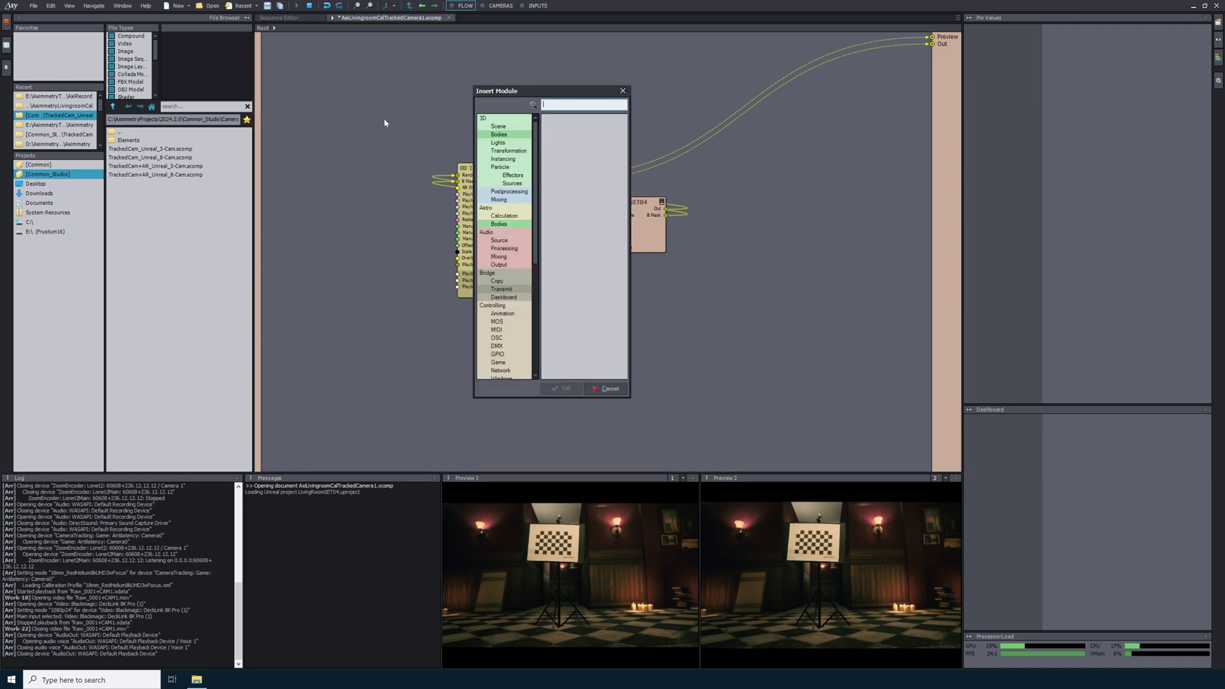
type("syst")
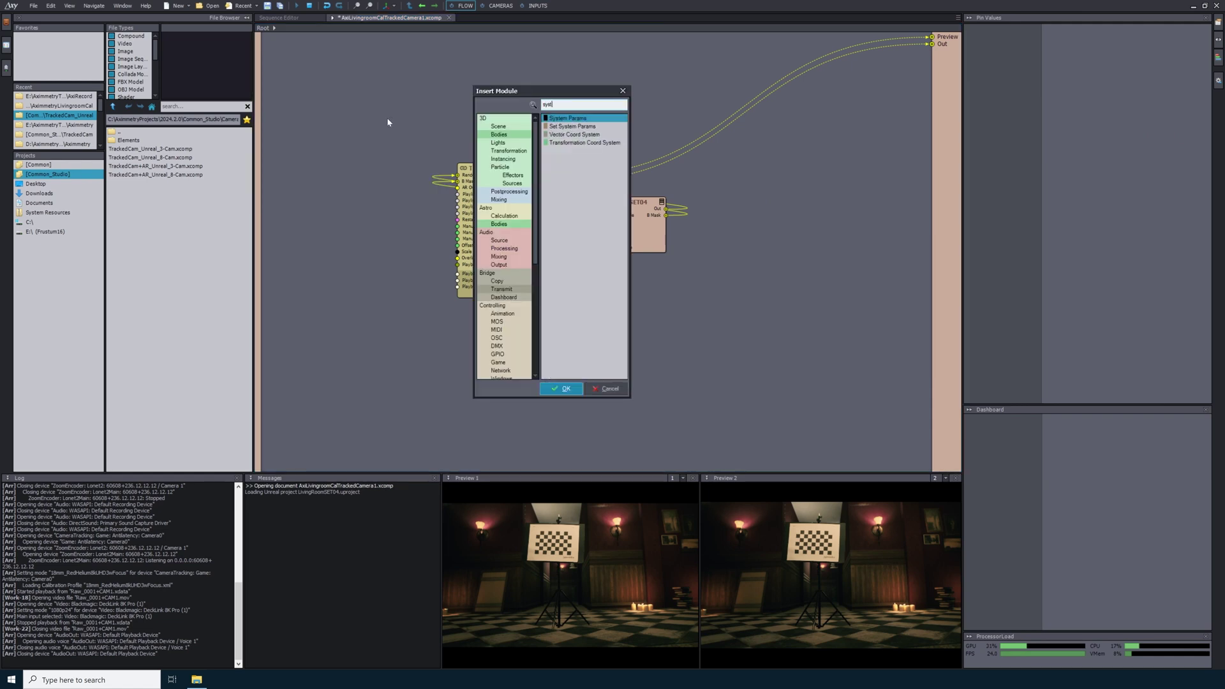
left_click(582, 118)
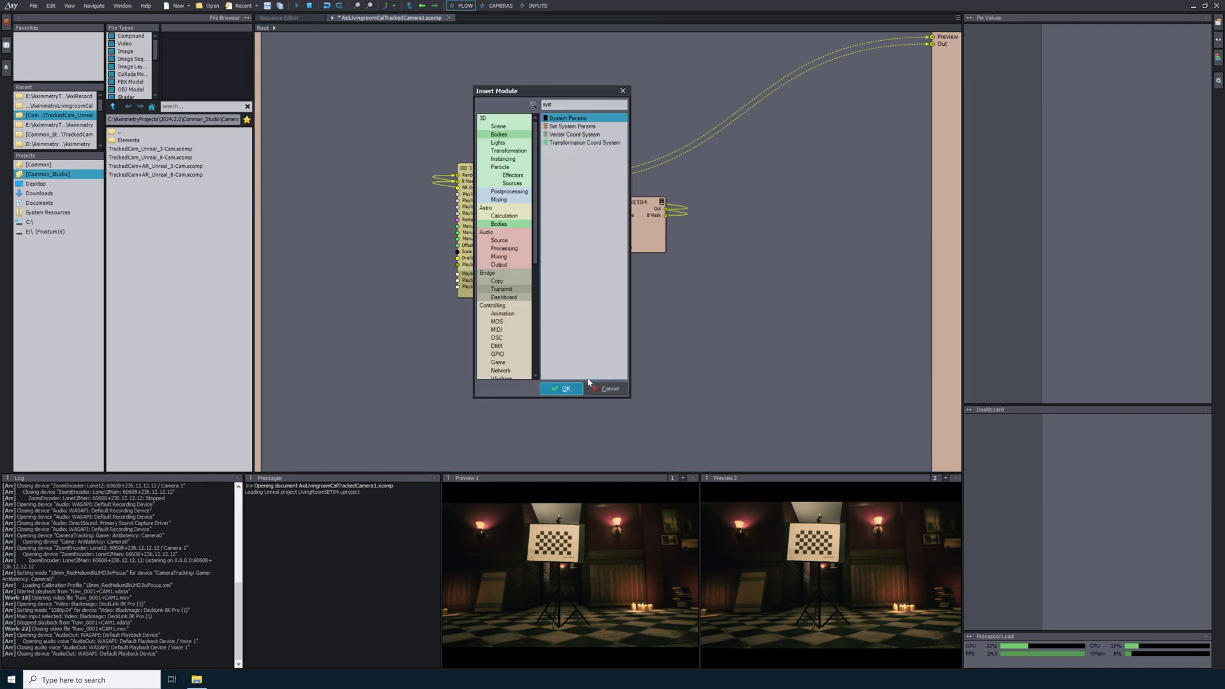
left_click(564, 389)
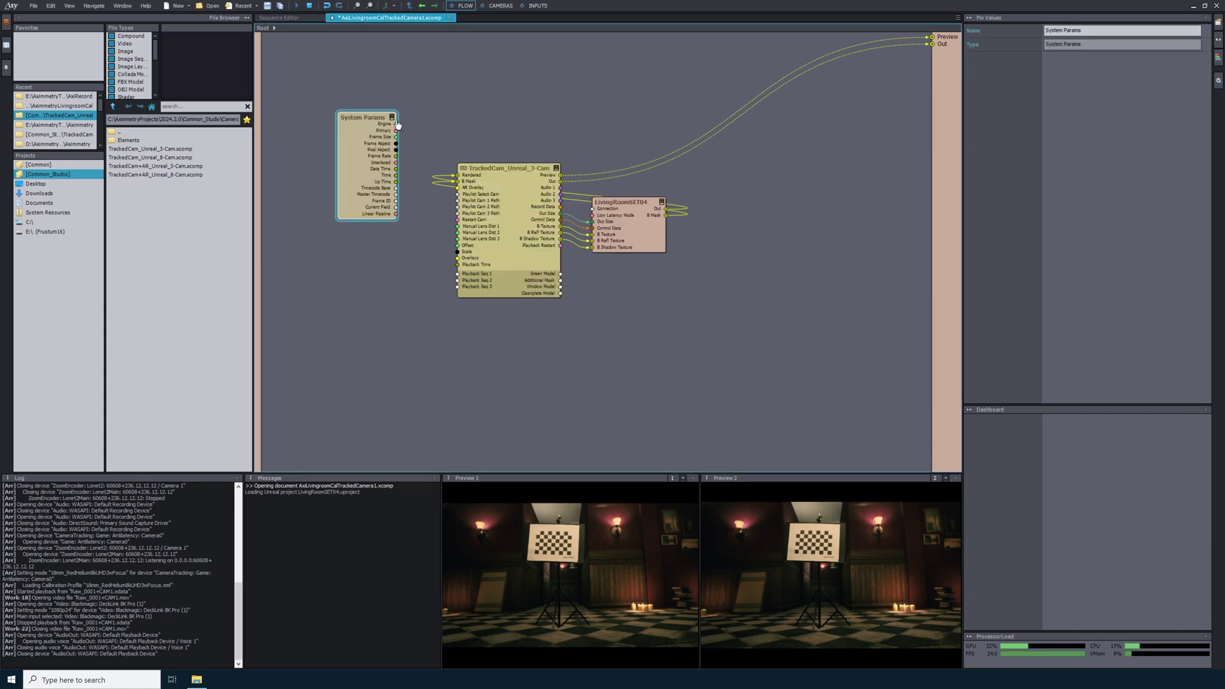
left_click_drag(355, 173, 354, 122)
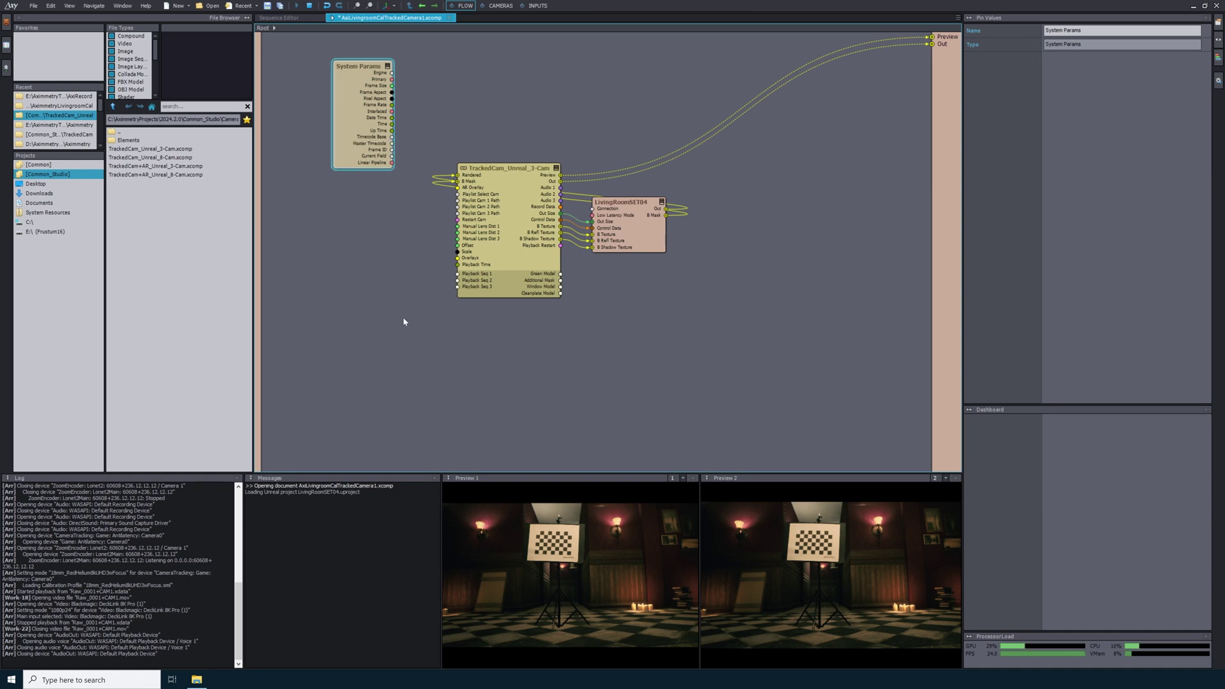
Step: Insert a Timecode To Text module and connect System Params' Master Timecode output to its Timecode input
right_click(414, 125)
left_click(455, 130)
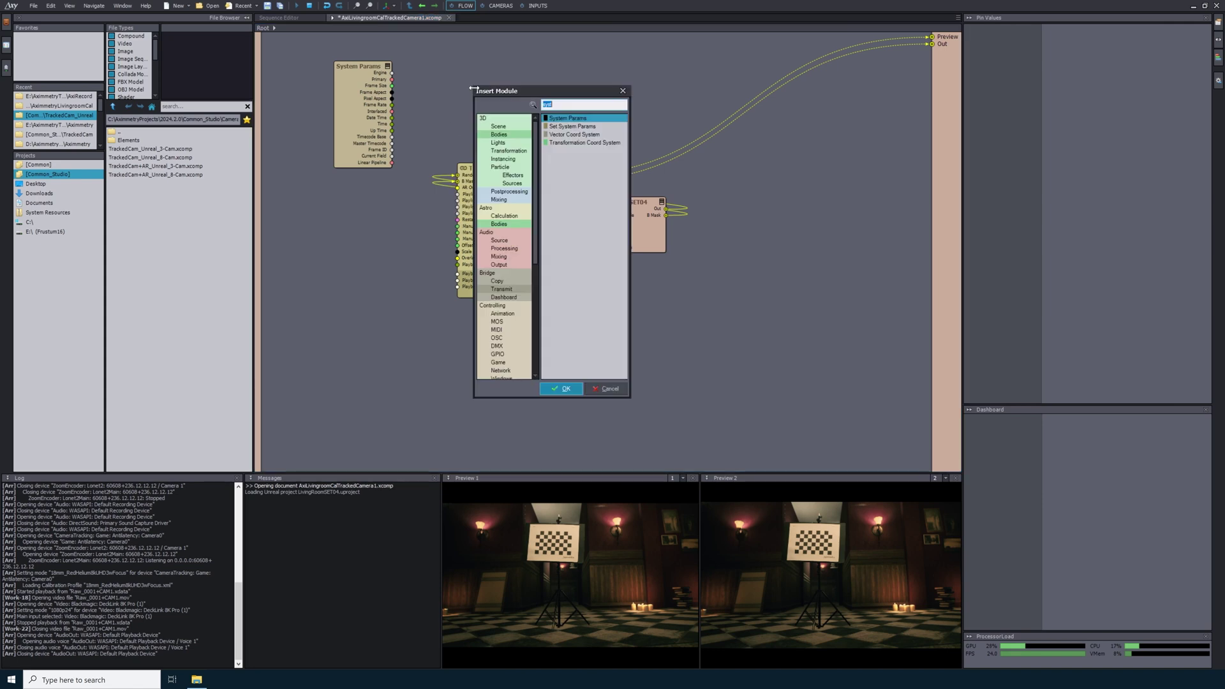
type("timeco")
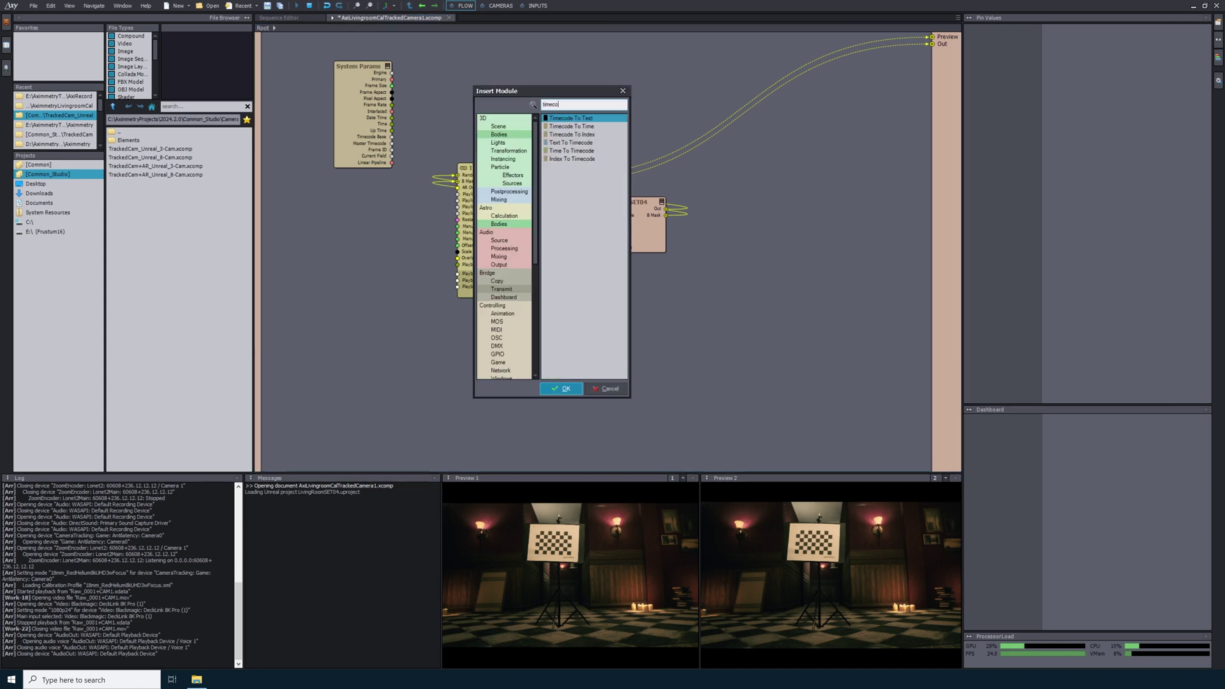
double_click(557, 120)
left_click_drag(391, 143, 415, 135)
Step: Insert a Text Peeker module and connect the Timecode To Text output to its Value input
right_click(508, 125)
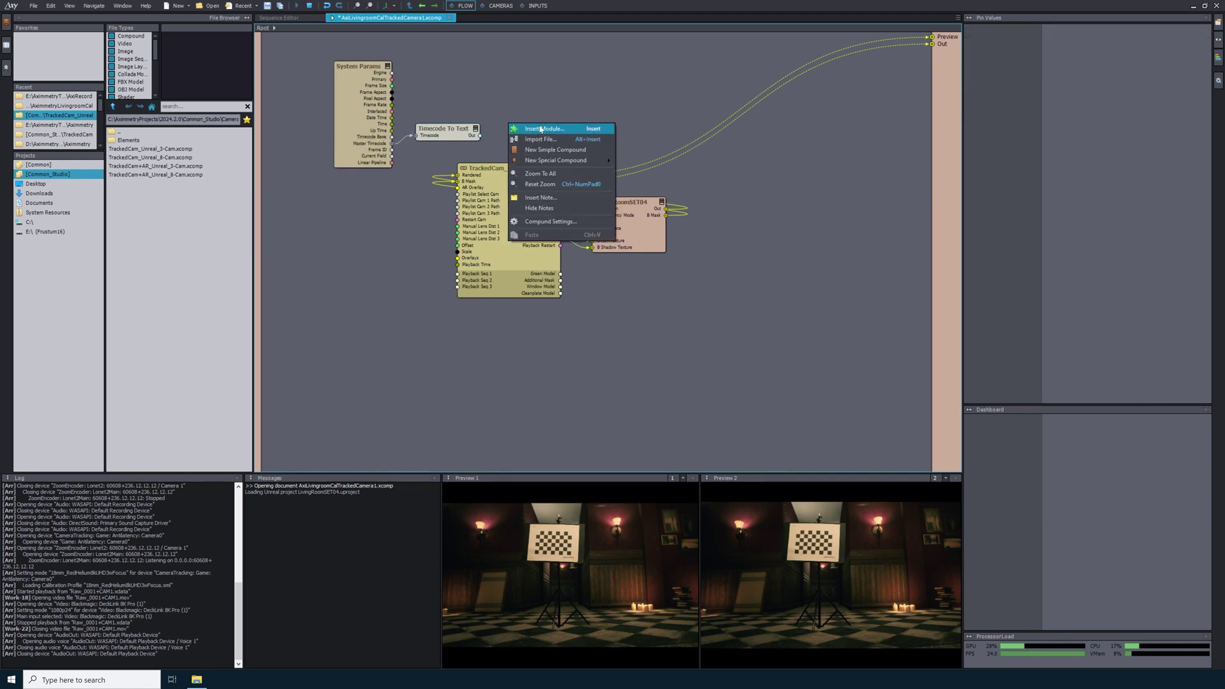
left_click(540, 130)
type("te")
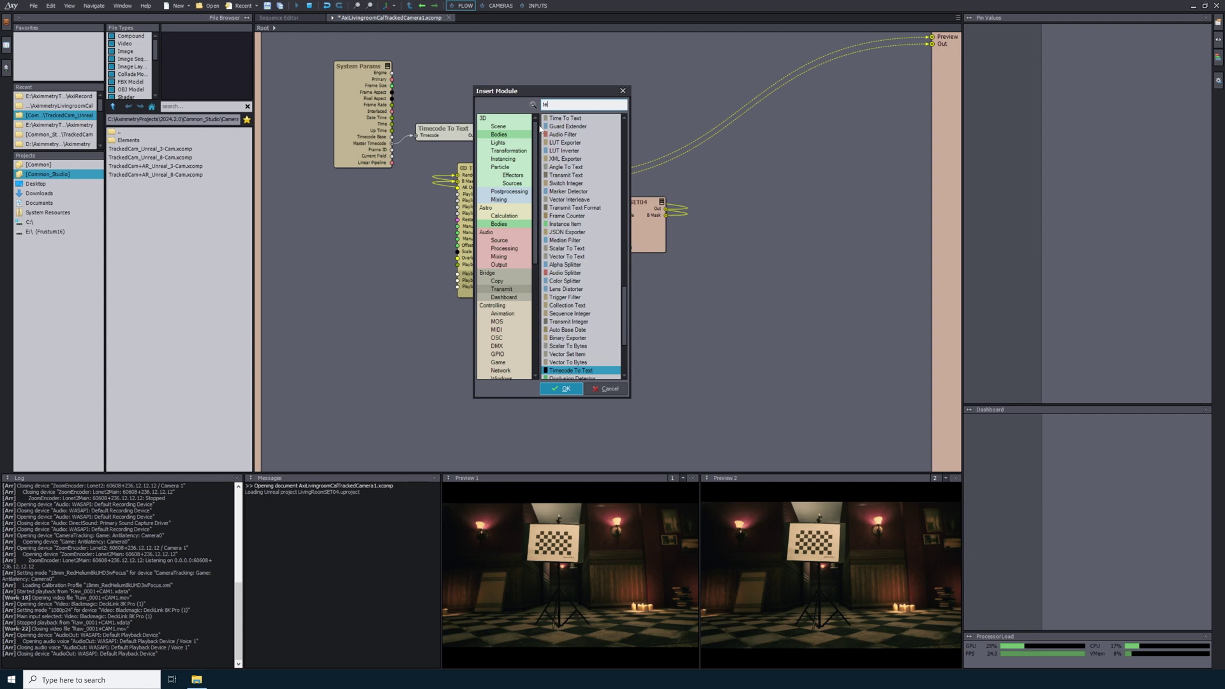
type("xt peeker")
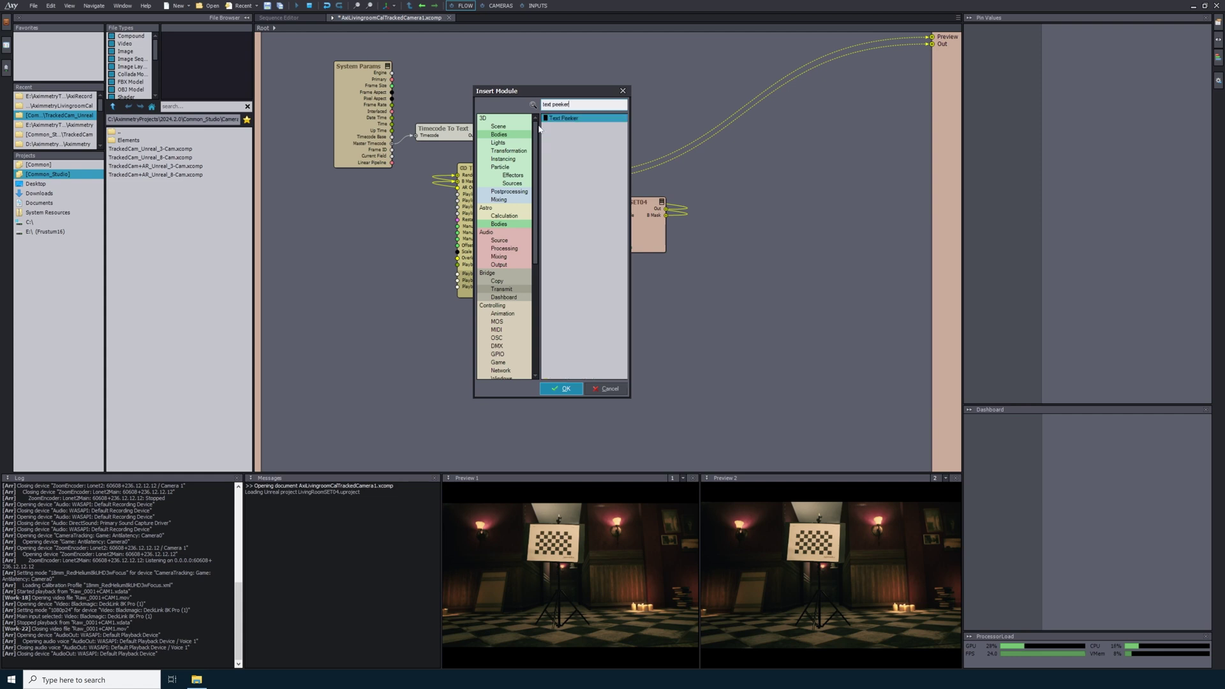
left_click(562, 389)
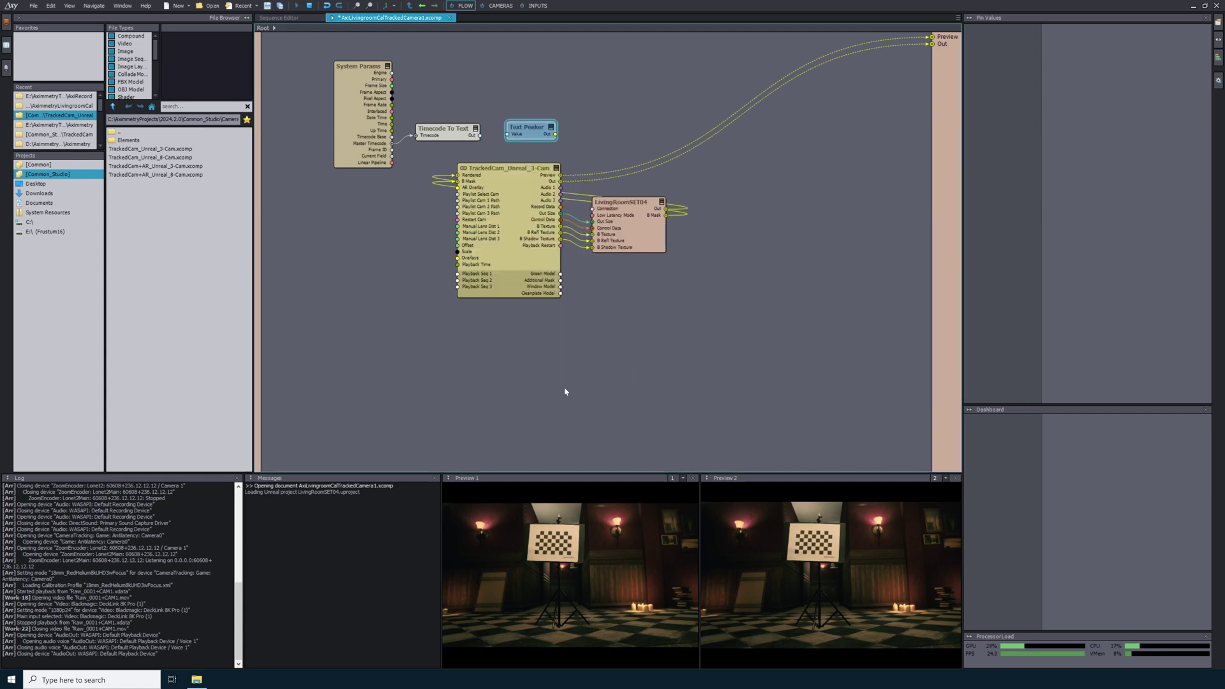
left_click_drag(479, 135, 507, 134)
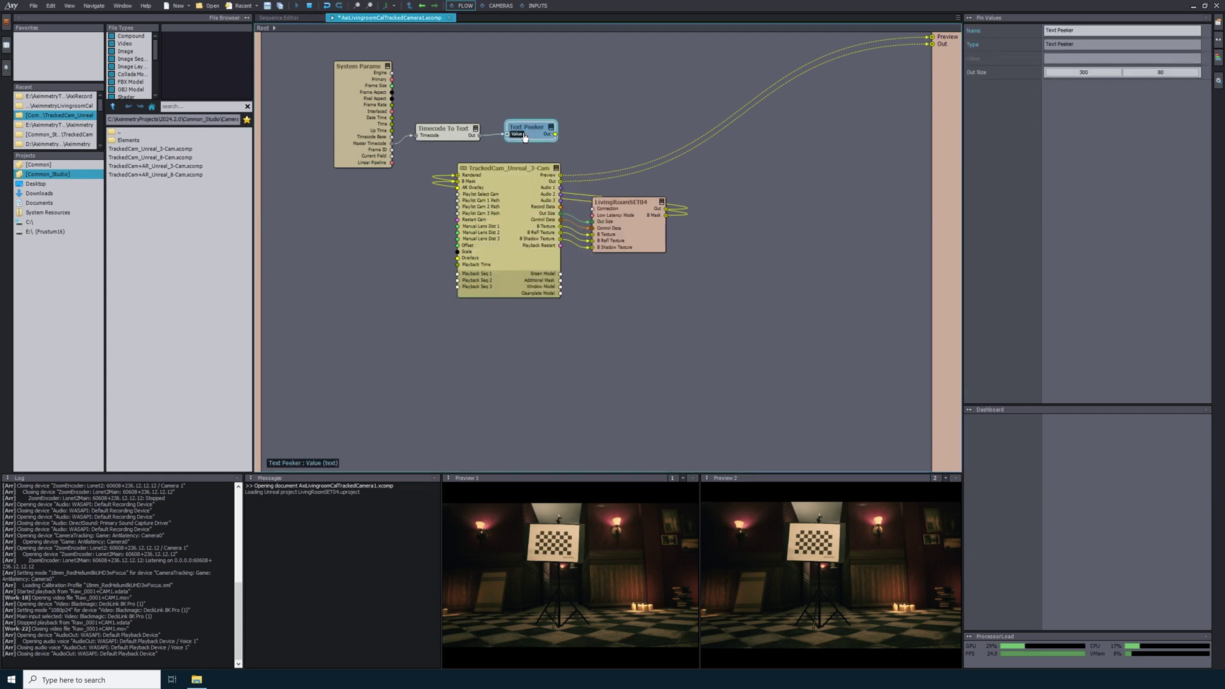
Step: Insert a Blender module, feed Text Peeker into its Foreground and the TrackedCam compound's Preview into its Background, and route its output to the root Preview
right_click(585, 114)
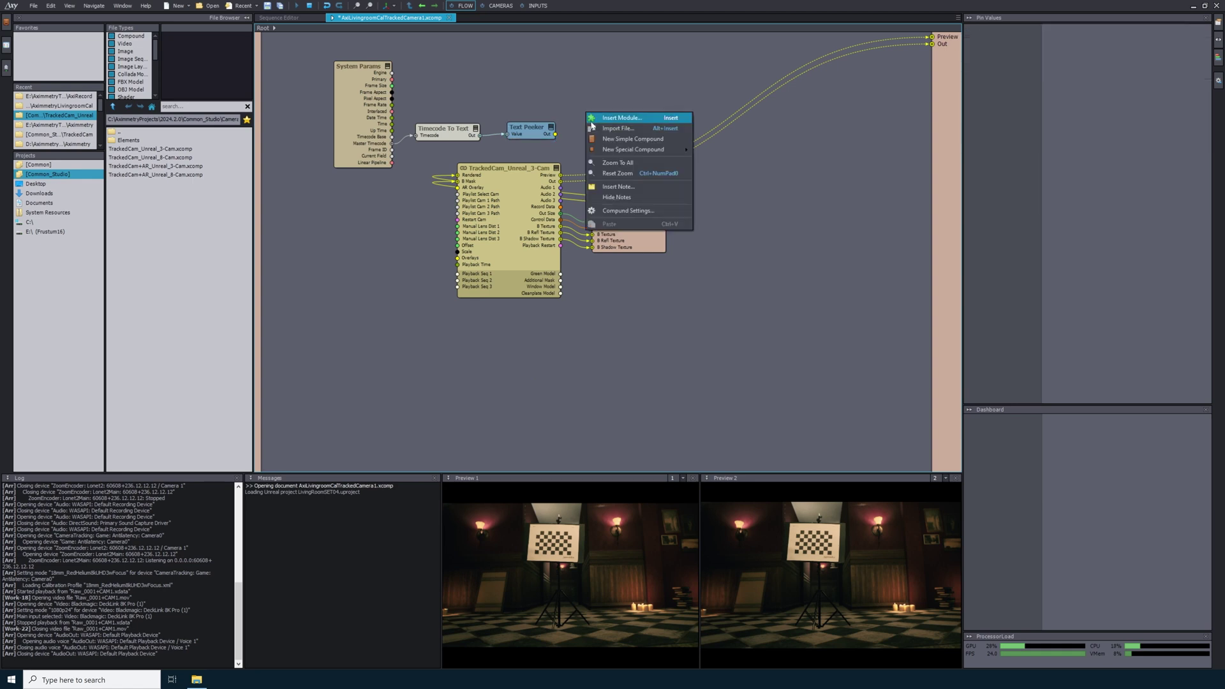
left_click(622, 118)
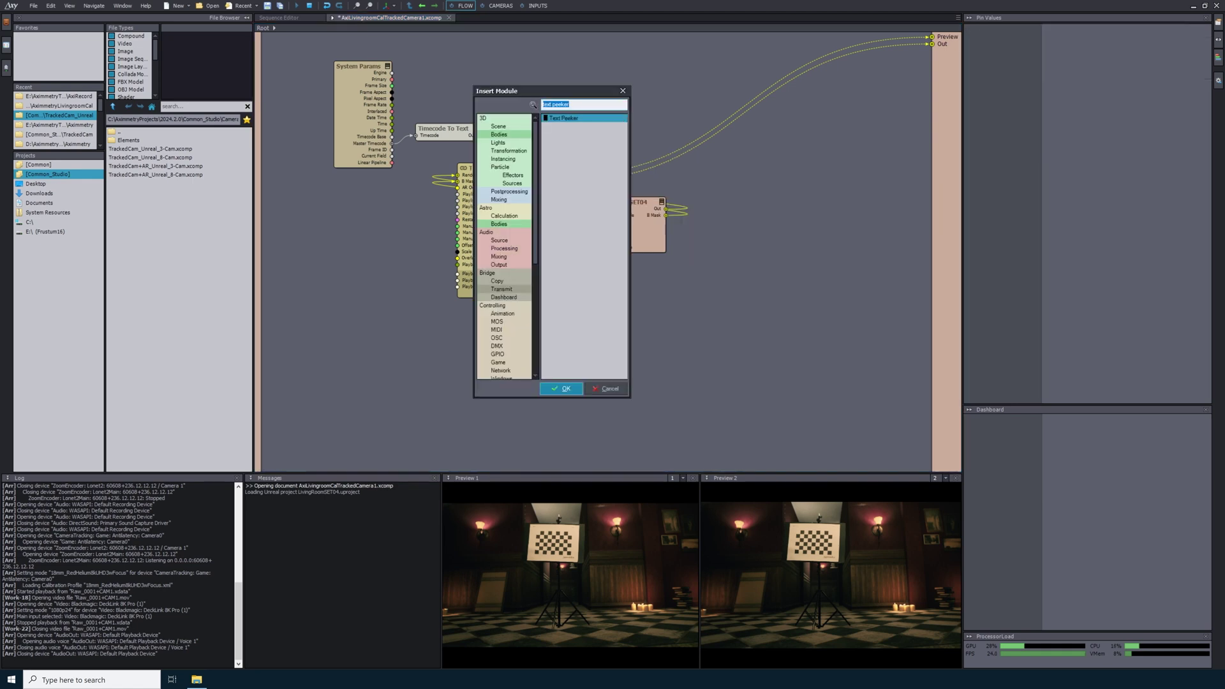
type("ble")
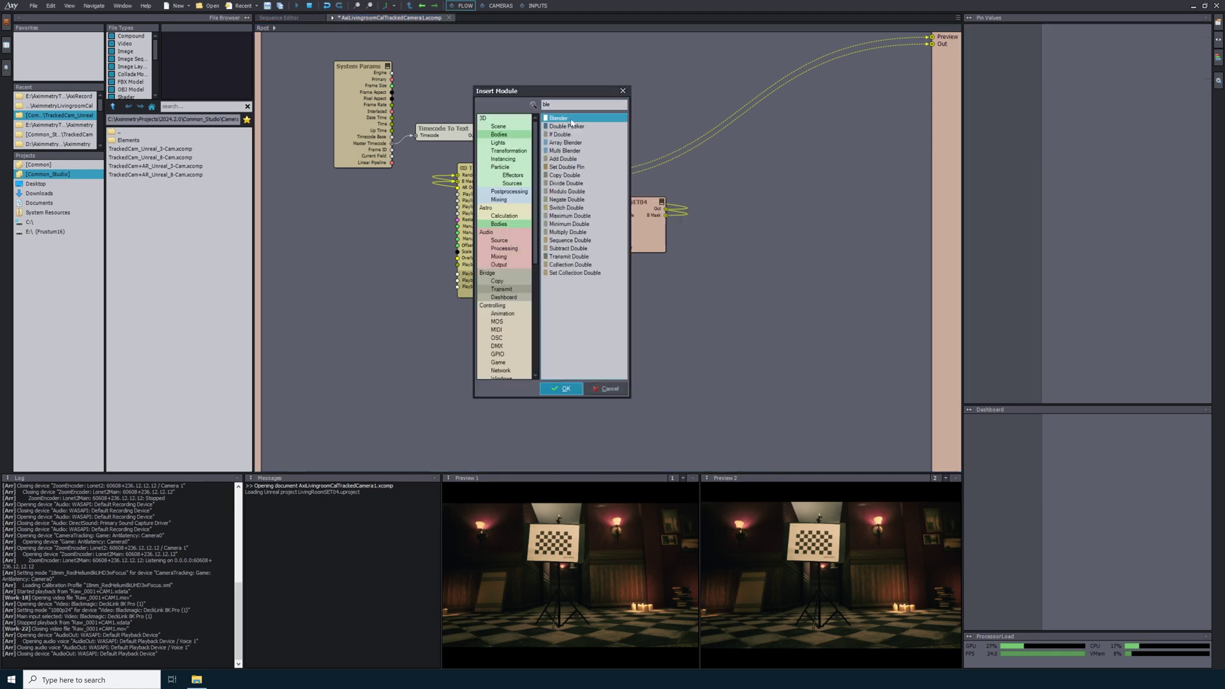
left_click(561, 389)
left_click_drag(557, 138, 585, 135)
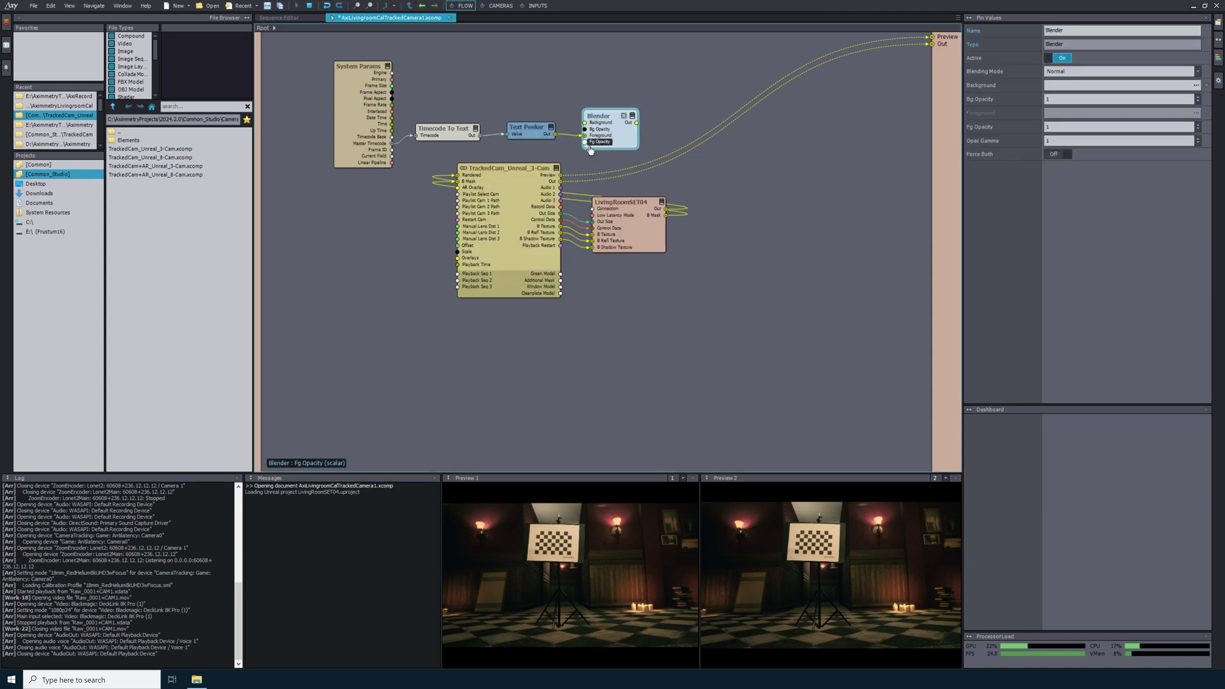
left_click_drag(560, 178, 585, 122)
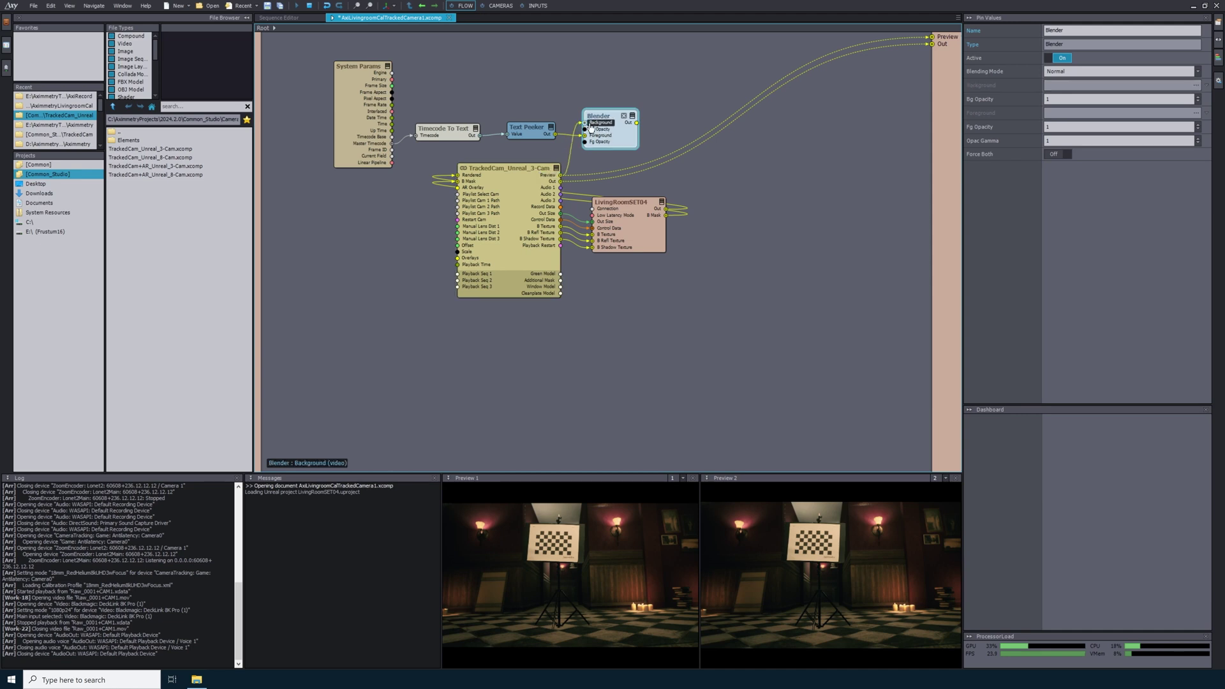
left_click_drag(637, 122, 932, 36)
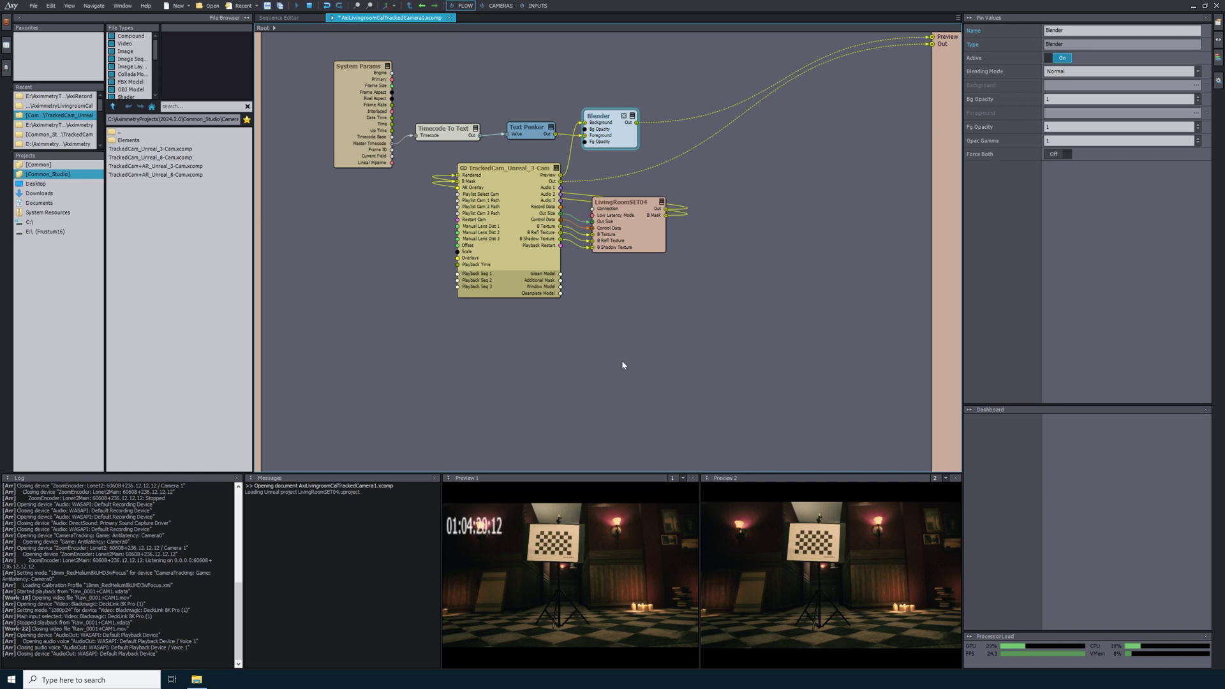
Step: Set the Text Peeker's Out Size to 500 by 400
left_click(552, 134)
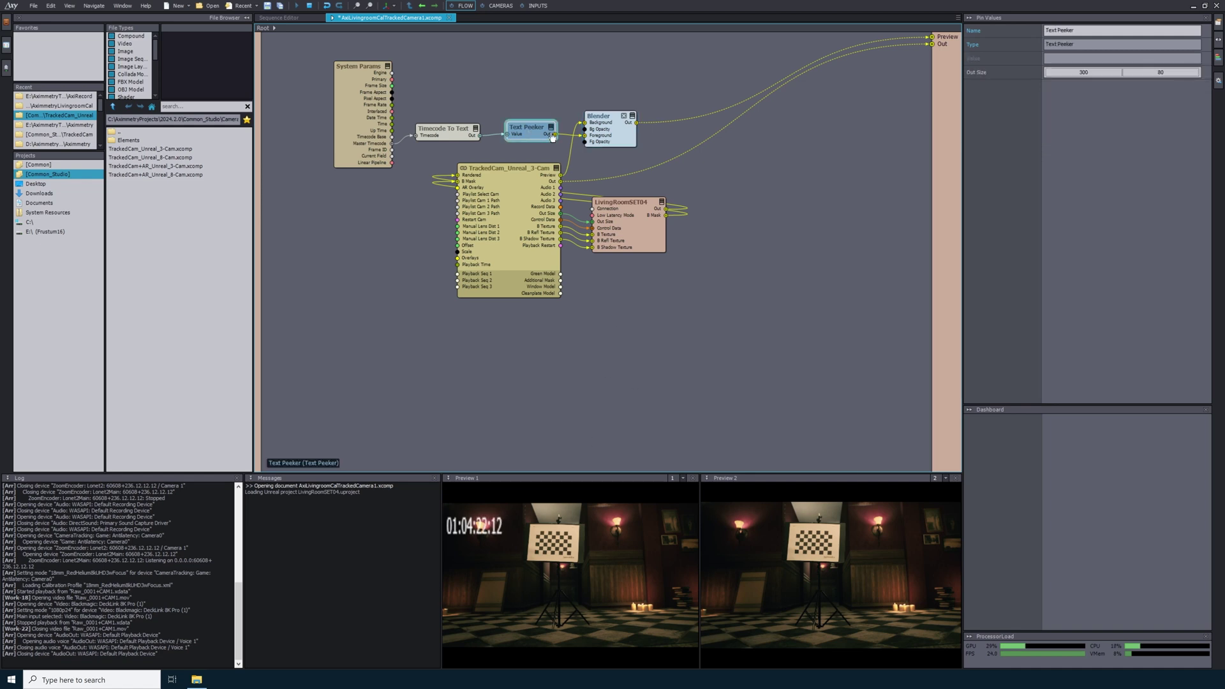
left_click(1083, 72)
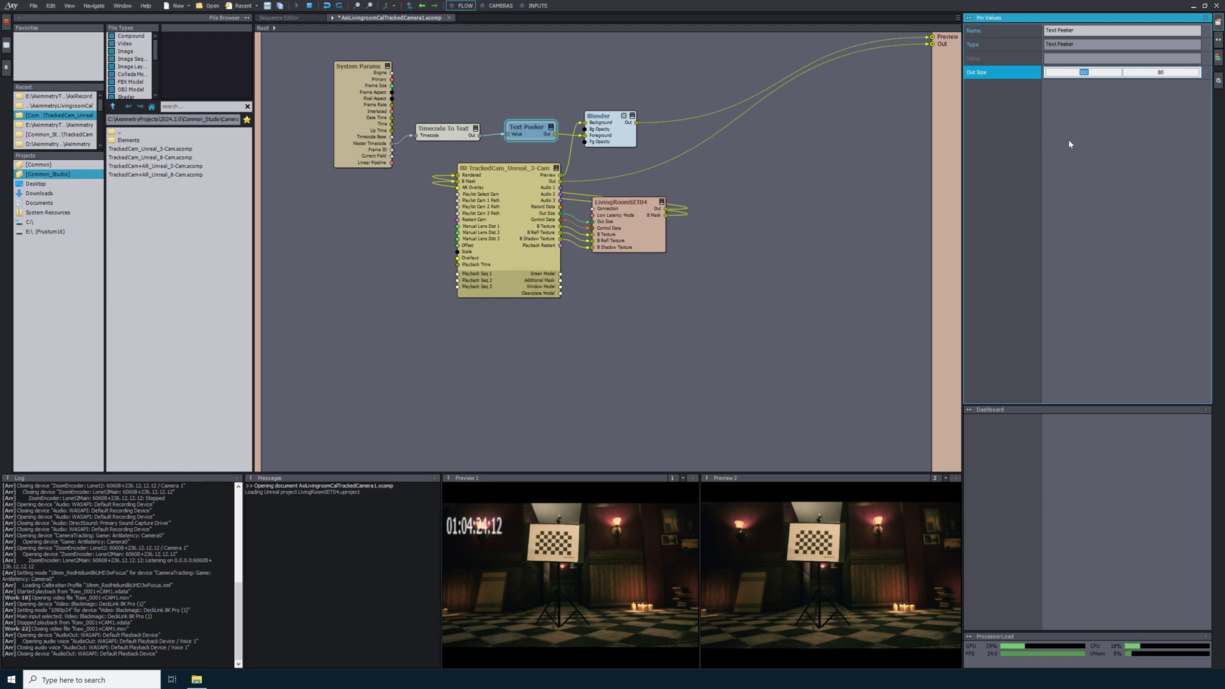
type("500")
key("Return")
key("BackSpace")
key("BackSpace")
type("400")
key("Return")
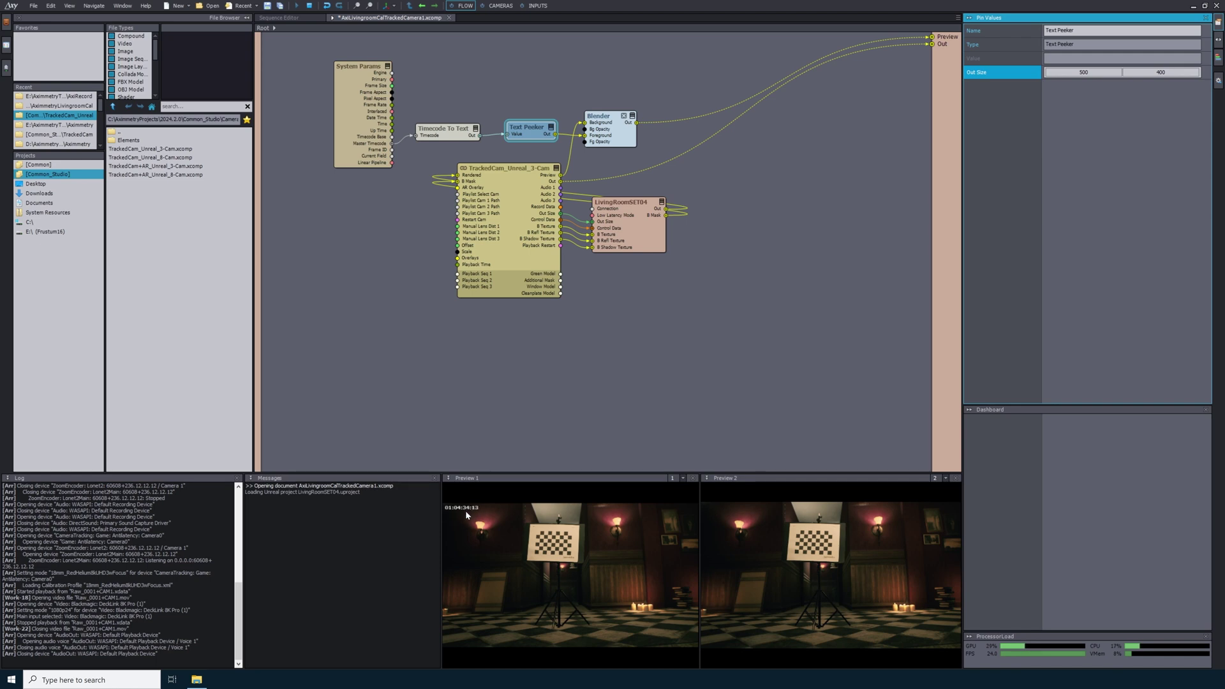
Step: Toggle INPUT 1's Timecode Master off and back on to compare the timecode overlay in the preview
left_click(538, 5)
left_click(356, 197)
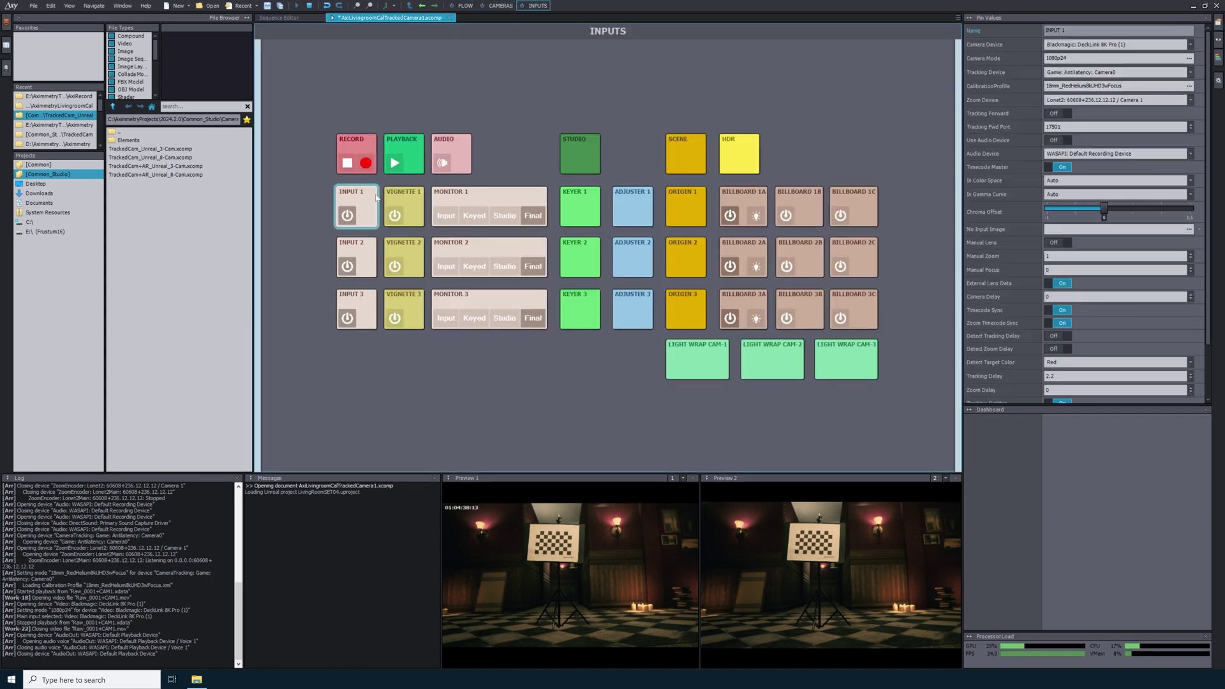
left_click(1061, 167)
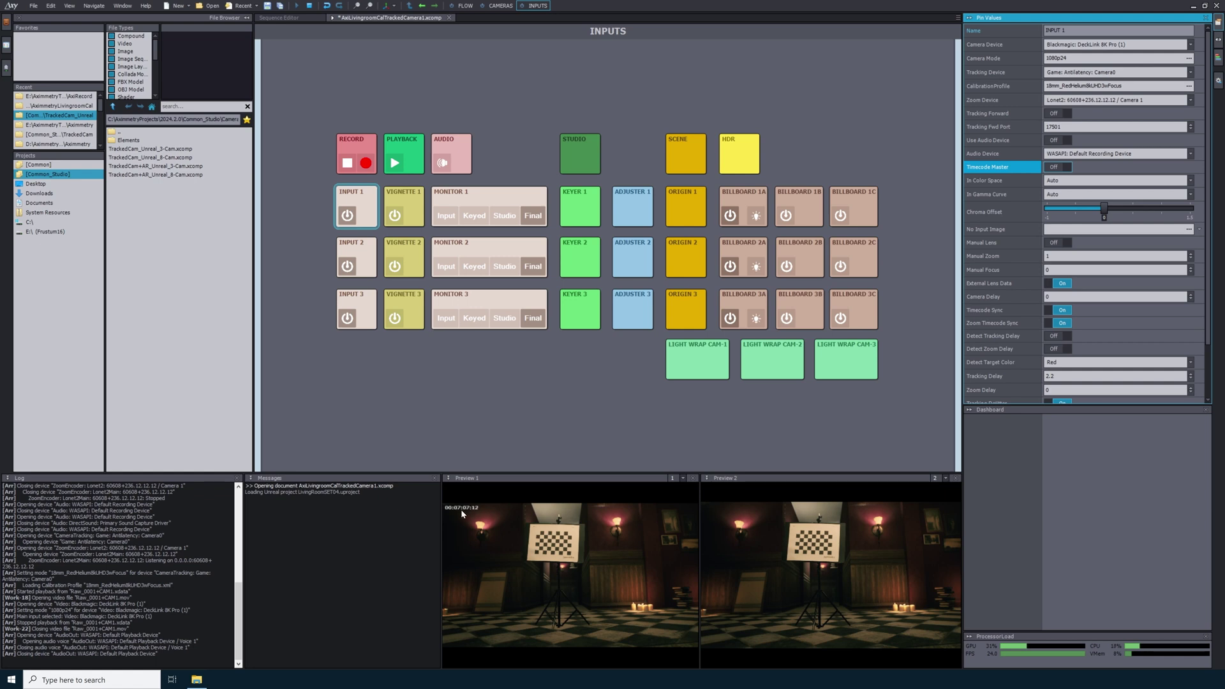
left_click(1056, 168)
Step: Record a take of Input 1 from the RECORD panel and stop the recording
left_click(357, 144)
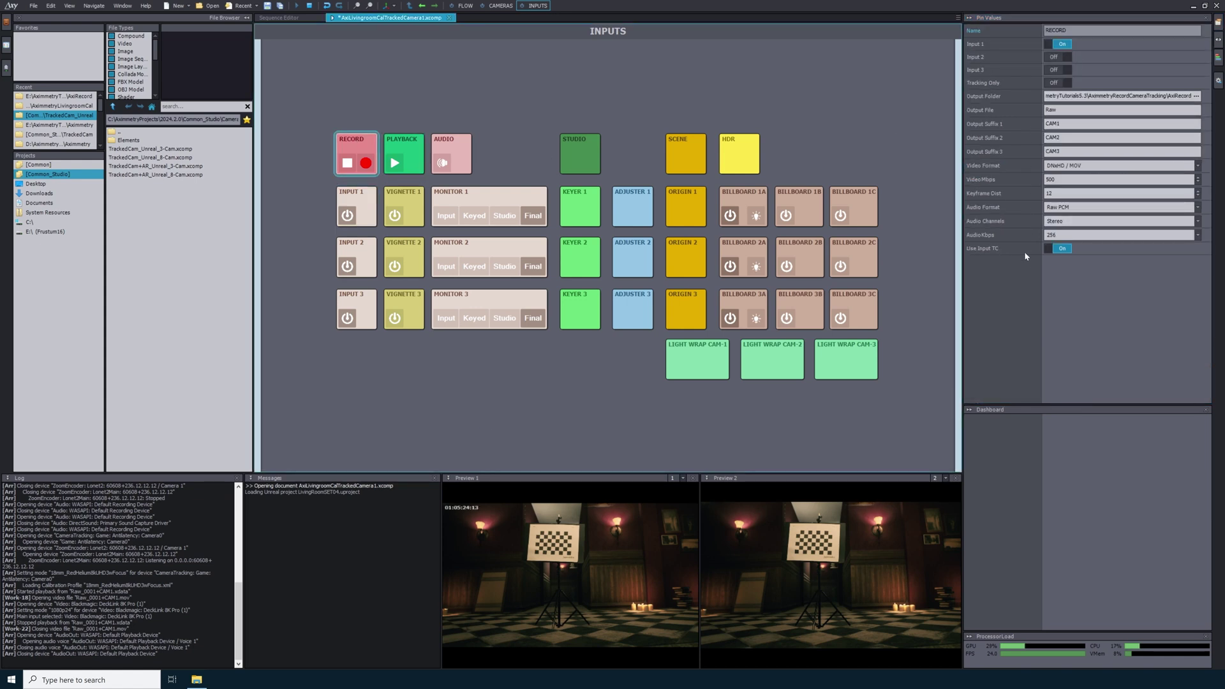
left_click(367, 164)
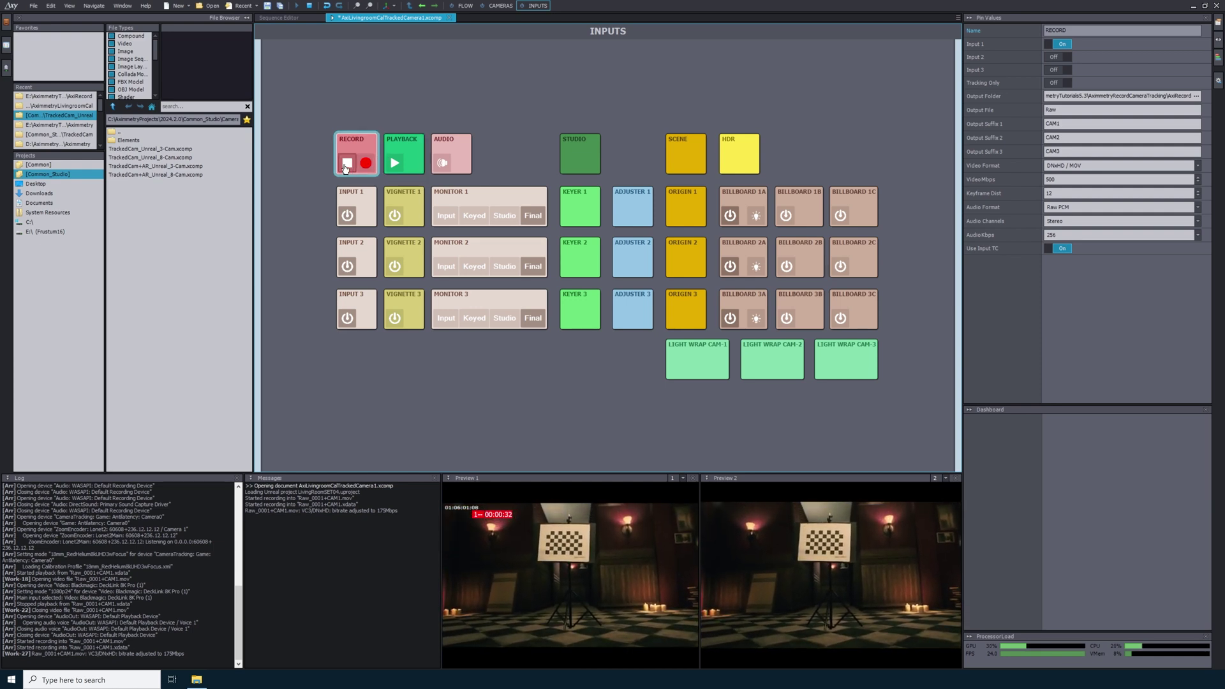
left_click(345, 169)
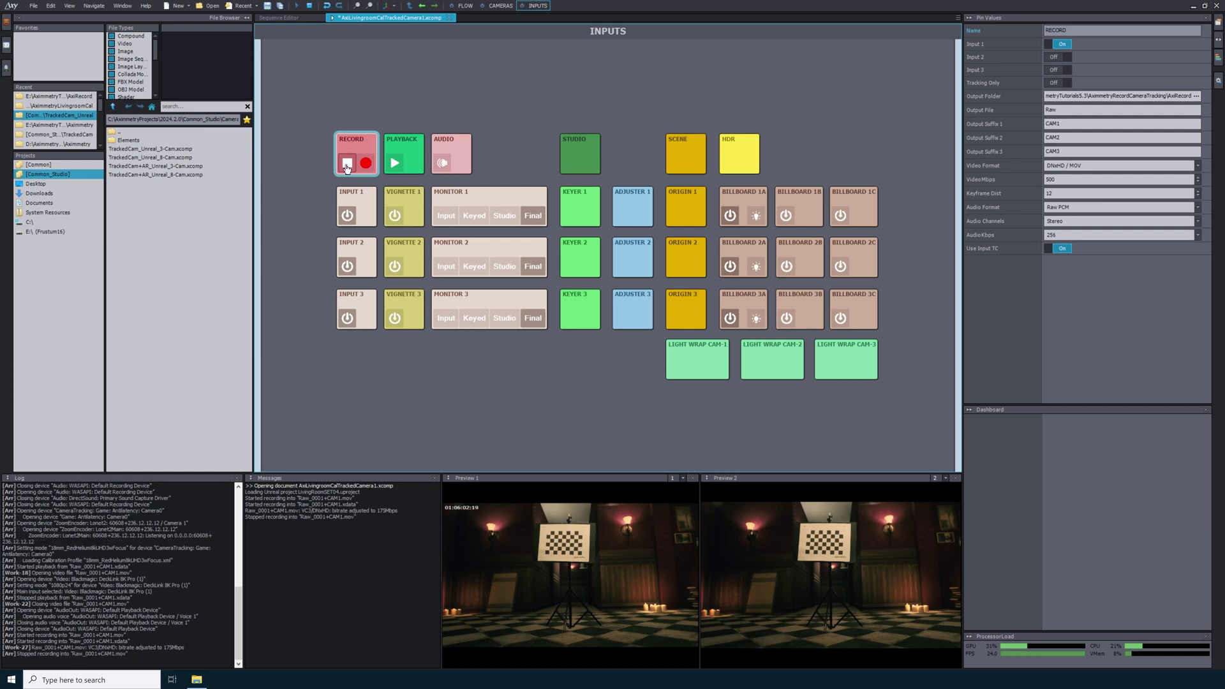
Step: Choose Raw_0001+CAM1.mov as the PLAYBACK panel's Input 1 file and start playback
left_click(404, 153)
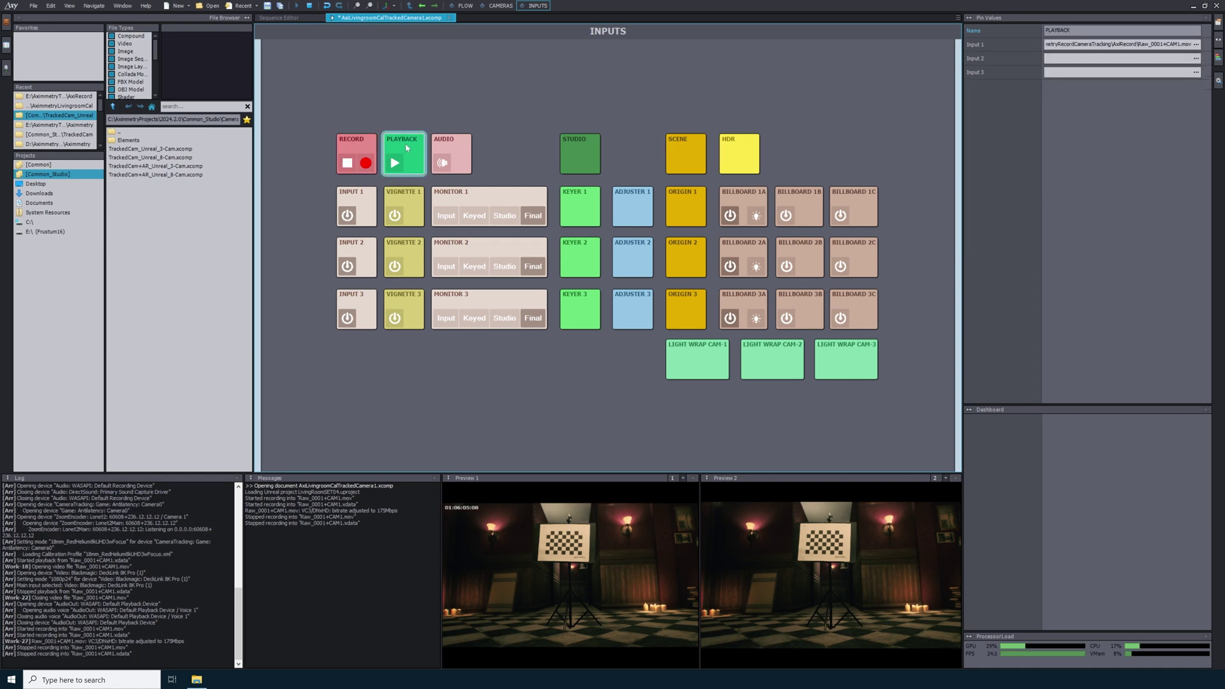
left_click(1001, 46)
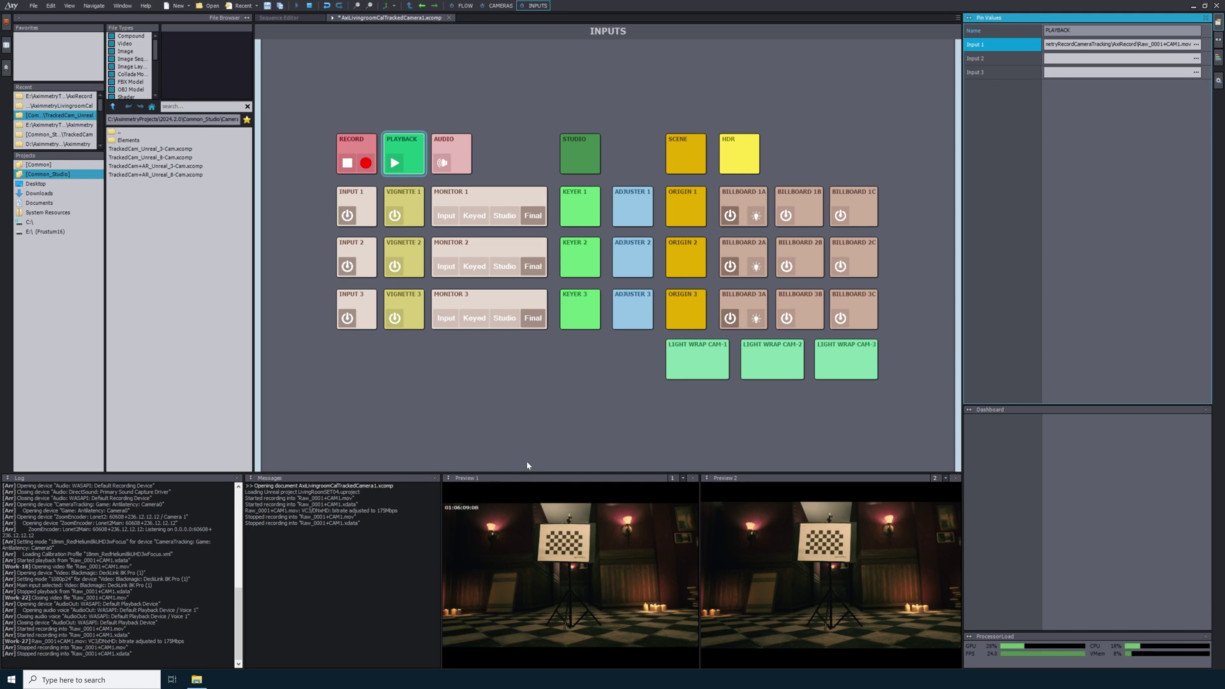
left_click(1197, 45)
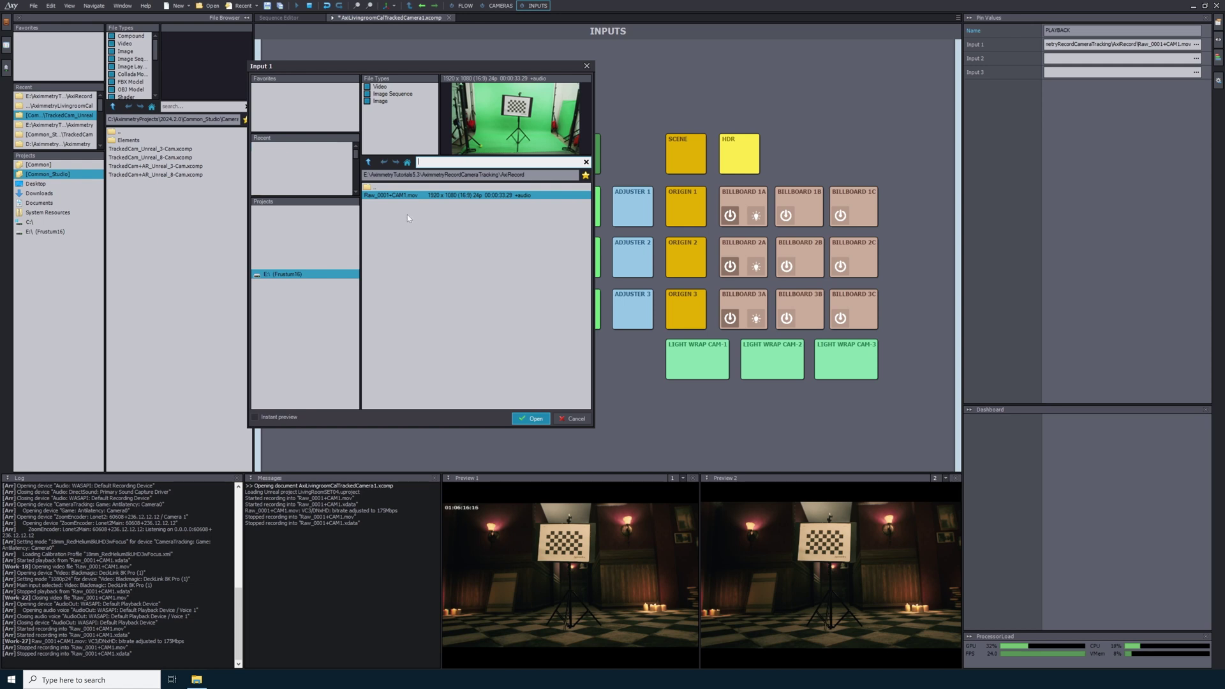
left_click(534, 419)
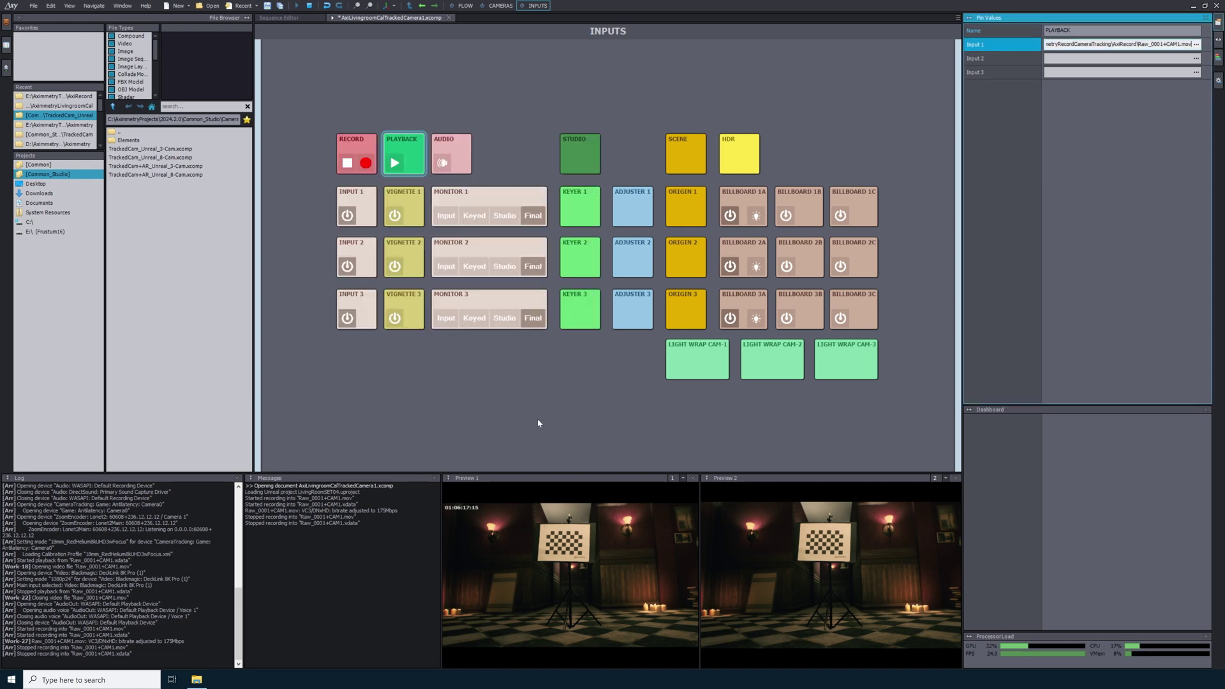
left_click(395, 164)
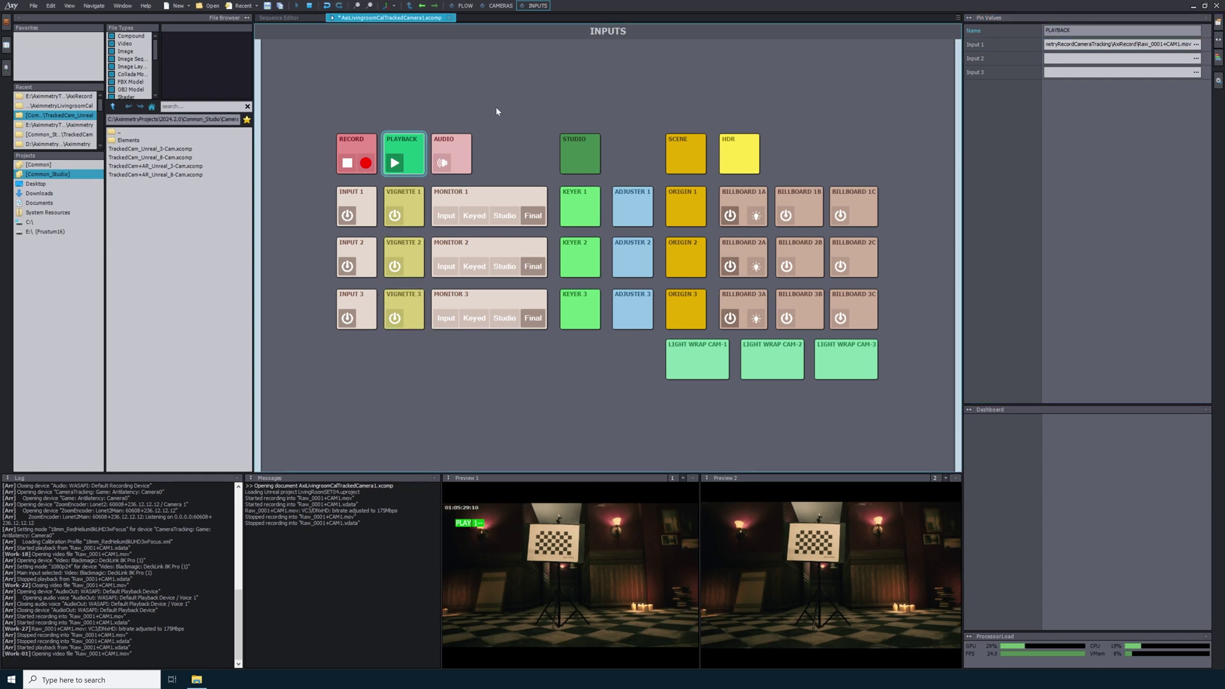
Step: Insert a Sequencer module into the flow, connect its Tracks output to the camera compound's Playback Seq 1, and place it beside the compound
left_click(466, 6)
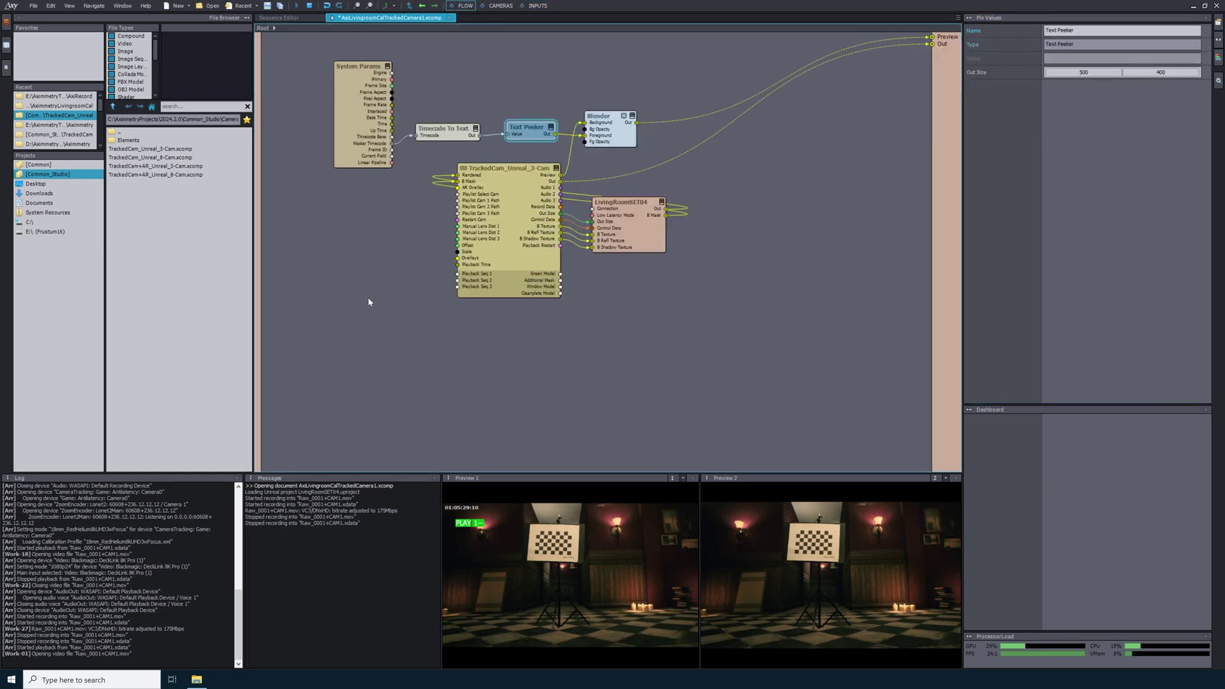
right_click(342, 312)
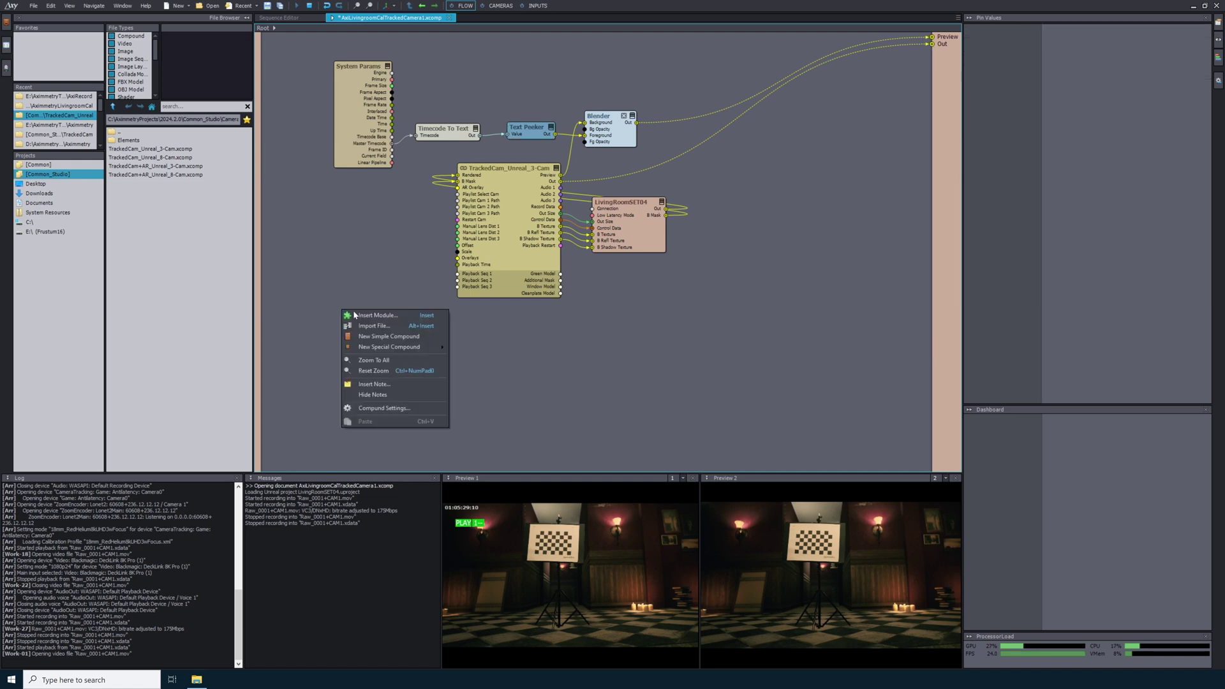
left_click(379, 317)
type("sequ")
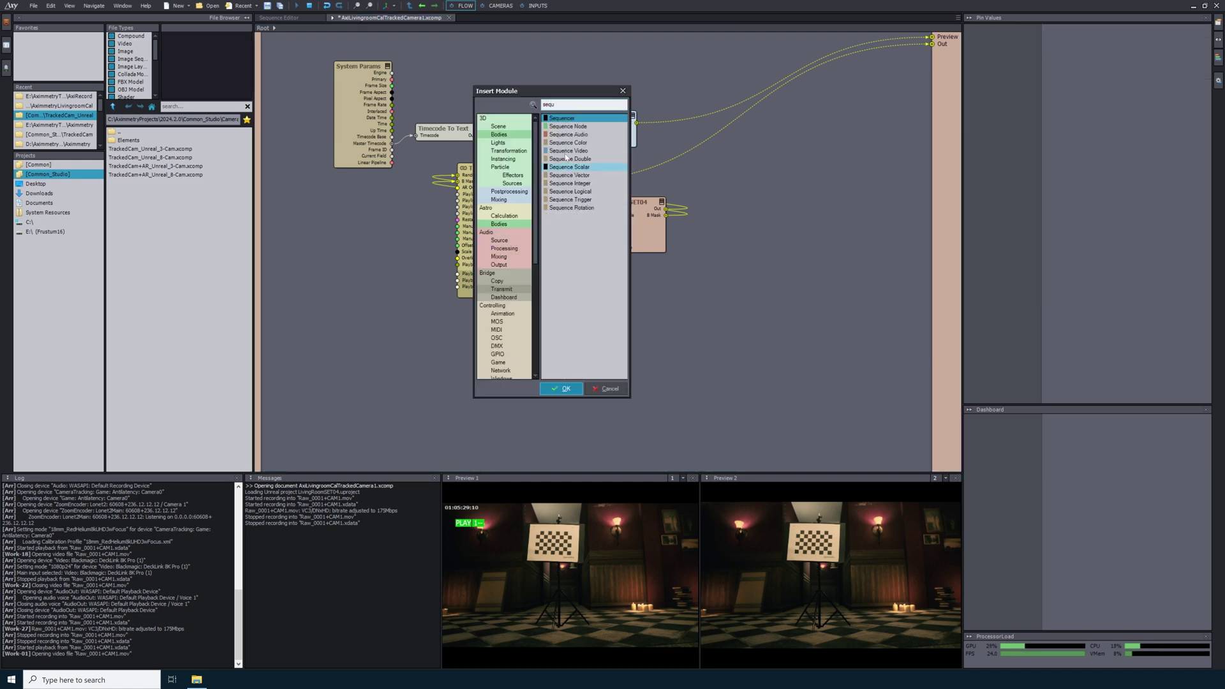
left_click(561, 120)
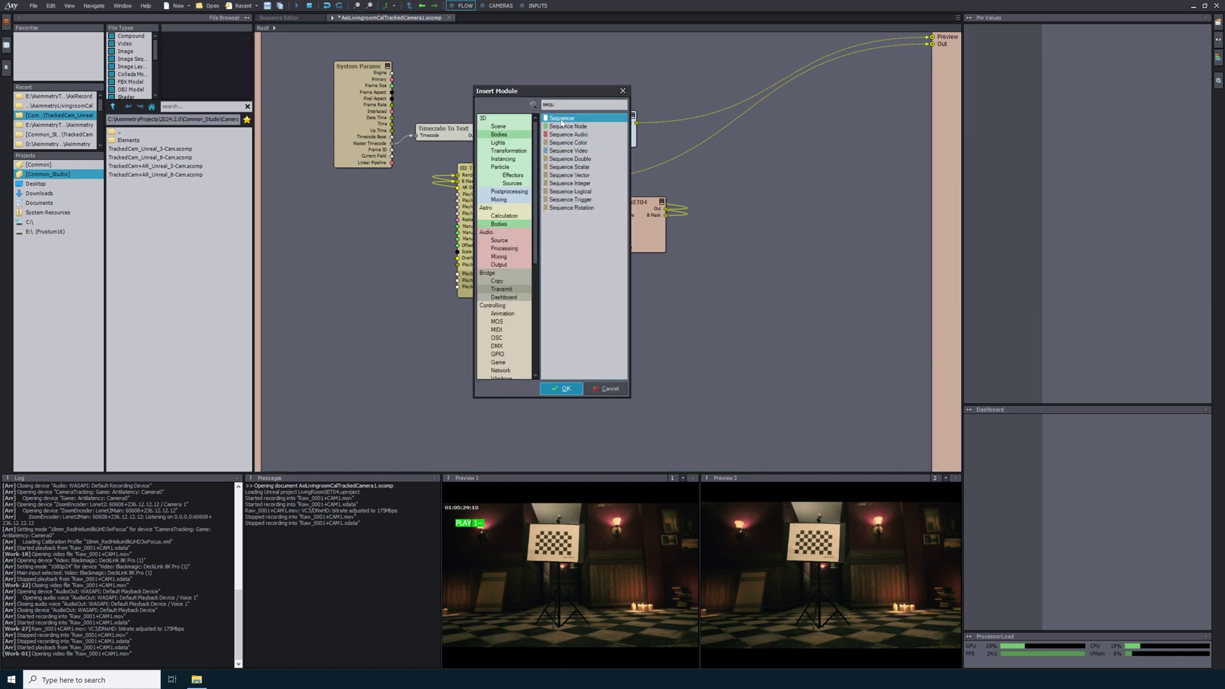
left_click(565, 389)
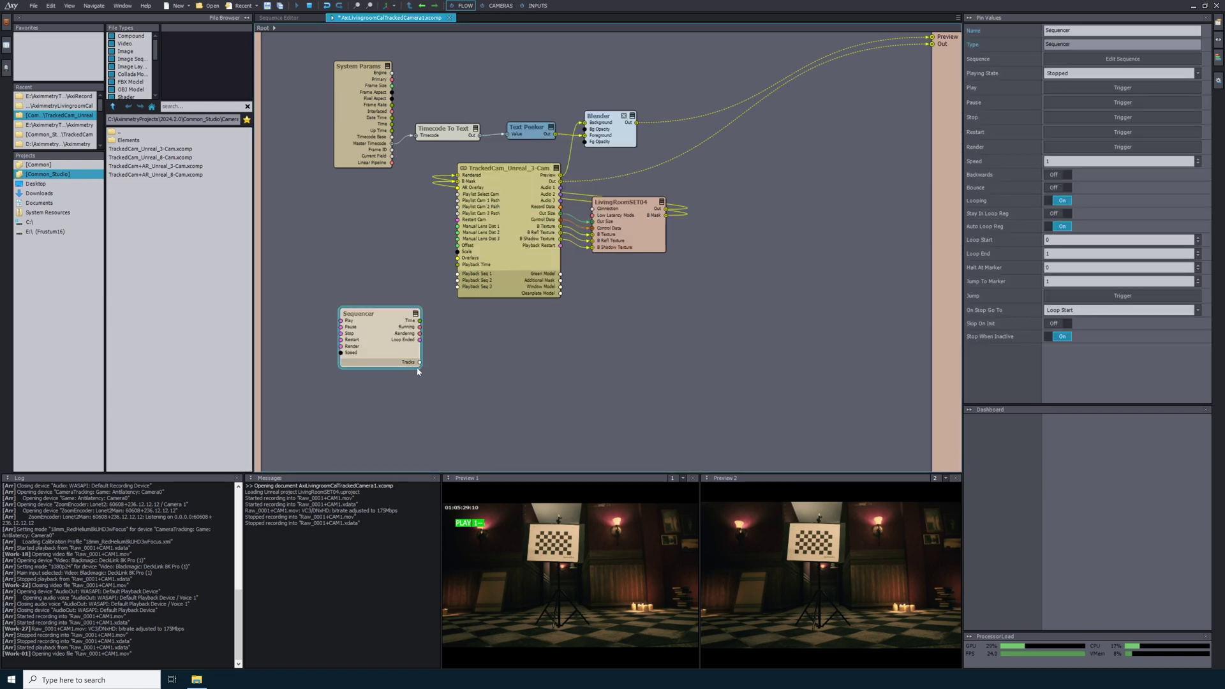
left_click_drag(420, 362, 464, 278)
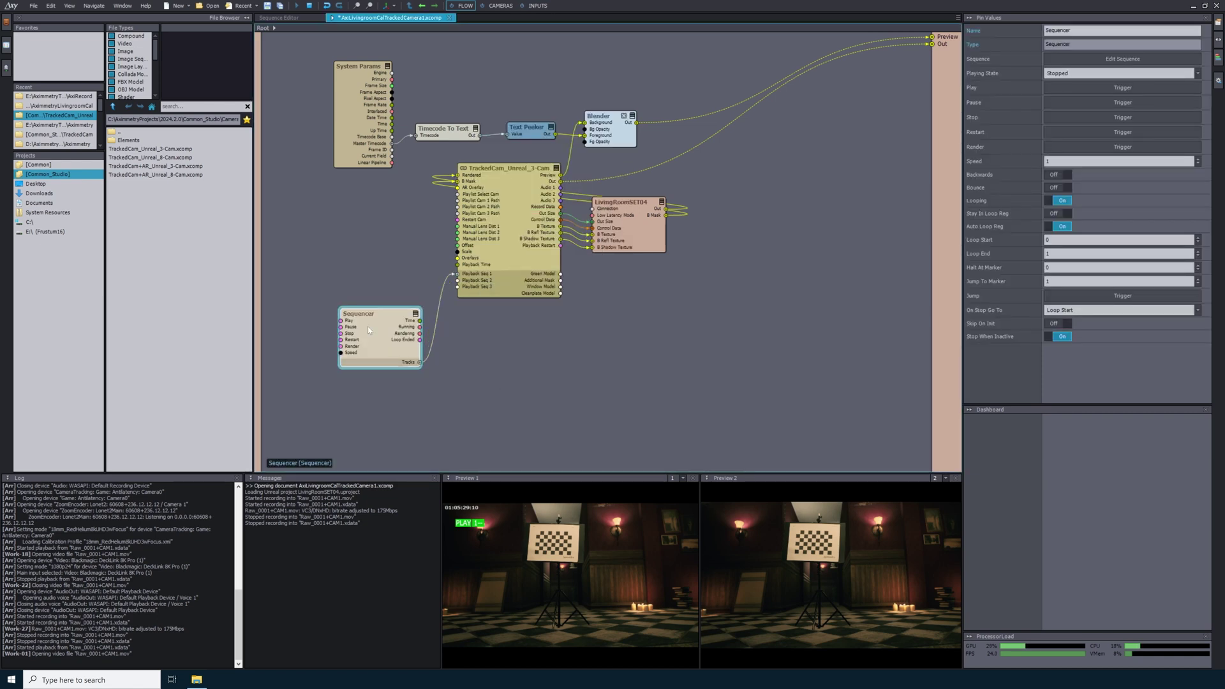
left_click_drag(367, 326, 353, 304)
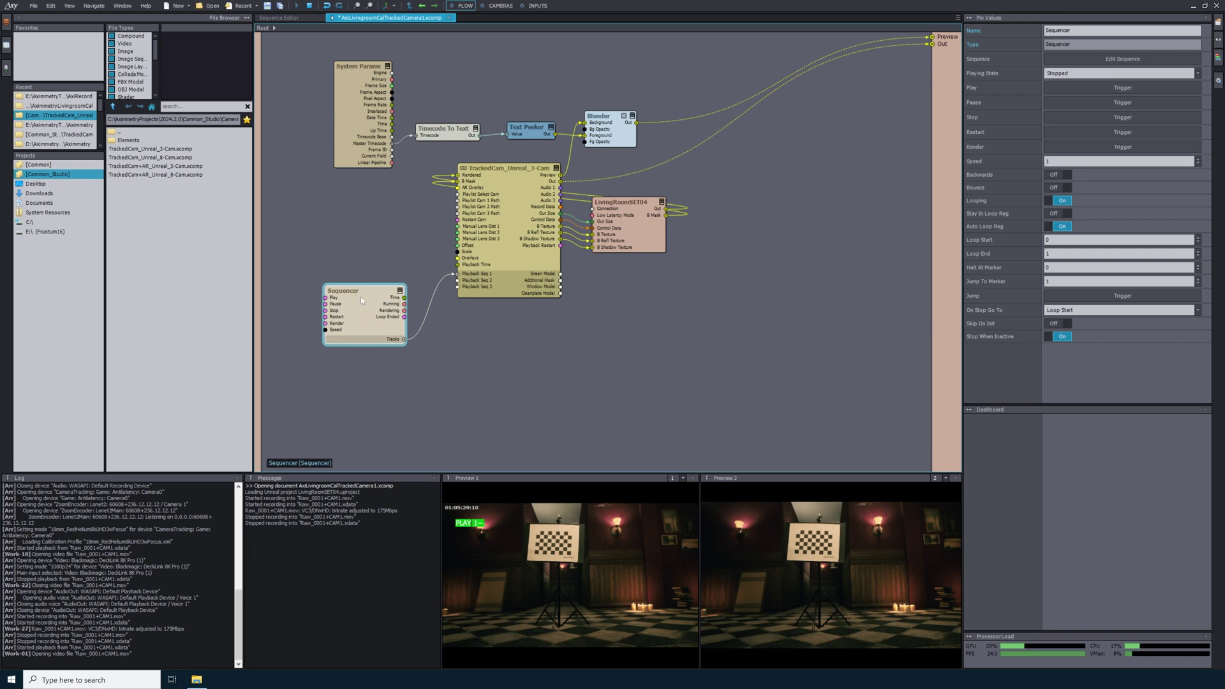
Step: Extend the Playback 1 clip in the Sequencer's timeline to about 00:04:50
double_click(361, 296)
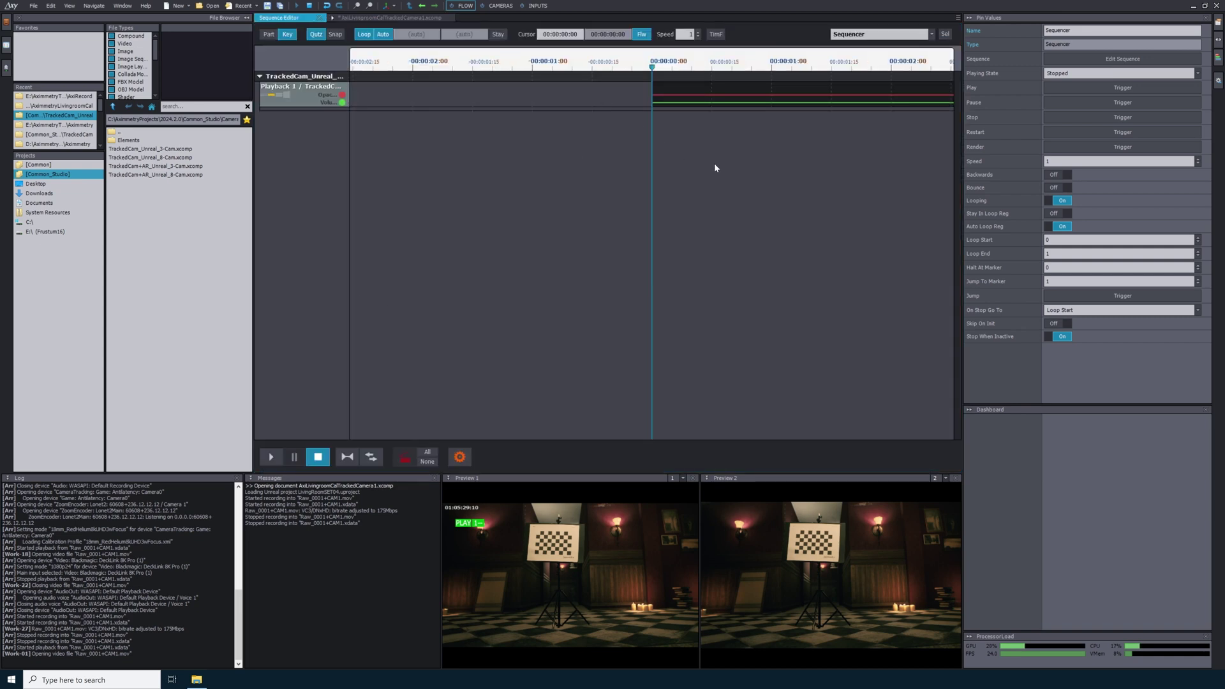
scroll(784, 163, "down", 5)
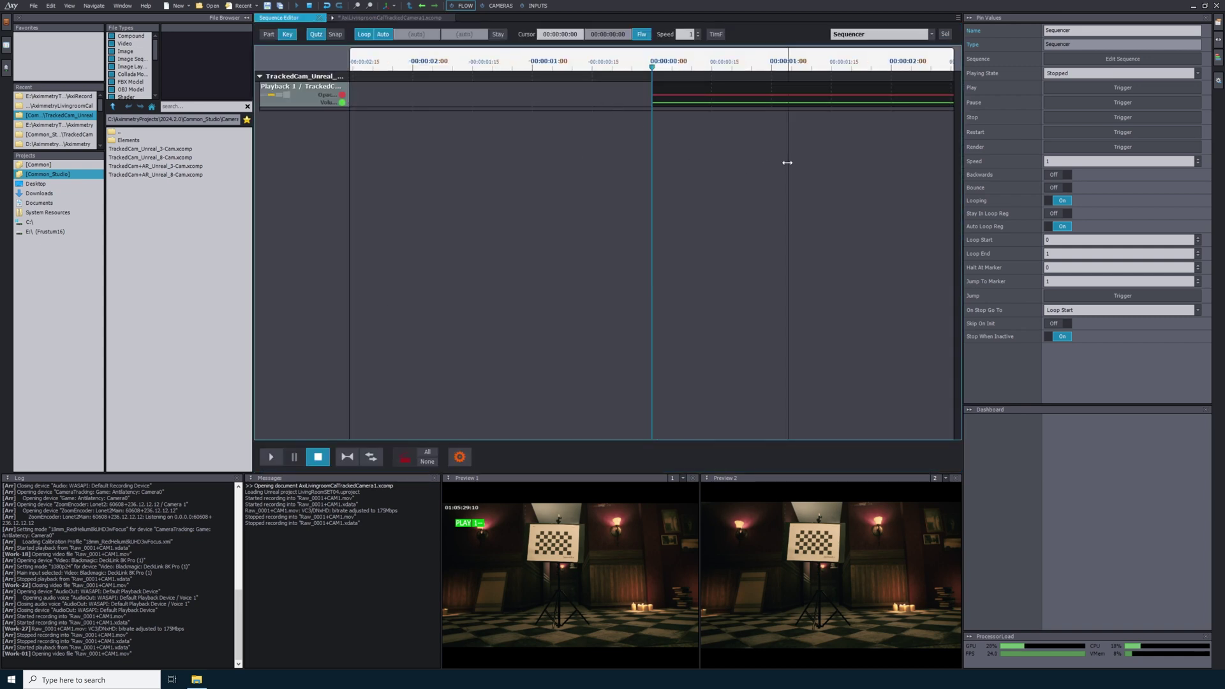
scroll(788, 163, "down", 10)
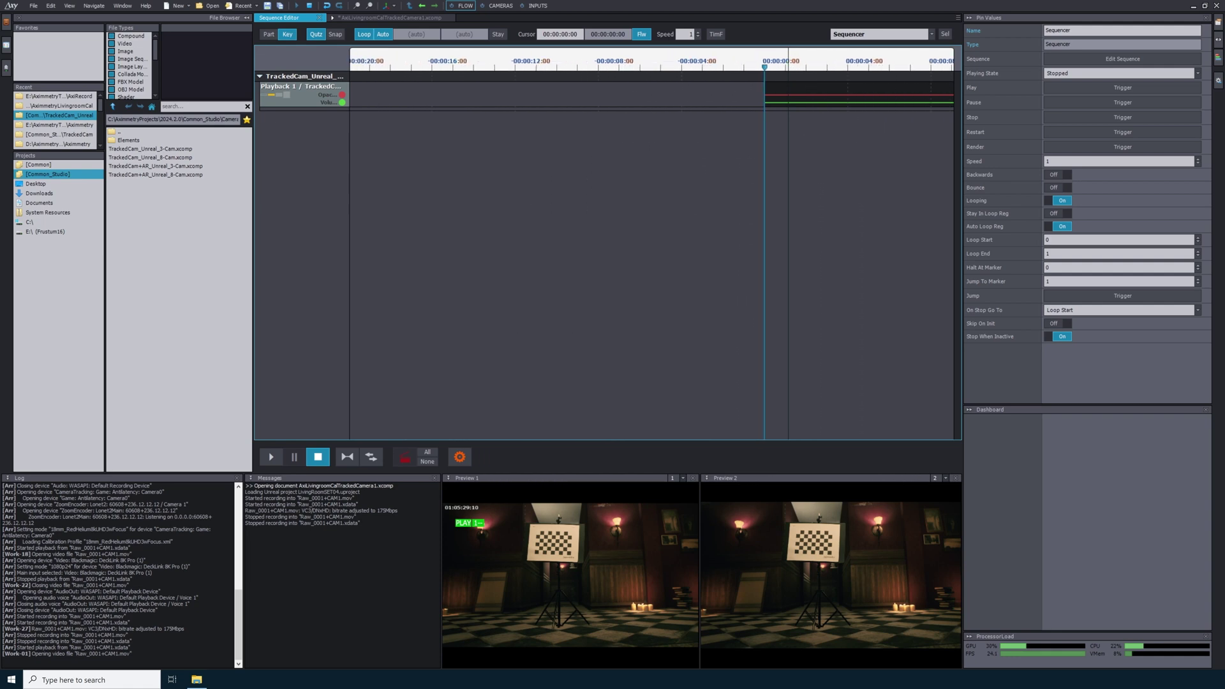
scroll(788, 163, "down", 6)
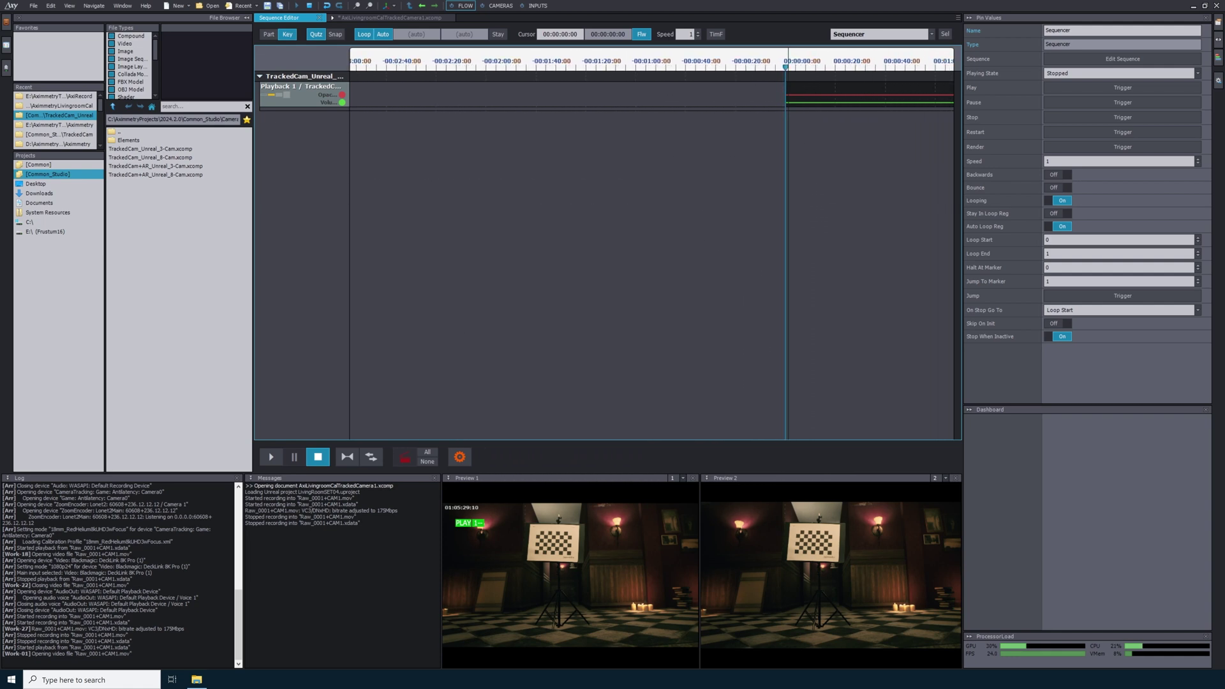
middle_click_drag(884, 159, 607, 153)
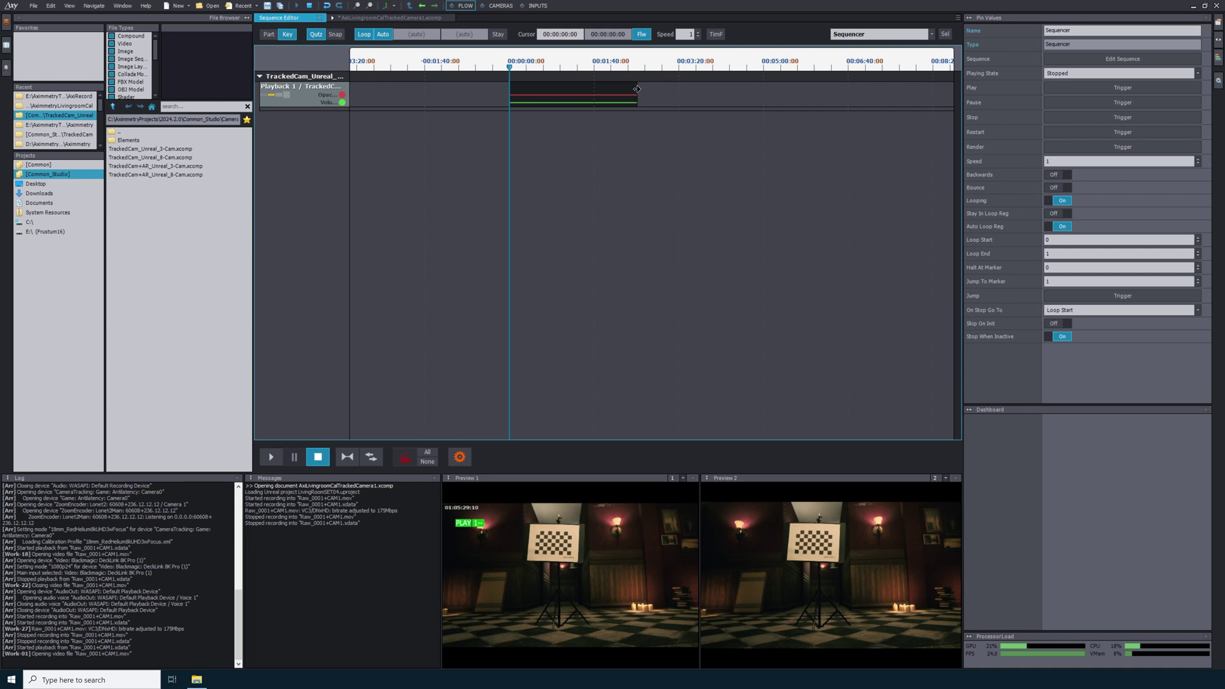
left_click_drag(637, 88, 751, 97)
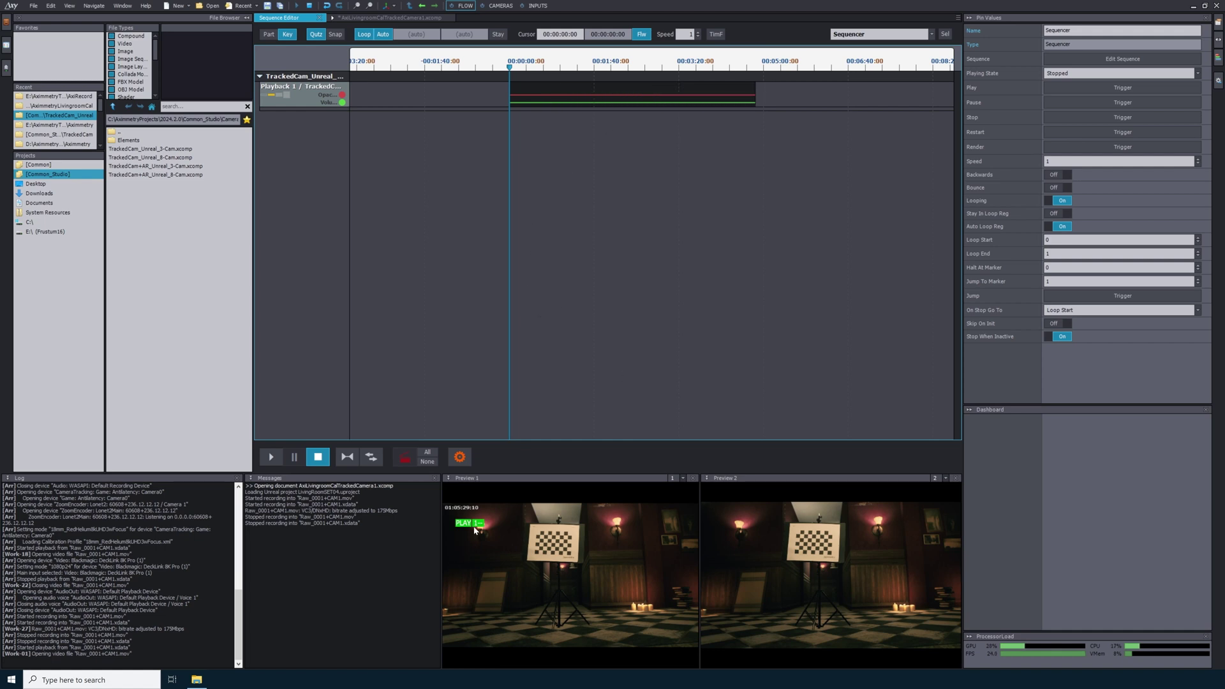
Step: Restart playback of the recorded take from the PLAYBACK panel and play the sequence in the Sequencer
left_click(535, 5)
left_click(396, 164)
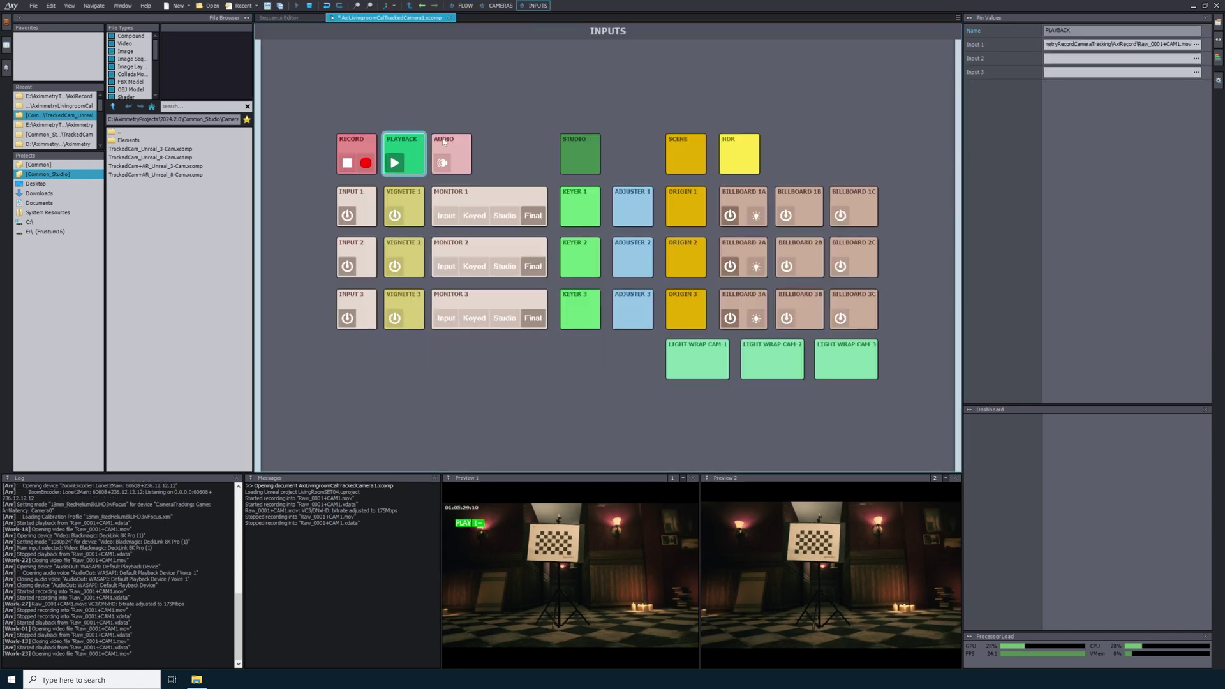
left_click(461, 5)
double_click(363, 304)
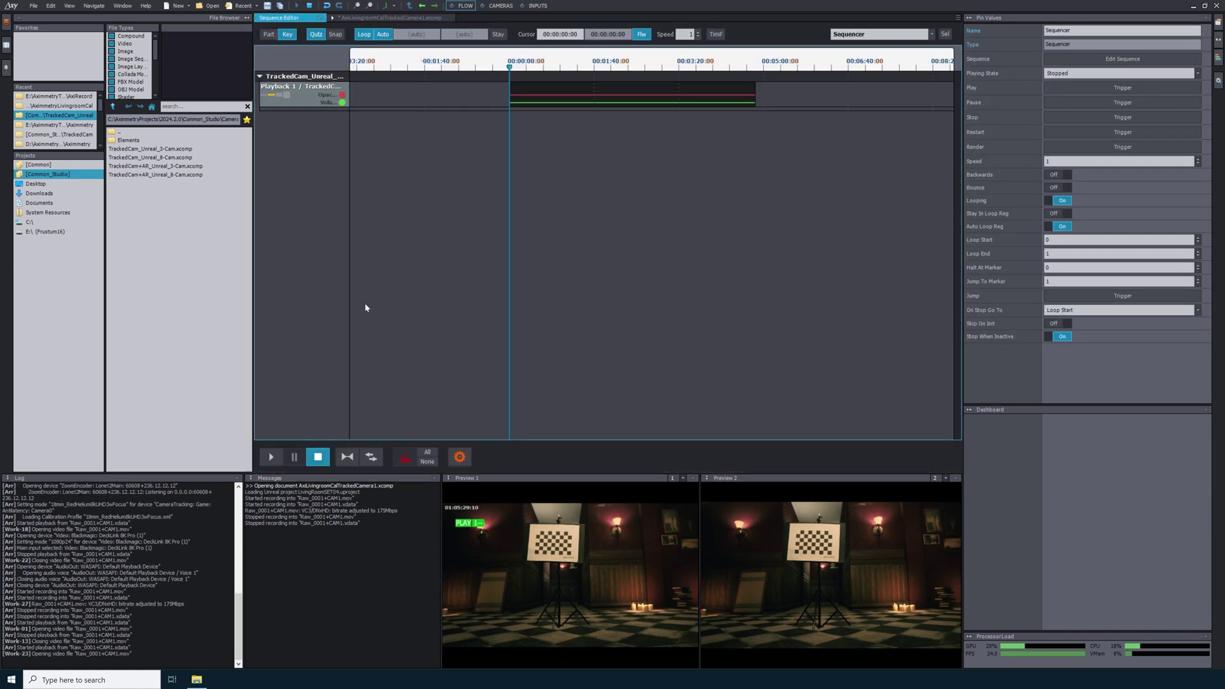
left_click(272, 457)
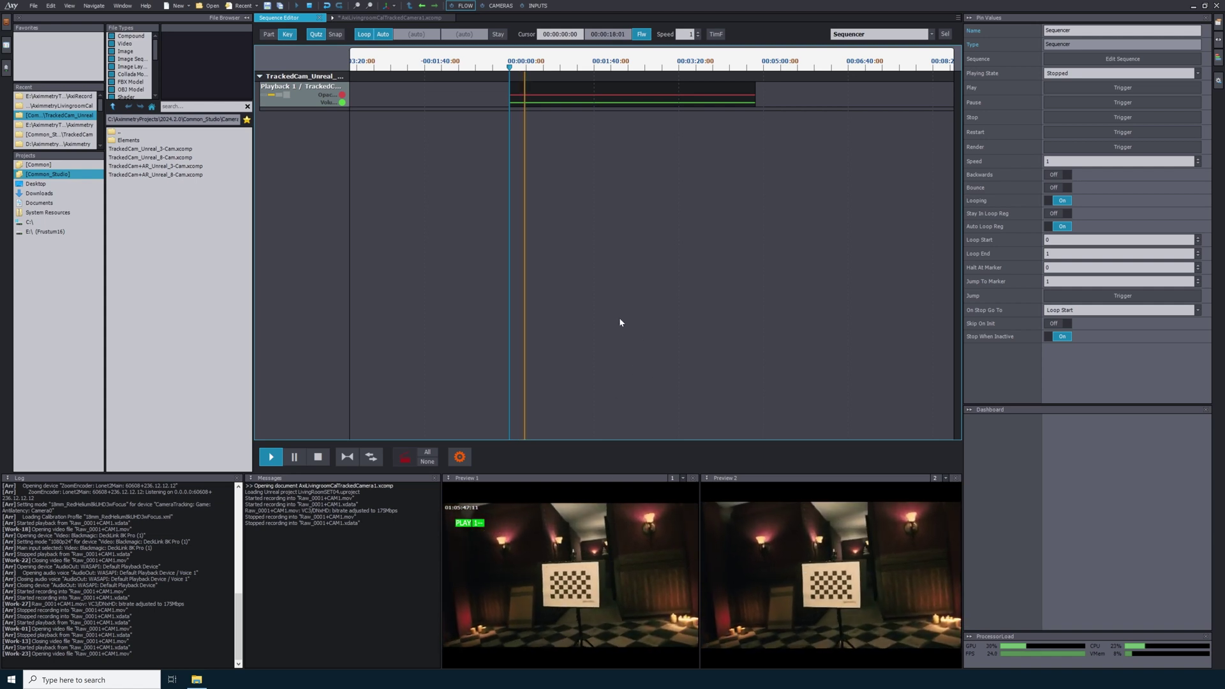
Step: Shift the SCENE panel's Base Cam Transf position to X -1.17 and Z about -3.34 while the take plays
left_click(538, 5)
left_click(684, 155)
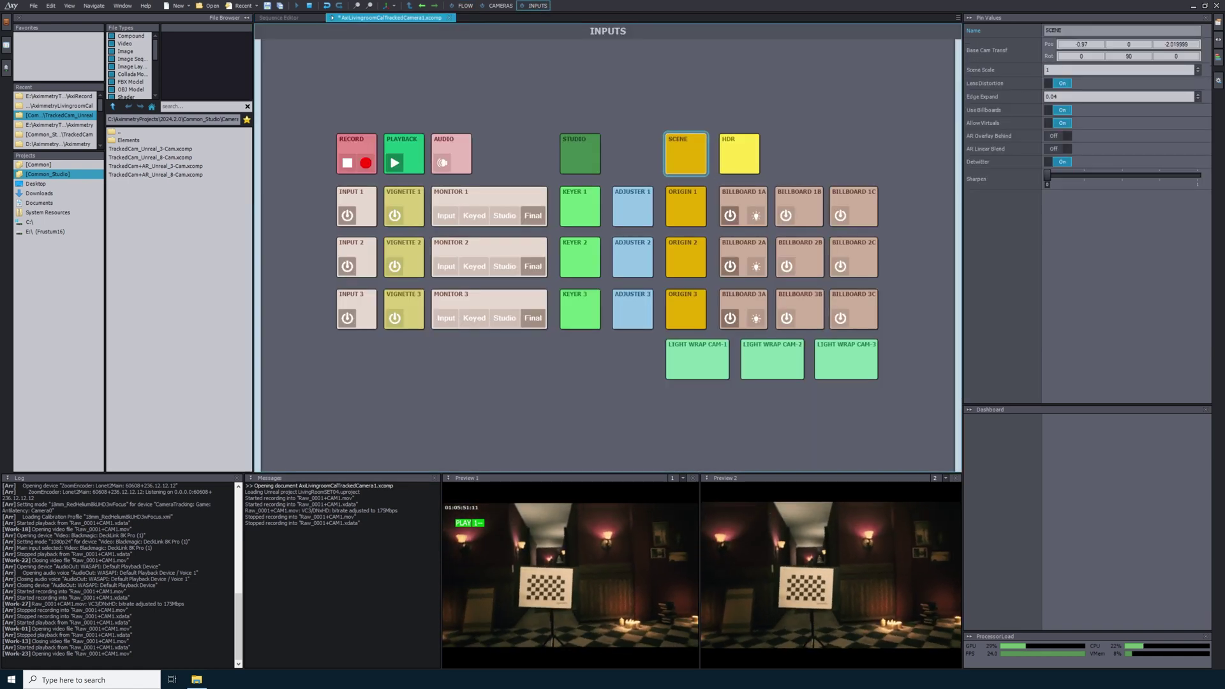
left_click(1072, 44)
key("Up")
key("Up")
key("Up")
key("Up")
key("Up")
key("Up")
key("Up")
key("Up")
key("Up")
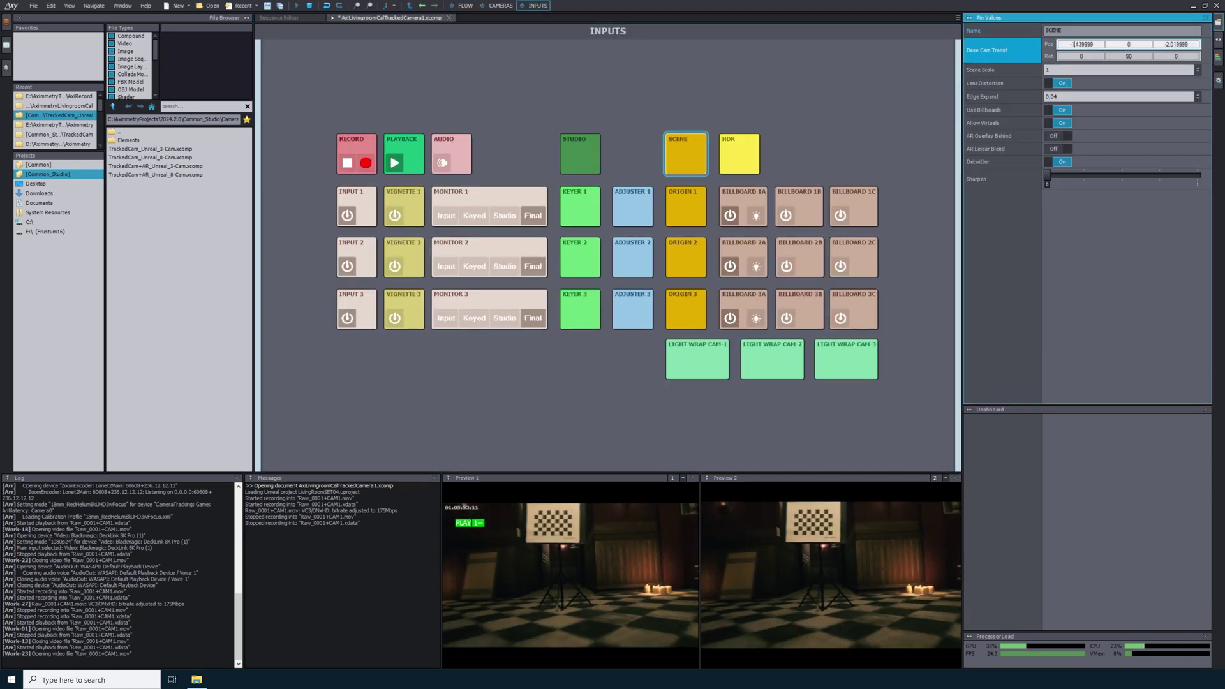
left_click_drag(1188, 29, 1153, 23)
key("Down")
key("Down")
key("Down")
key("Down")
key("Down")
key("Down")
key("Down")
key("Down")
key("Down")
key("Down")
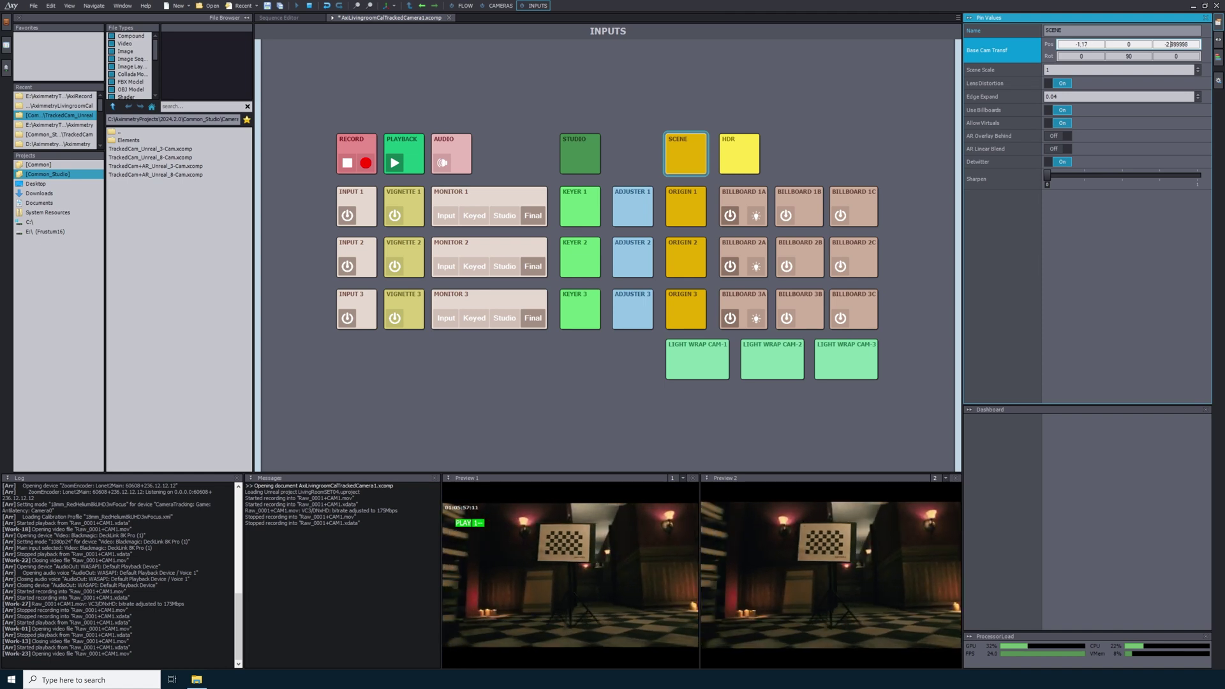
Step: Move the Sequencer's timeline cursor to 00:00:15:25 and shift the Sequencer module slightly closer to the camera compound in the flow
left_click(461, 6)
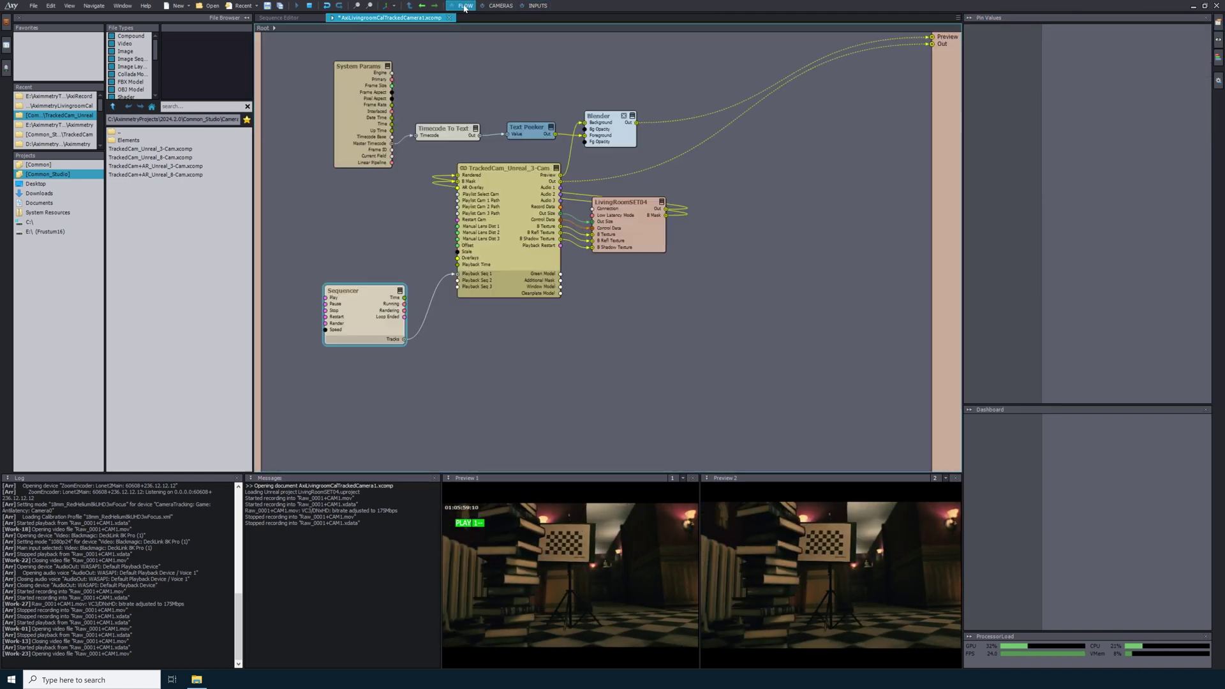
double_click(355, 303)
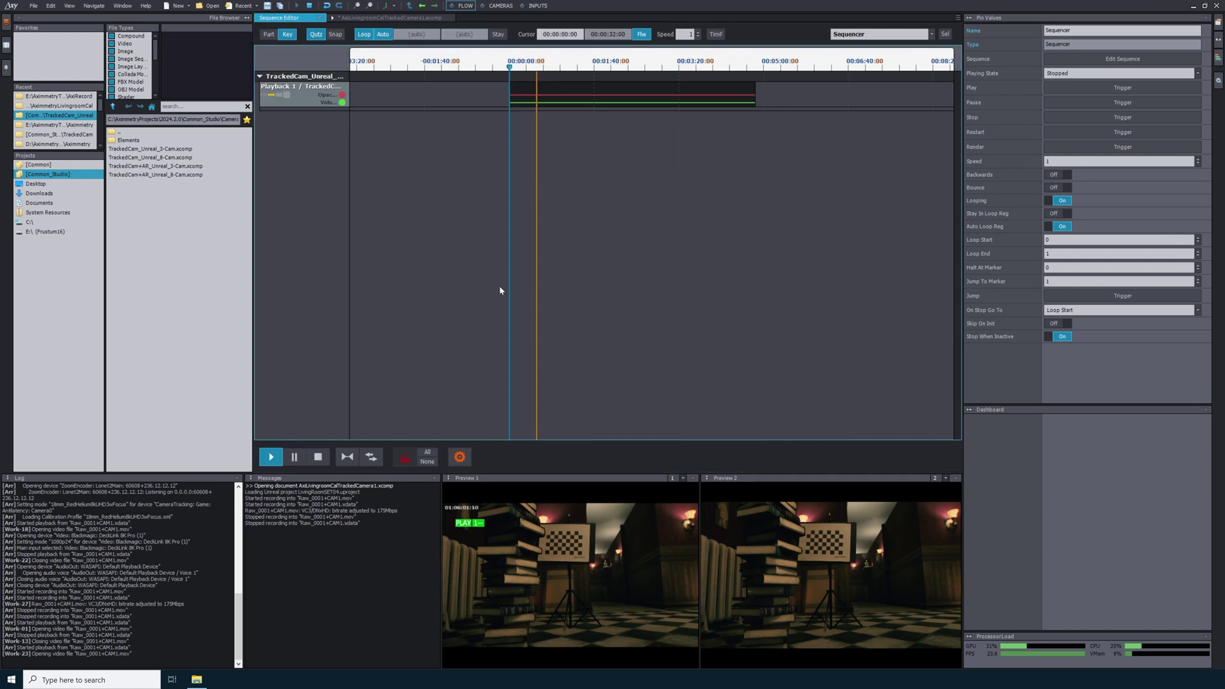
left_click_drag(519, 66, 522, 65)
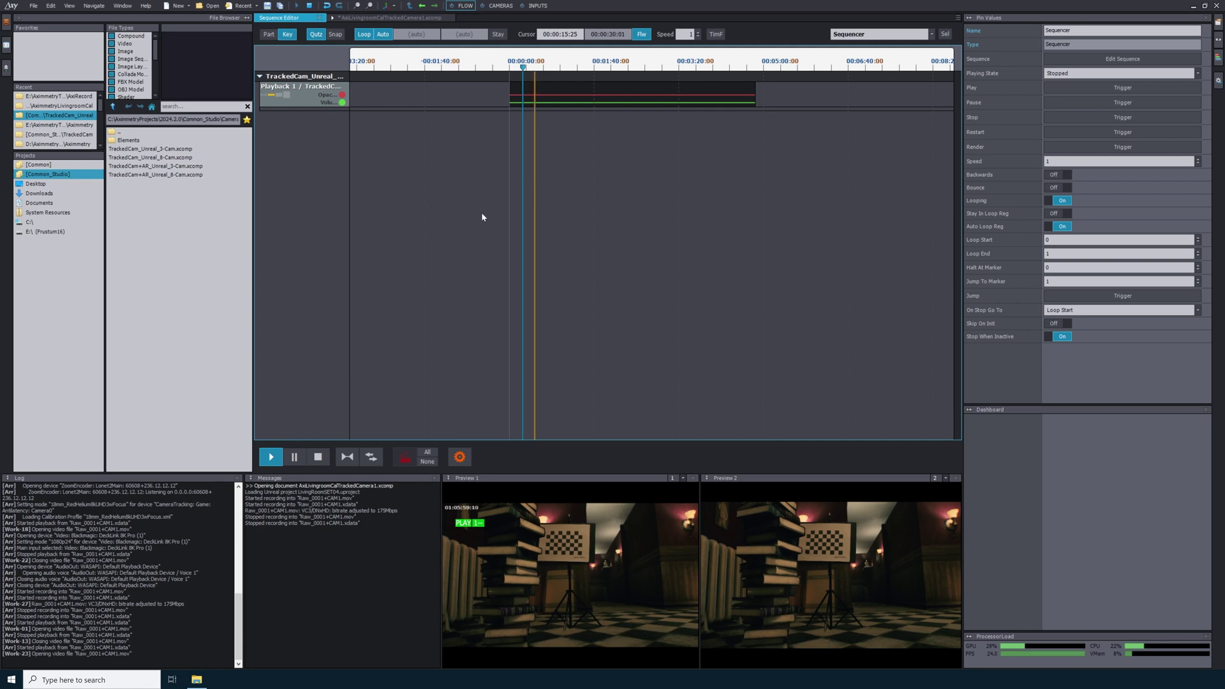
left_click(473, 5)
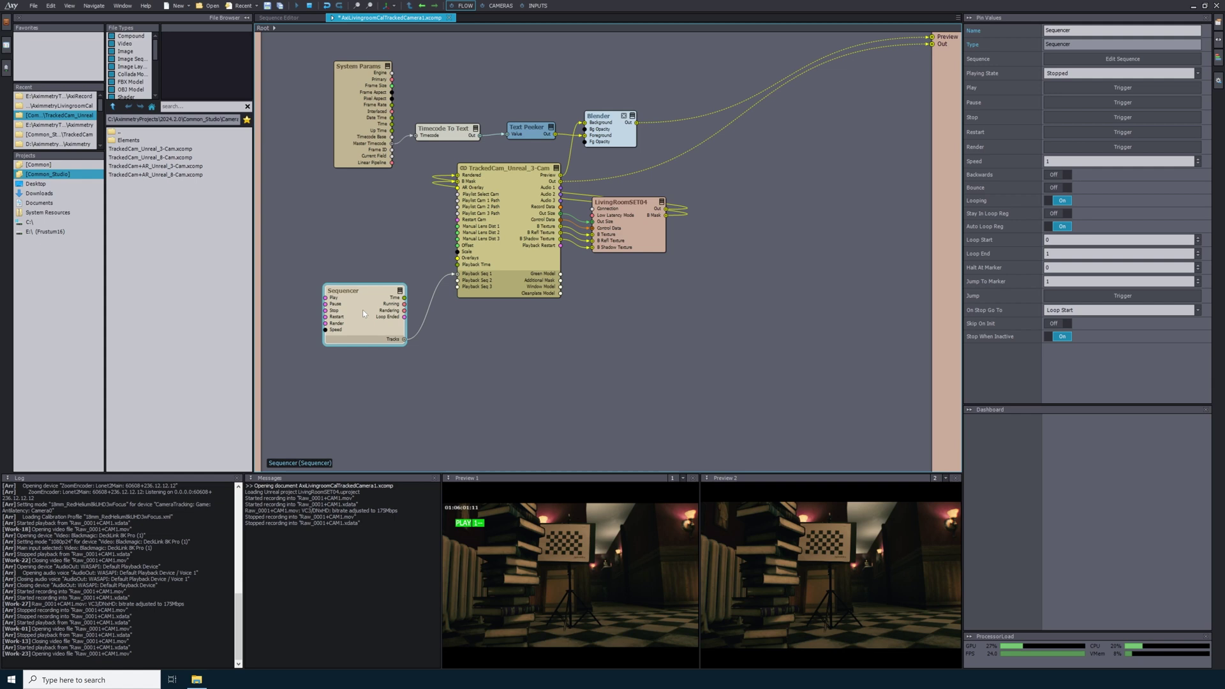
left_click_drag(378, 291, 376, 292)
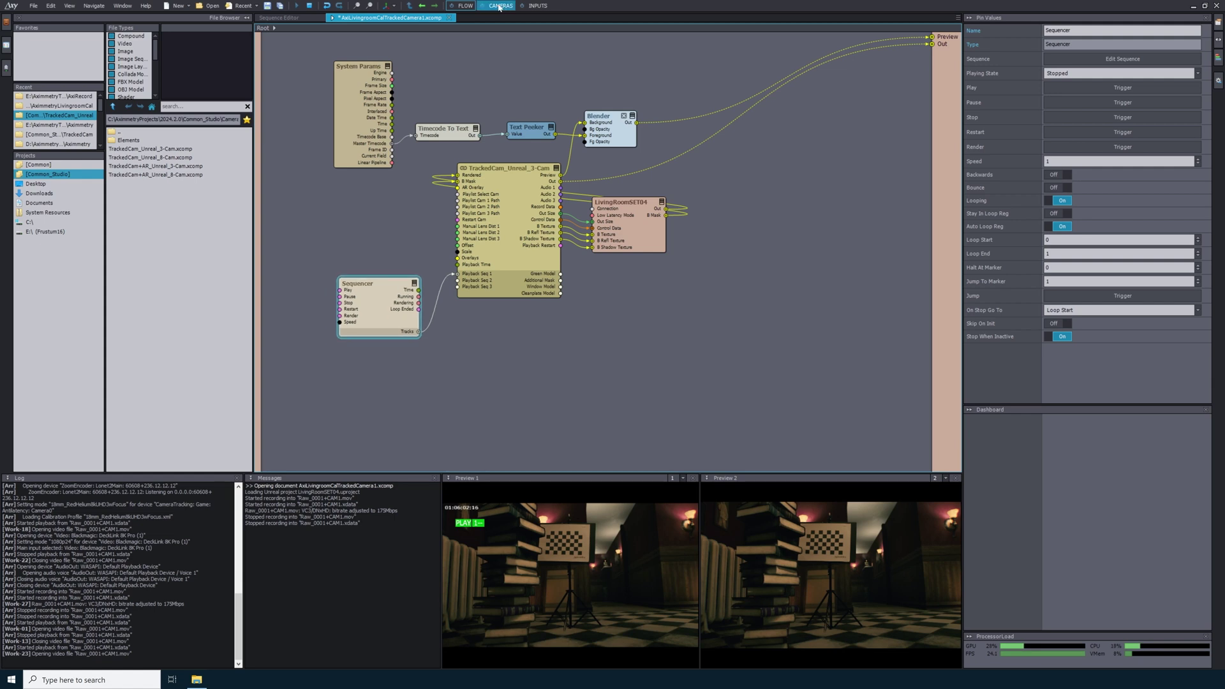
Step: Turn off playback on the PLAYBACK panel, then record and stop a second take of Input 1 with the RECORD panel
left_click(536, 6)
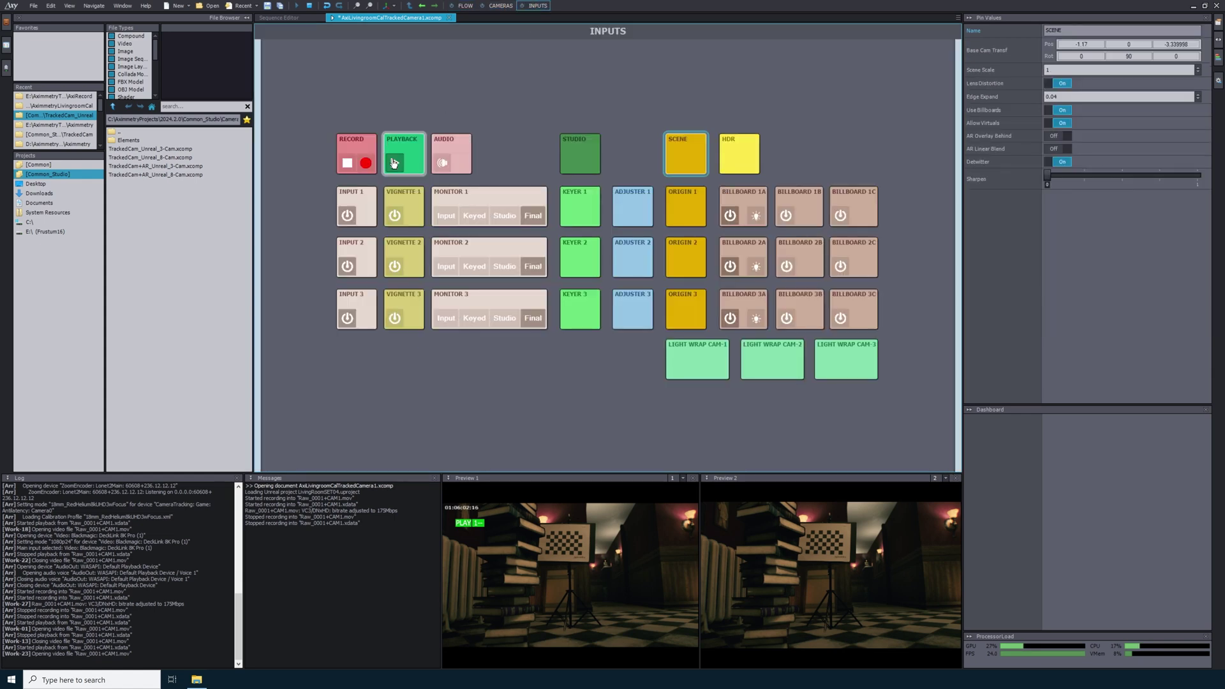
left_click(393, 163)
left_click(357, 141)
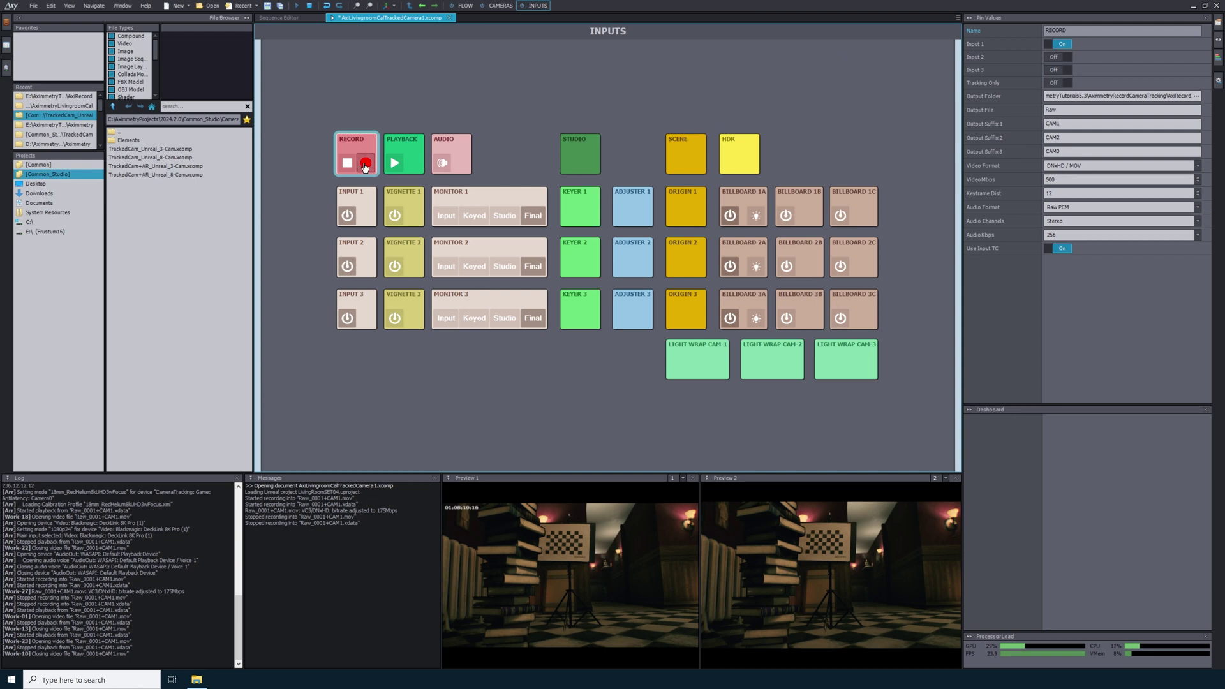
left_click(365, 164)
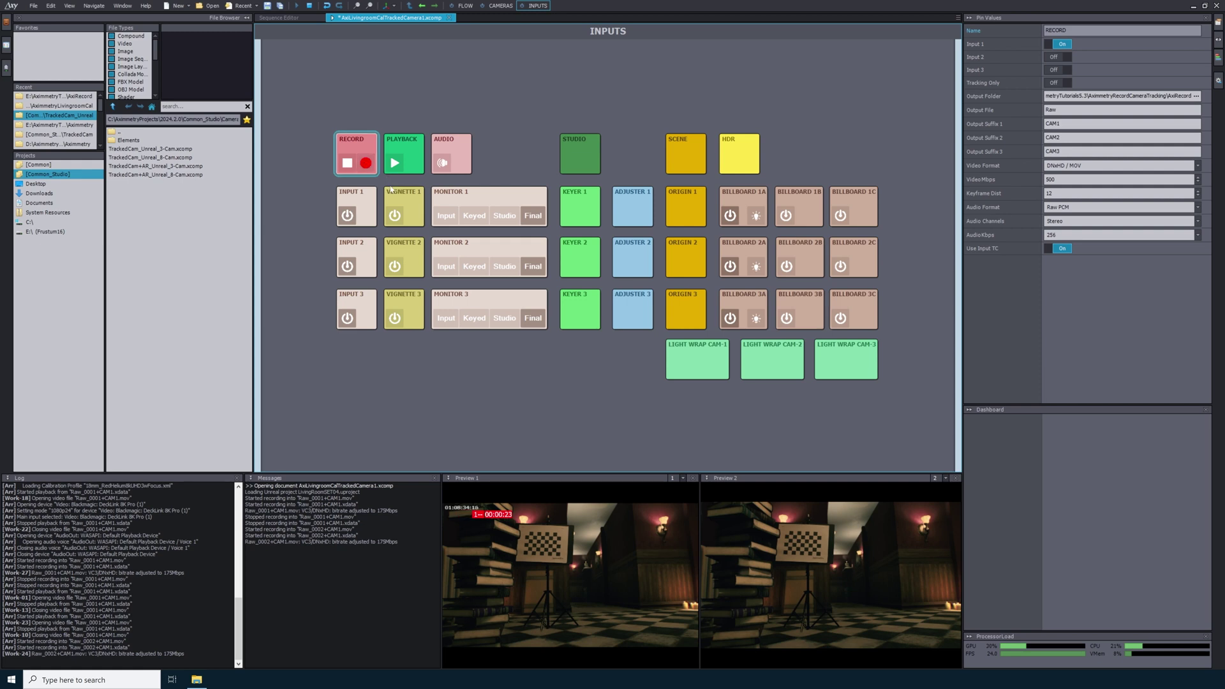
left_click(347, 163)
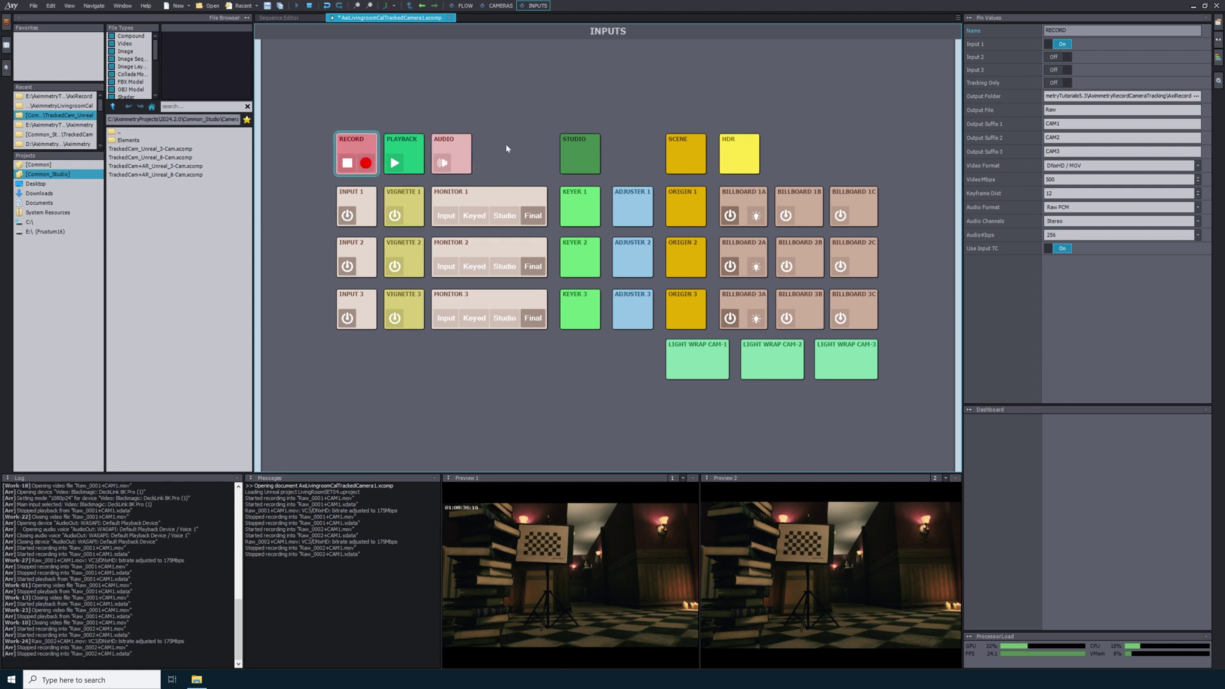
Step: Choose Raw_0002+CAM1.mov as the PLAYBACK panel's Input 1 file and start its playback
left_click(398, 140)
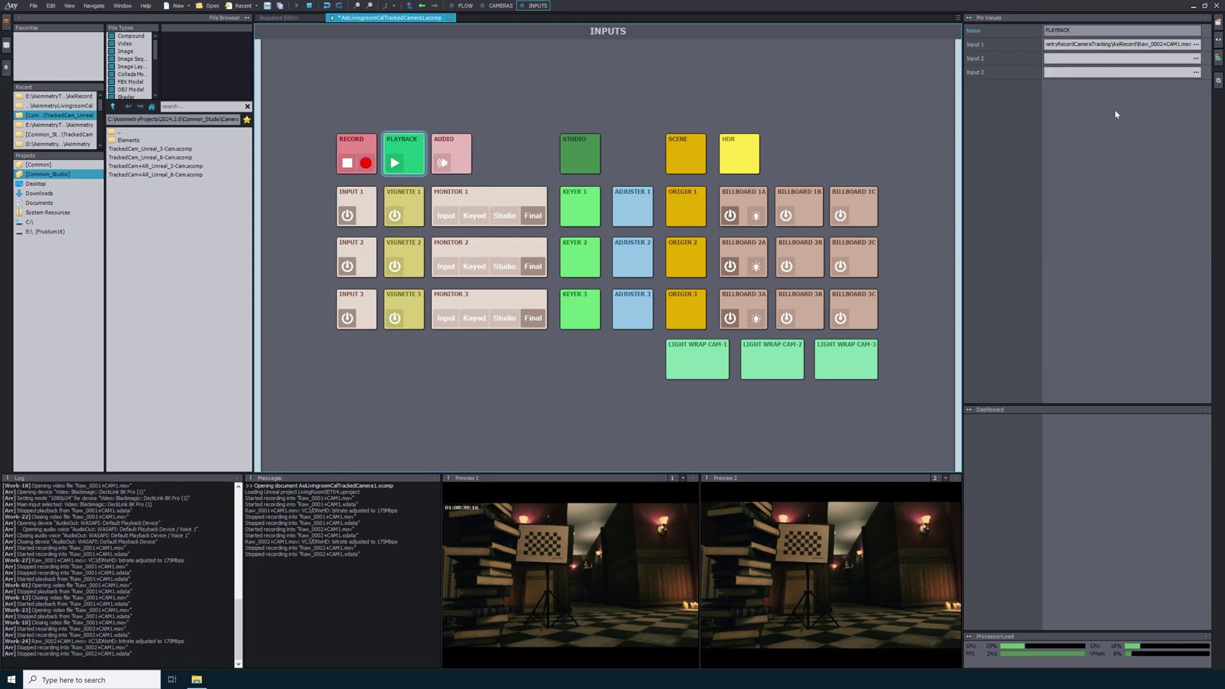
left_click(1195, 45)
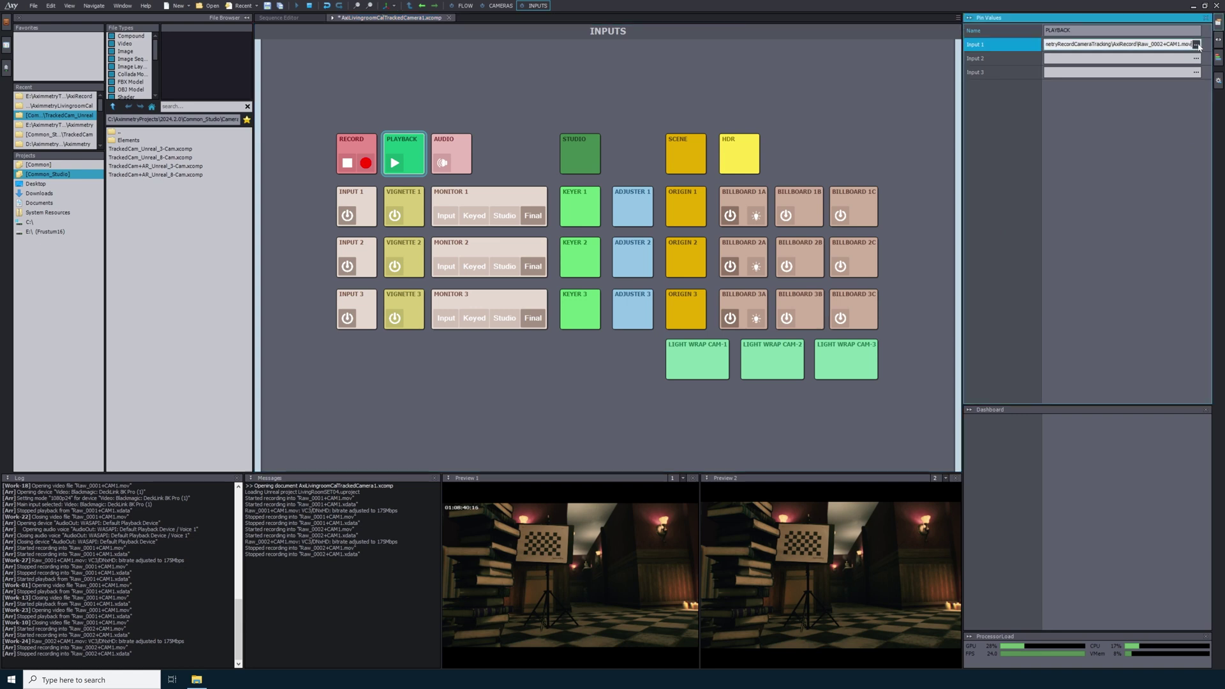
left_click(392, 195)
left_click(394, 203)
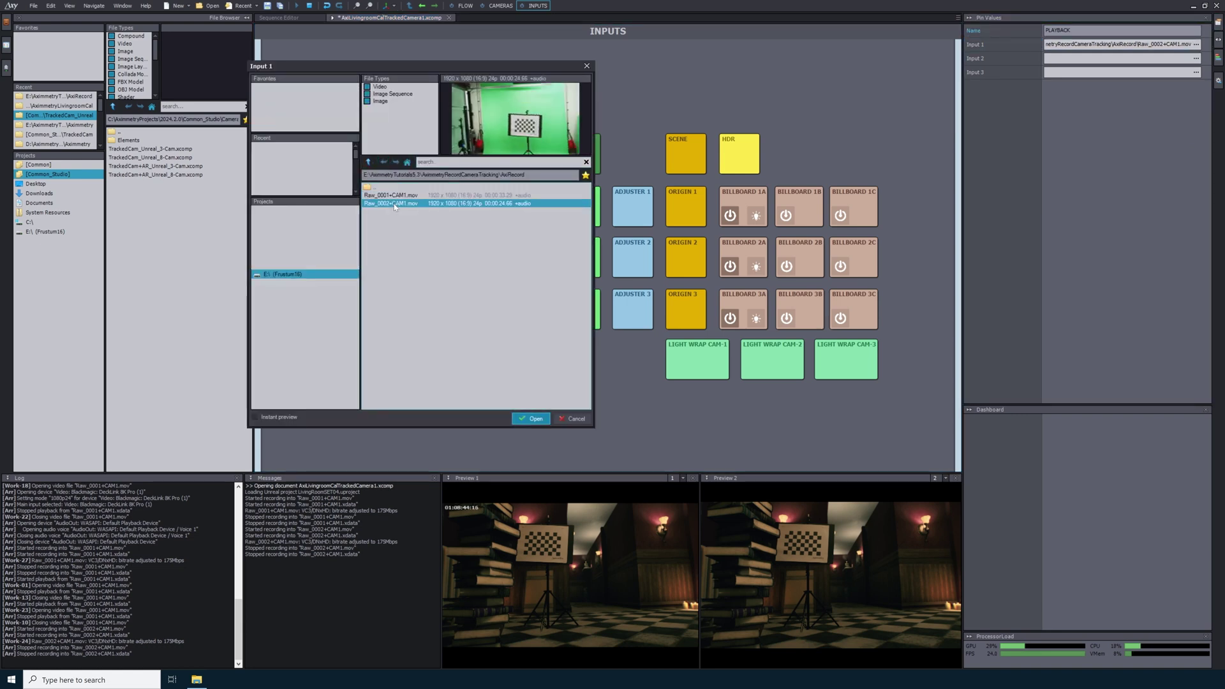
left_click(531, 419)
left_click(395, 164)
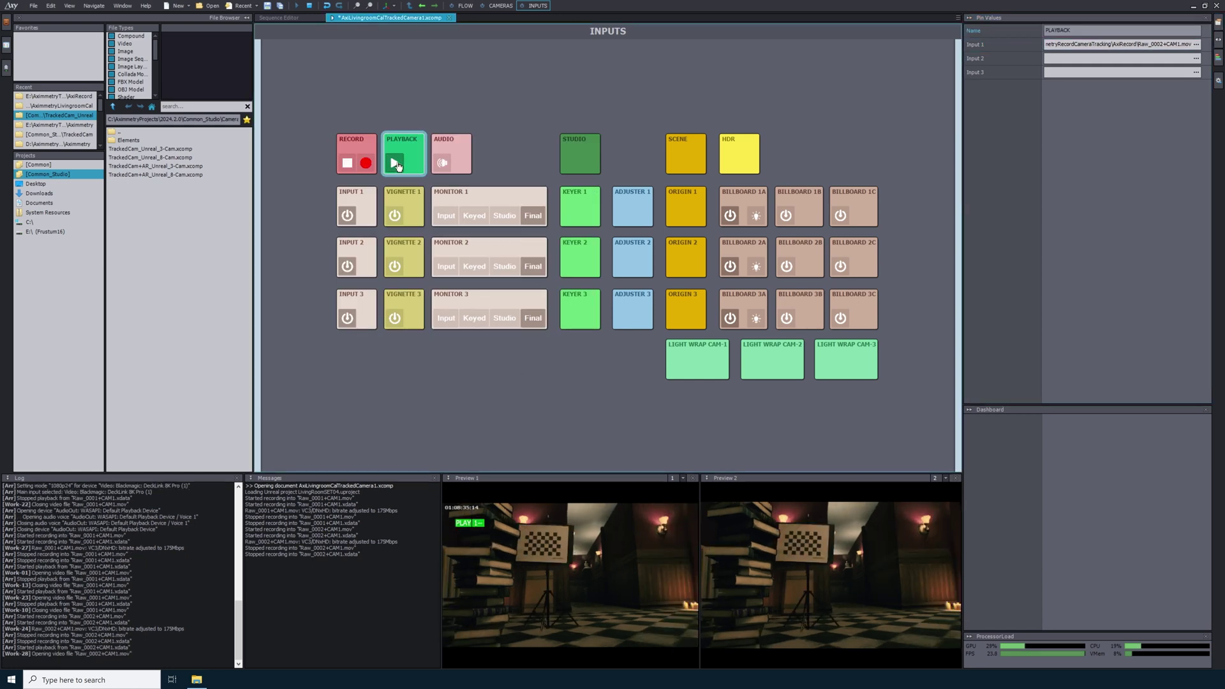
Step: Stop the sequence in the Sequencer and scrub its timeline cursor to 00:00:09:18
left_click(464, 6)
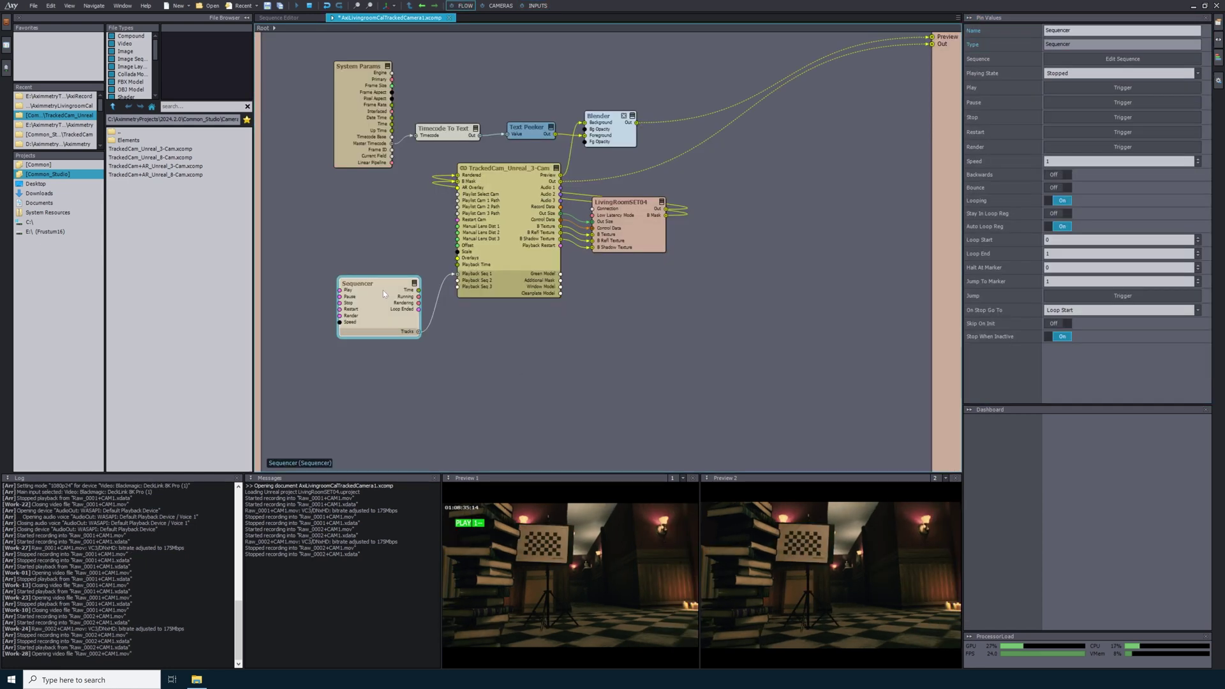
double_click(383, 290)
left_click(318, 457)
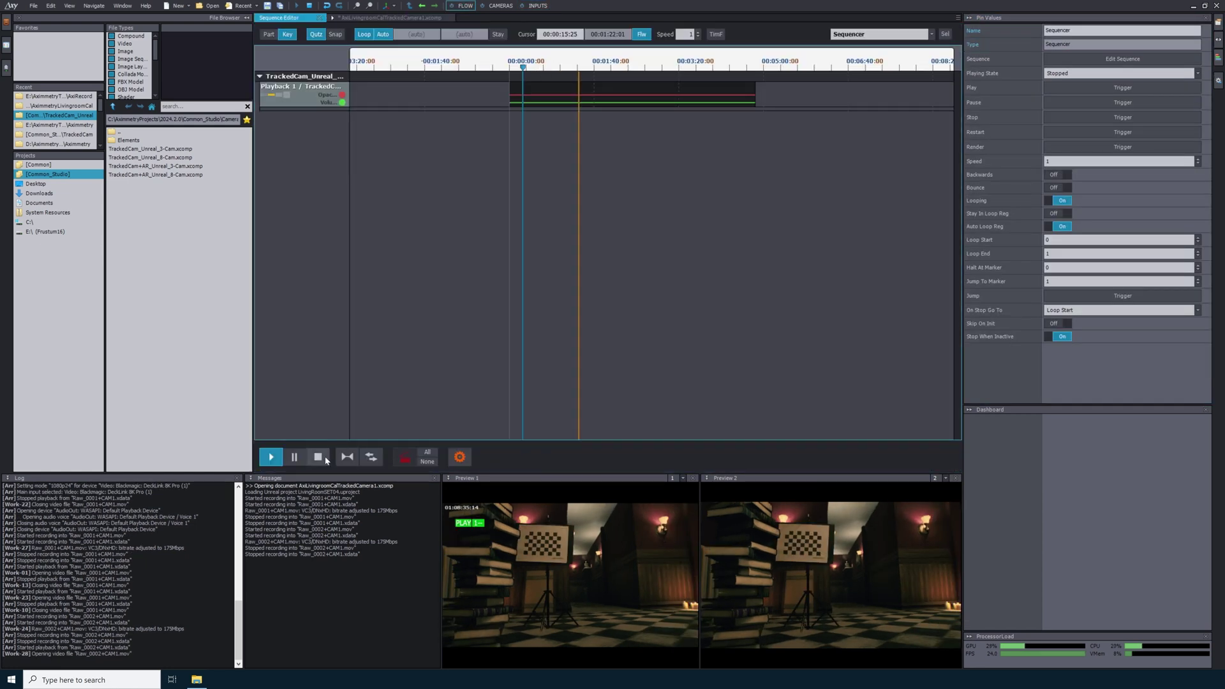
mouse_move(522, 67)
left_mouse_down()
mouse_move(658, 66)
mouse_move(518, 66)
left_mouse_up()
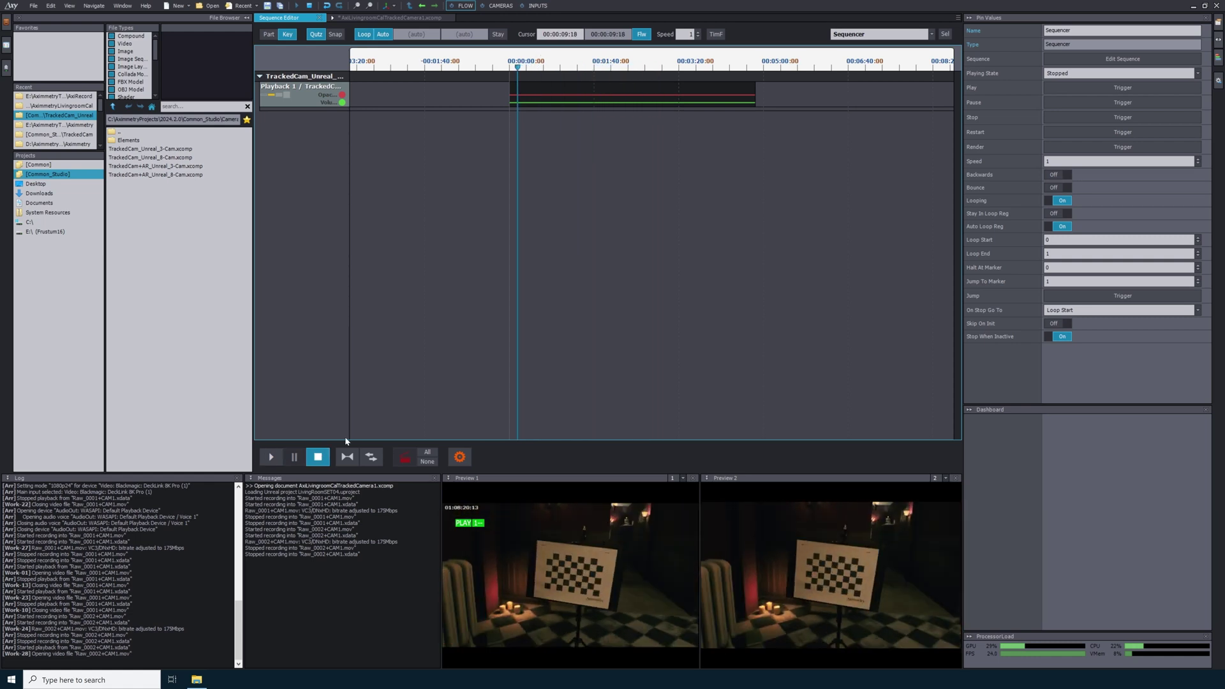
Step: Play the sequence in the Sequencer from the timeline cursor and stop it
left_click(272, 457)
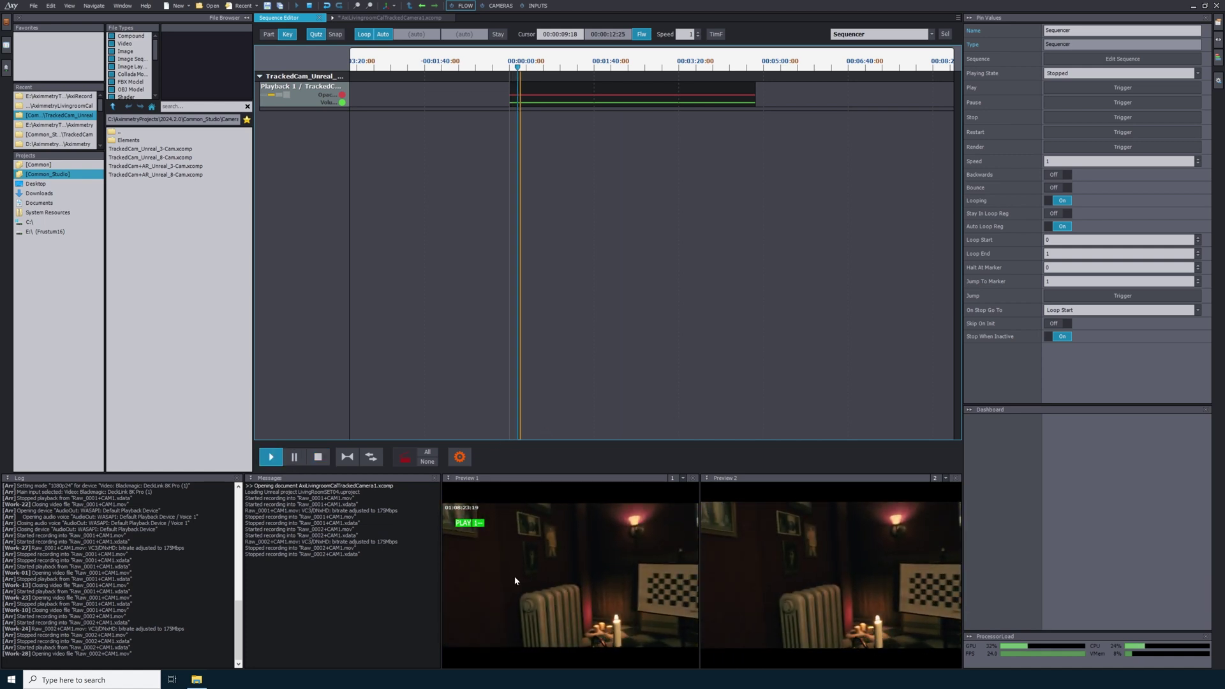
left_click(319, 458)
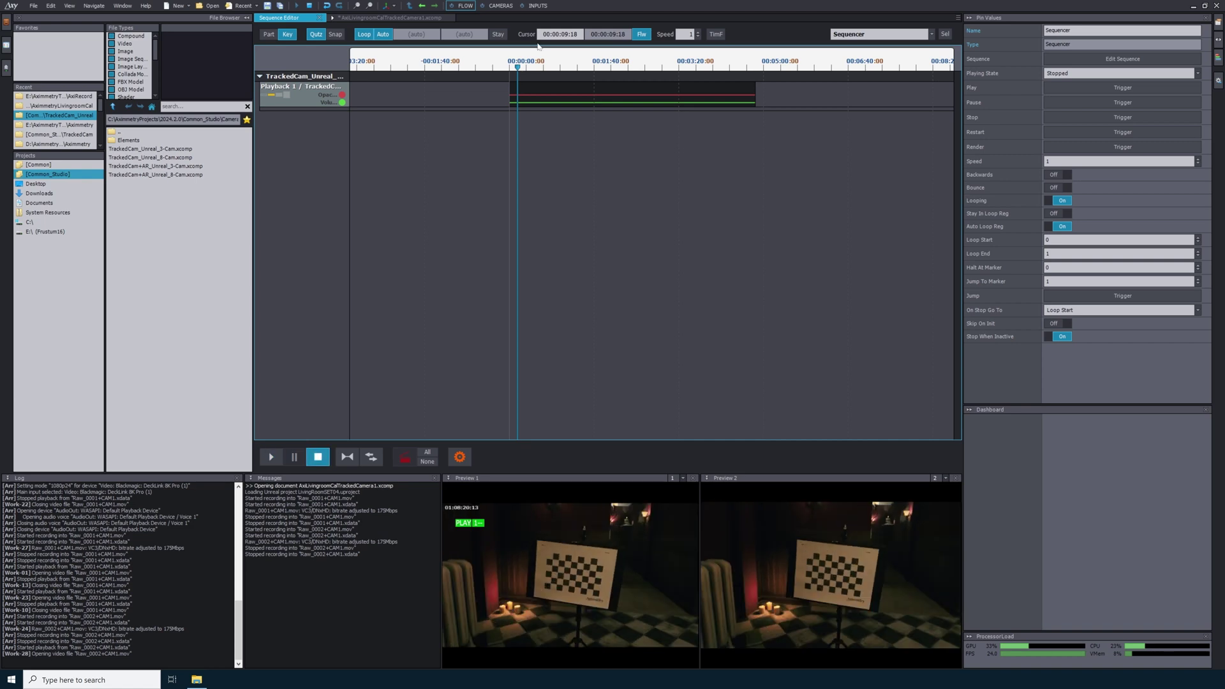
Step: Turn on Lit for Billboard 1A on the INPUTS board and adjust its transformation, setting position X to -2.616269 and shifting it along Z
left_click(540, 7)
left_click(700, 161)
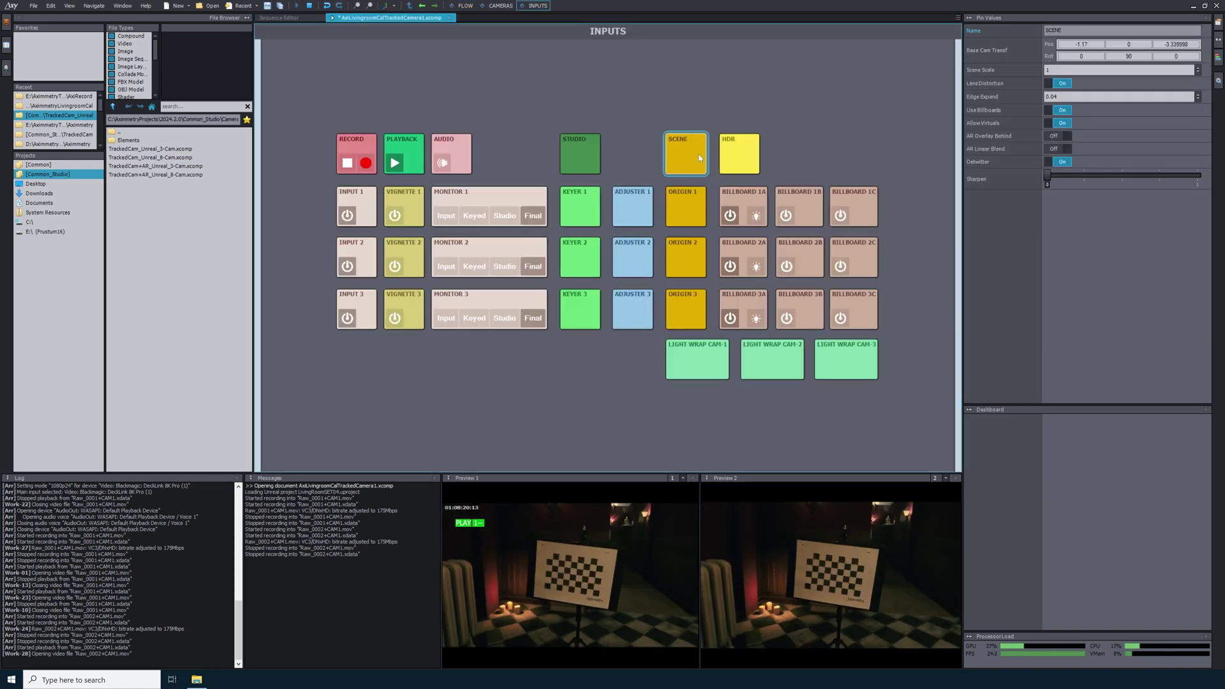
left_click(754, 217)
left_click(767, 209)
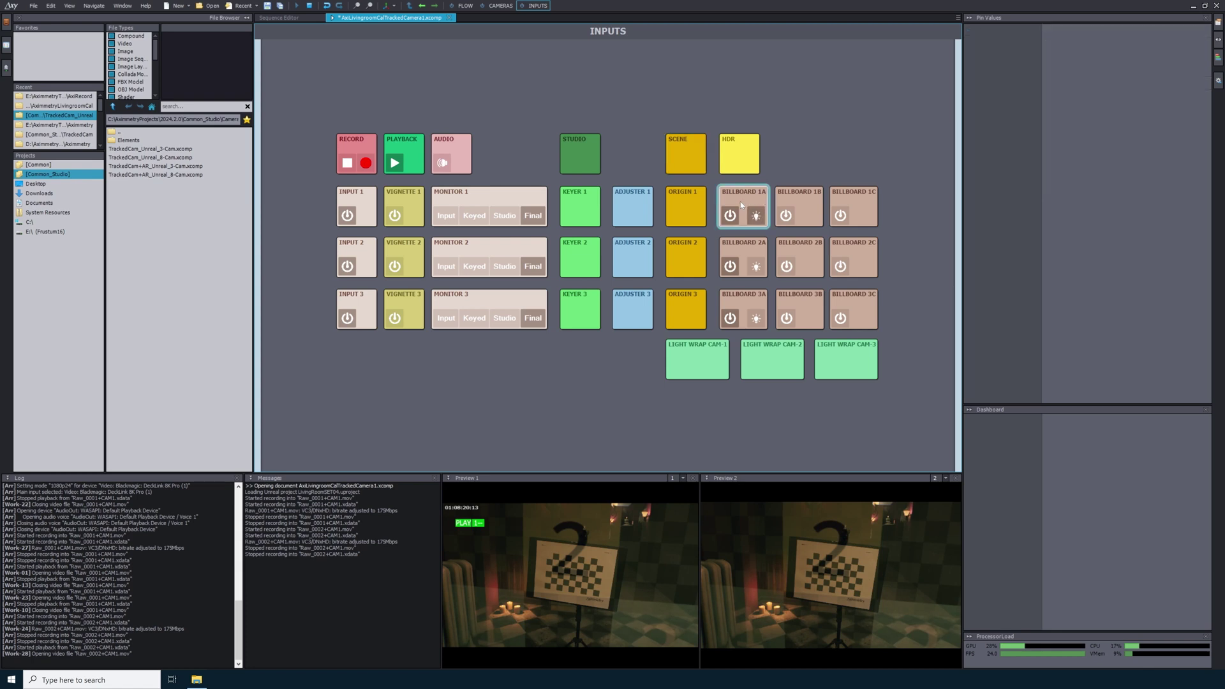
left_click(1082, 141)
scroll(1082, 141, "down", 20)
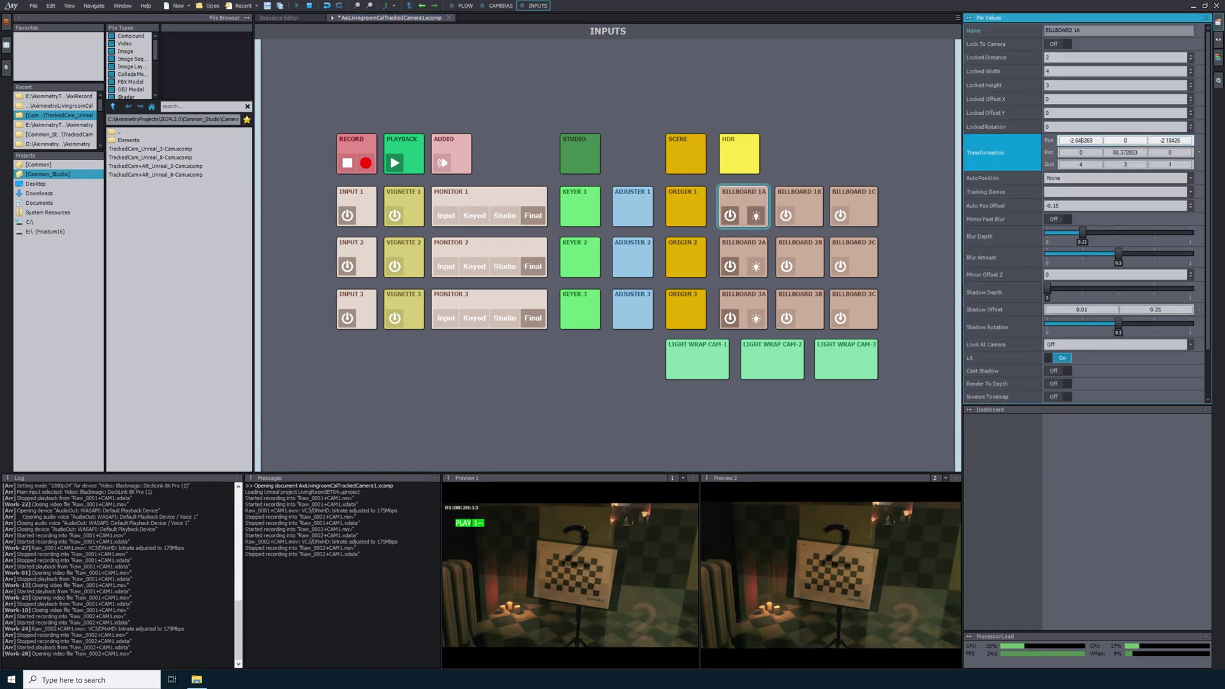
scroll(1081, 140, "up", 11)
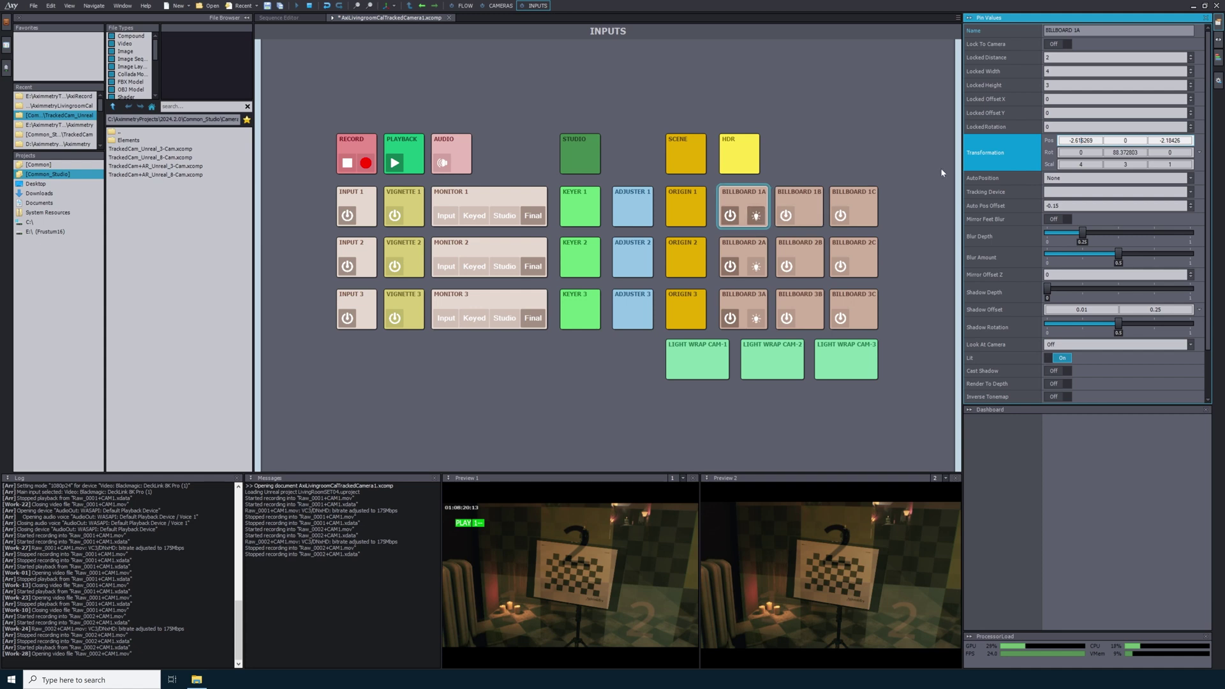
scroll(1171, 141, "down", 20)
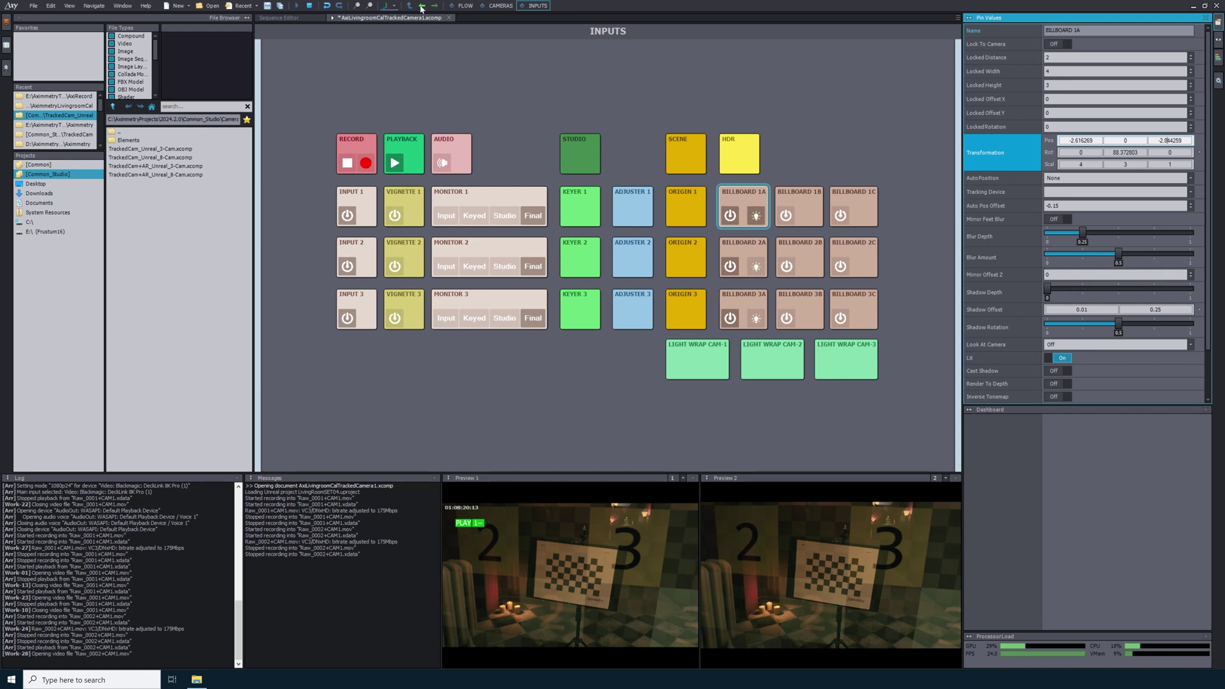
Step: Return to the Sequencer's sequence view and play the recorded take to check the repositioned billboard
left_click(462, 6)
double_click(382, 289)
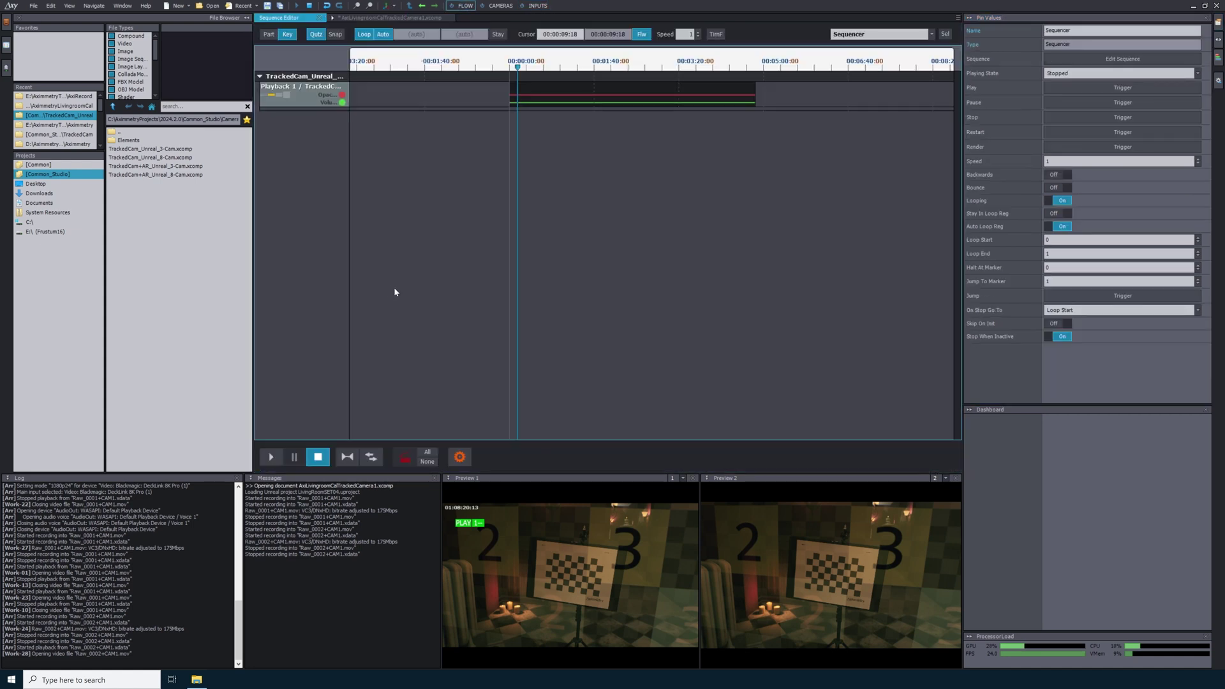
left_click(279, 459)
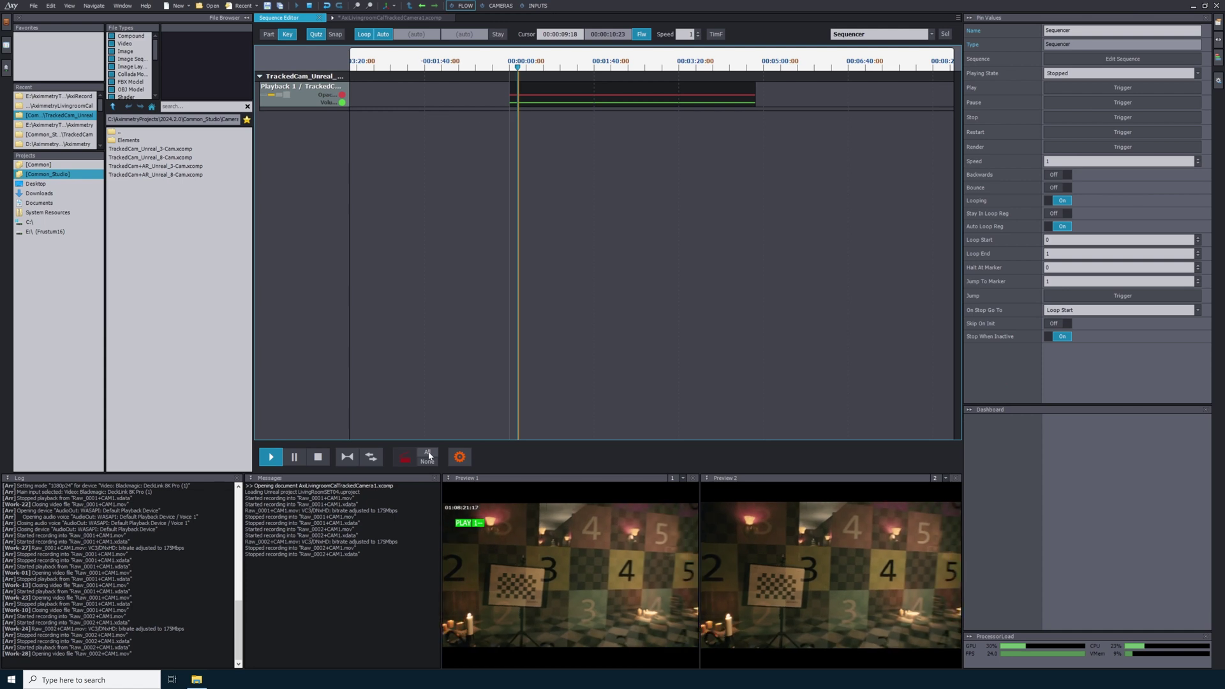
Step: Review the RECORD and AUDIO panels' settings on the INPUTS board, then save the compound and exit the program
left_click(538, 5)
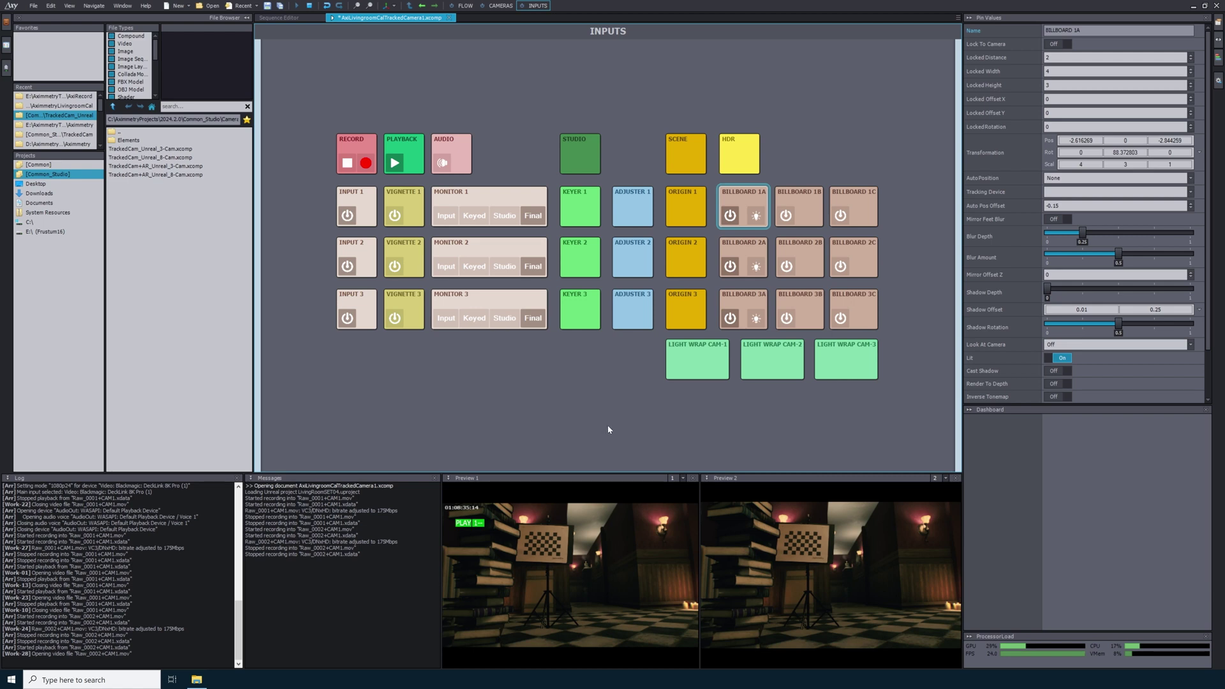
left_click(354, 145)
left_click(440, 146)
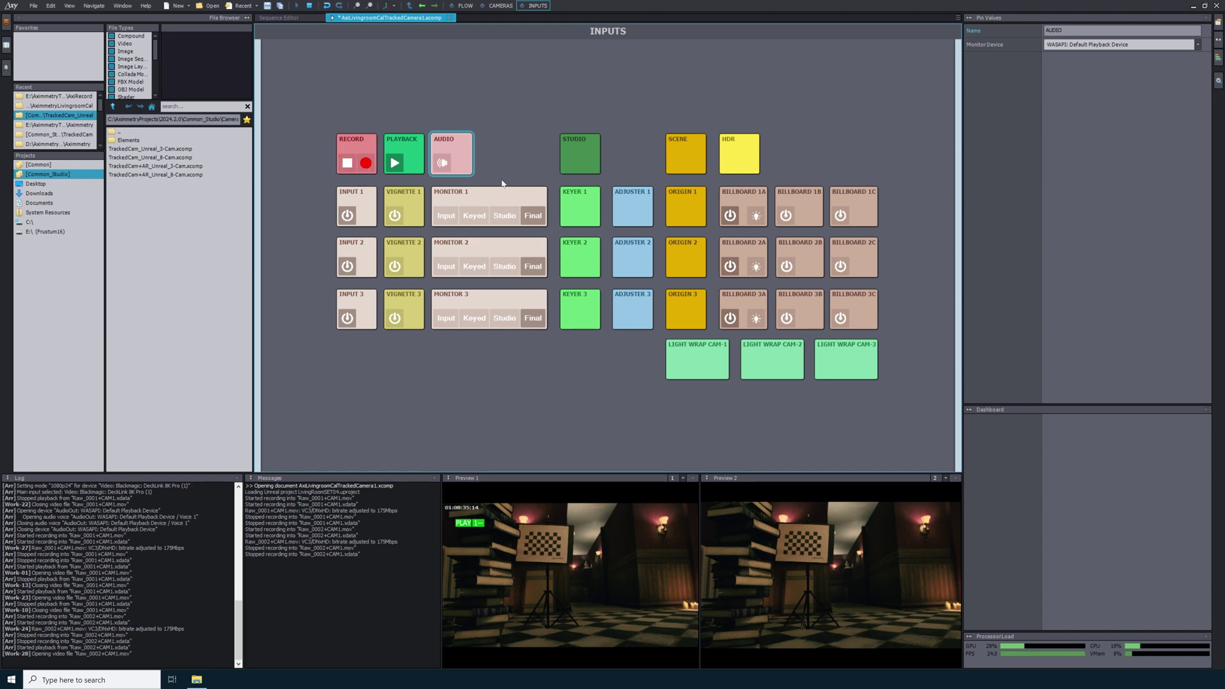
key("ctrl+s")
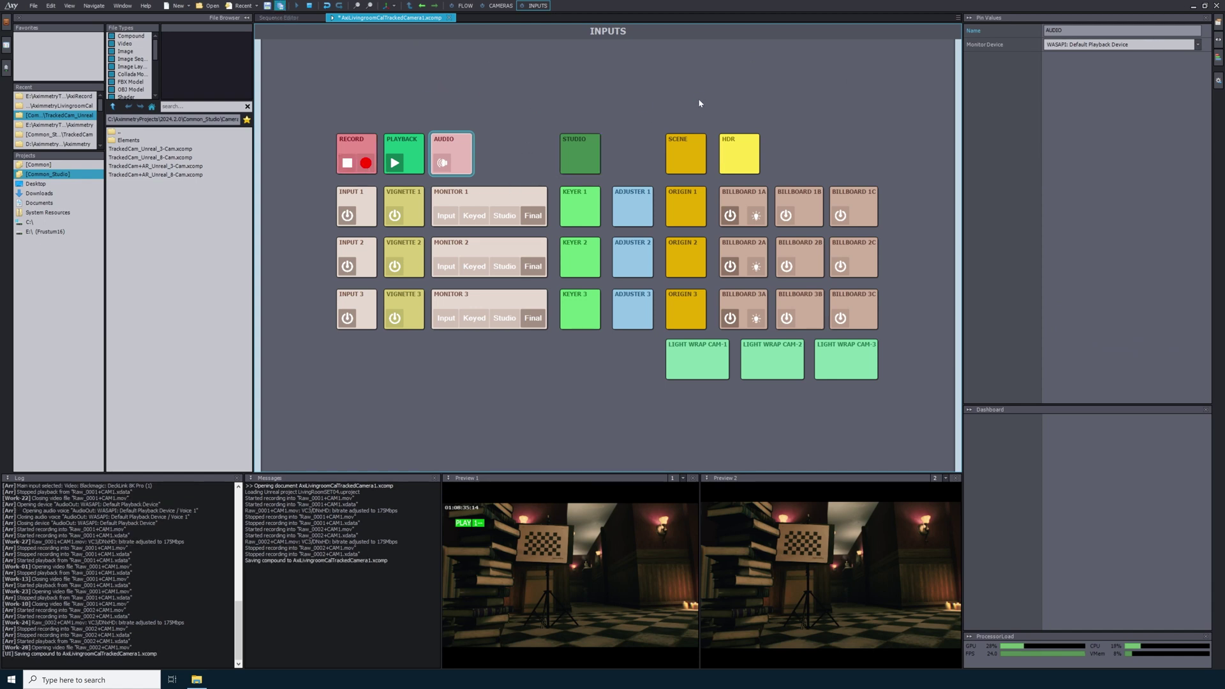
left_click(1217, 6)
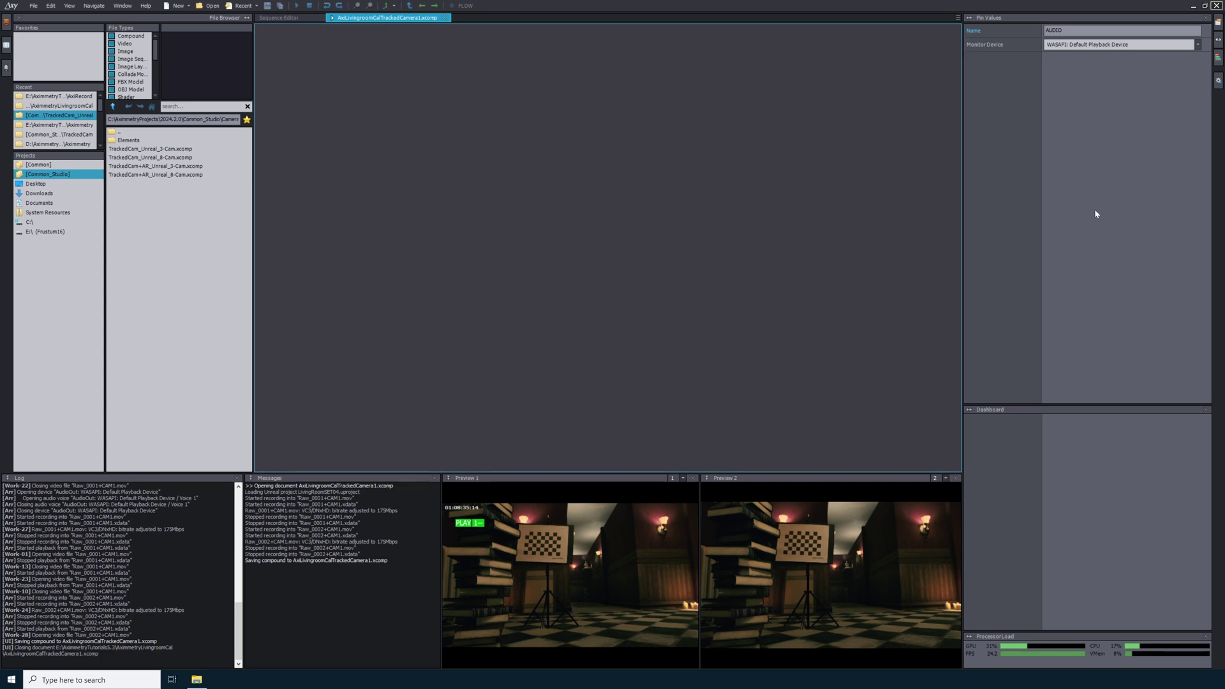